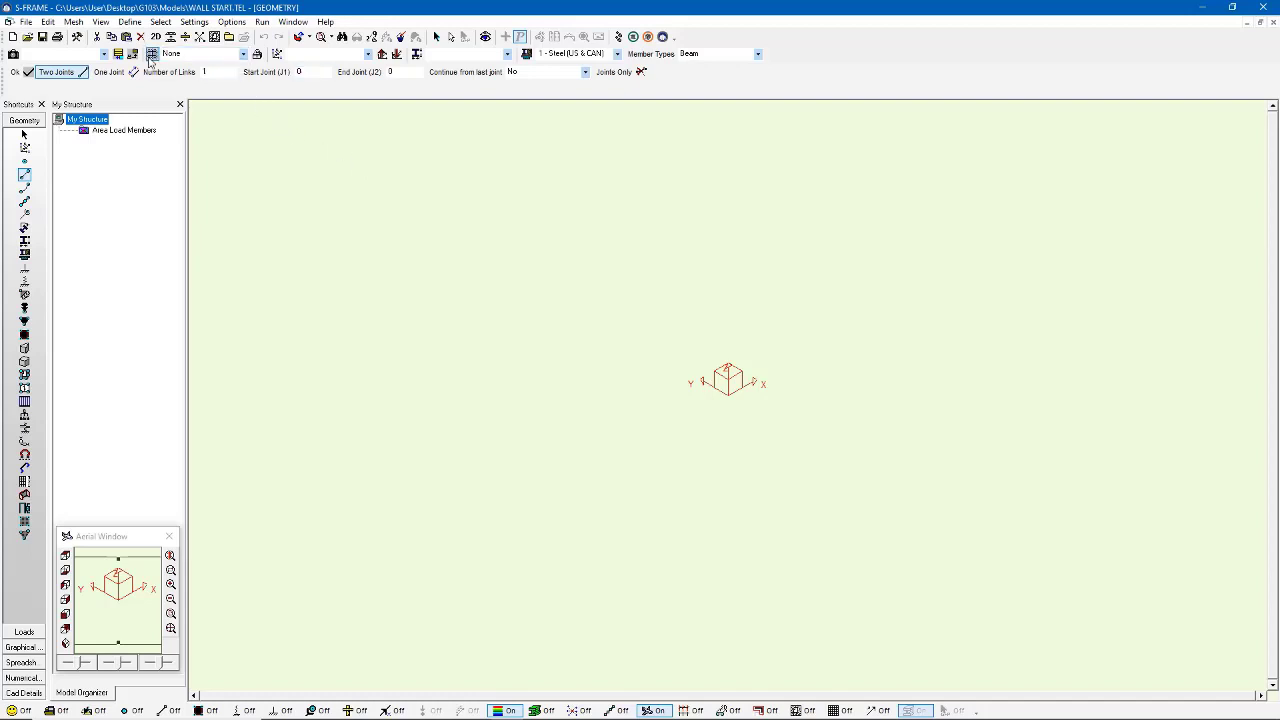
Switch the grid to Wall Grid and check its ten-bay Grid Definitions
{"action": "left_click", "coordinate": [242, 54]}
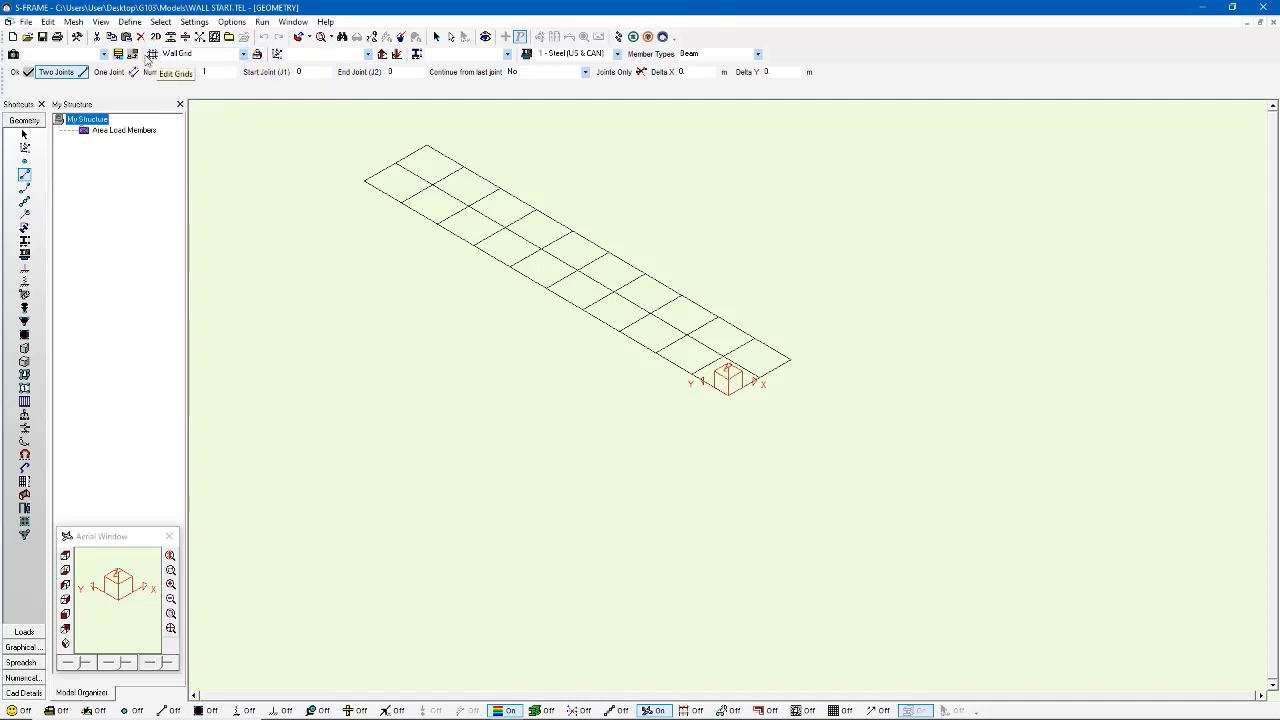
{"action": "left_click", "coordinate": [152, 54]}
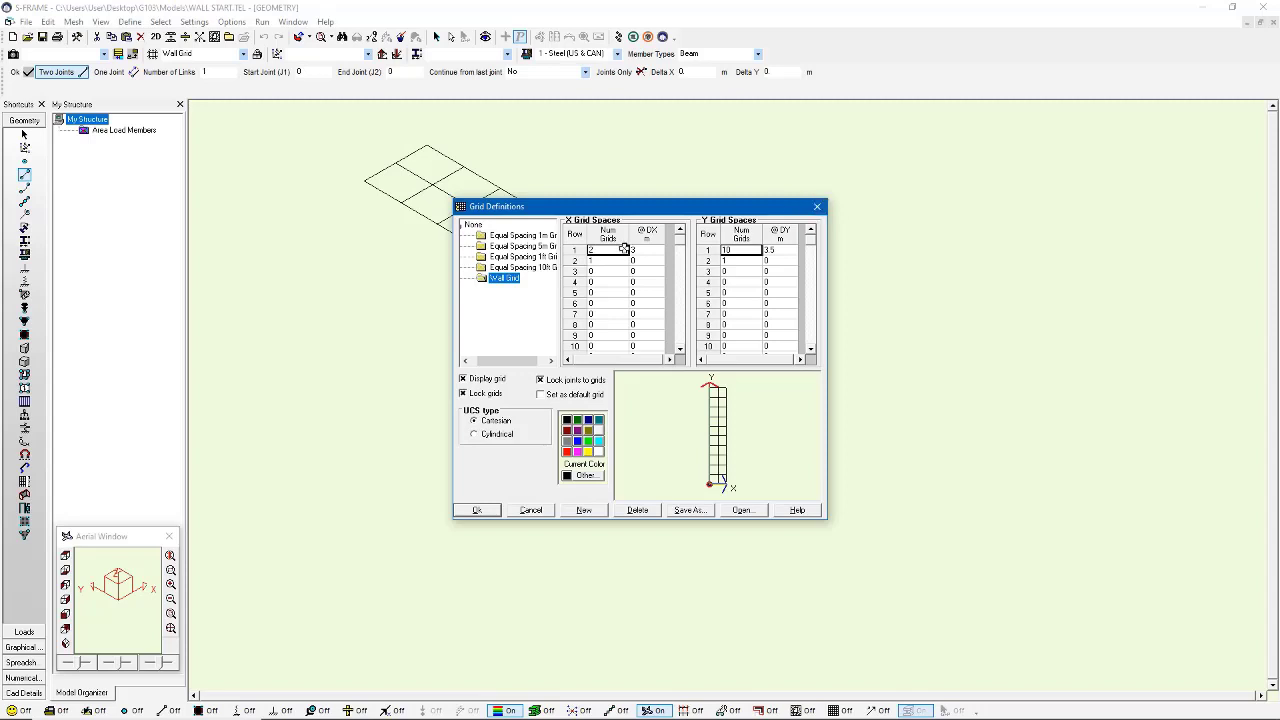
{"action": "left_click", "coordinate": [818, 208]}
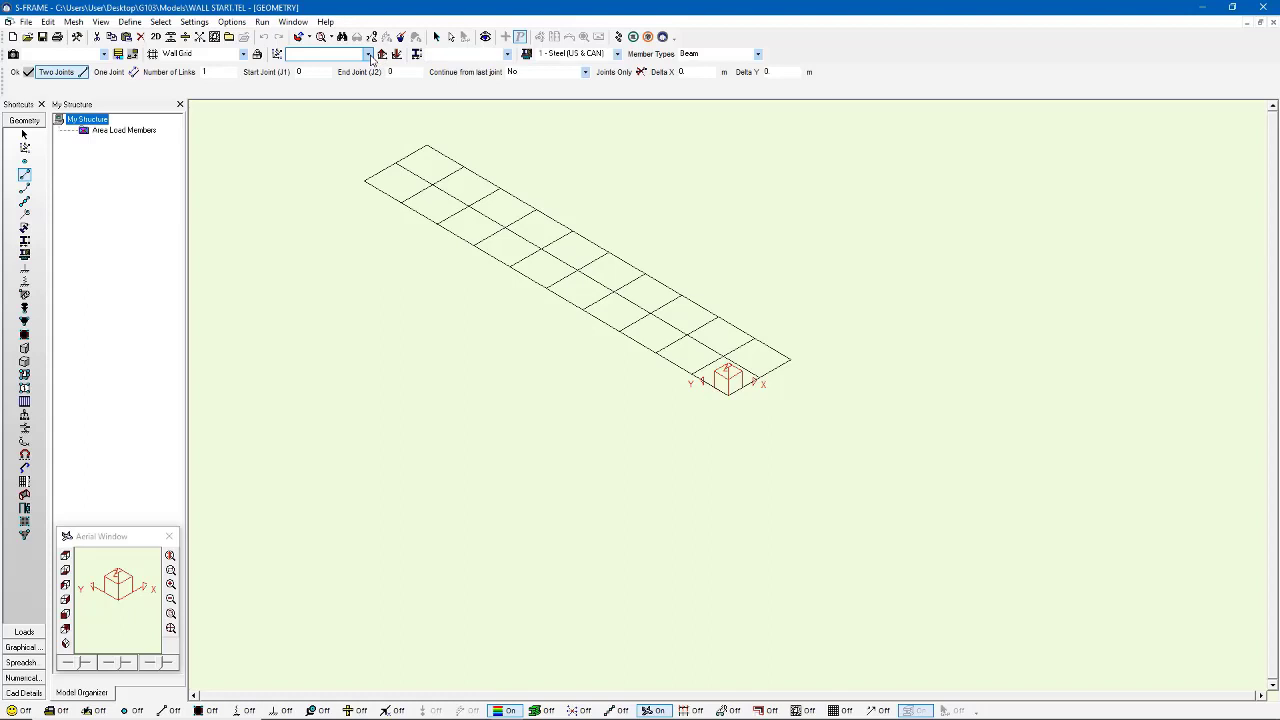
Set the UCS to '2 - Wall UCS' and zoom out so the wall grid stands vertical
{"action": "left_click", "coordinate": [369, 55]}
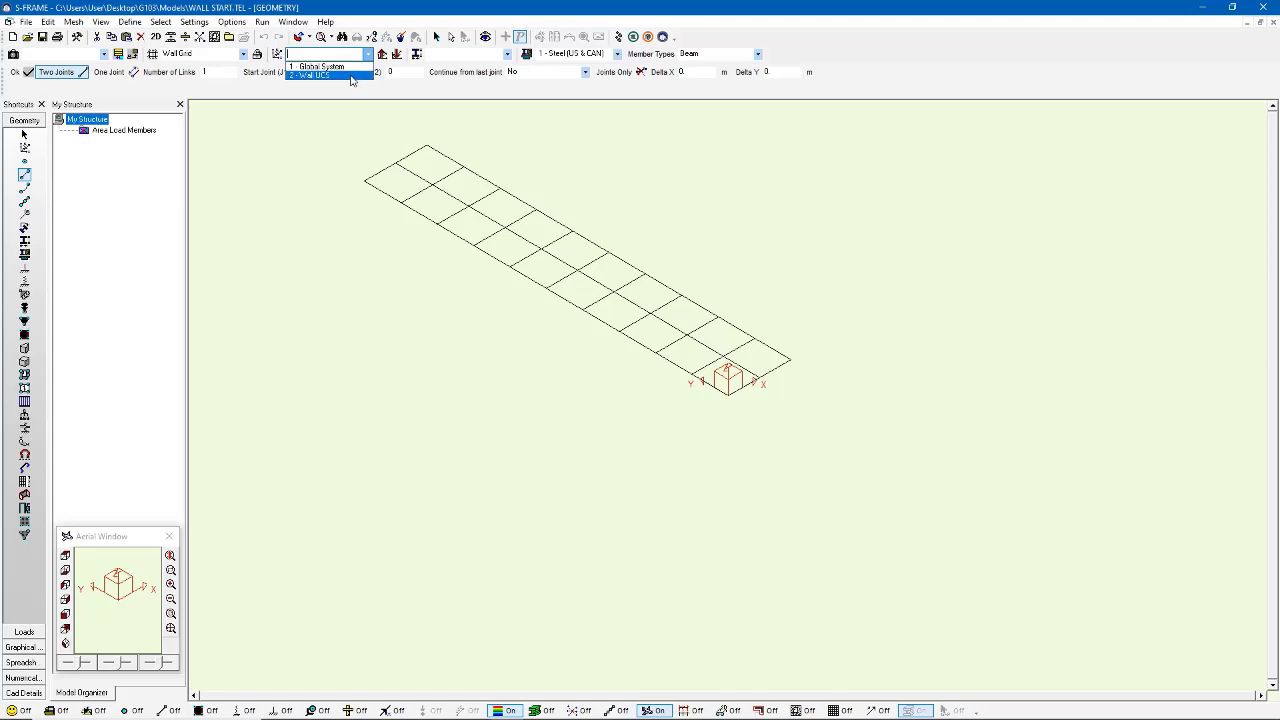
{"action": "left_click", "coordinate": [351, 77]}
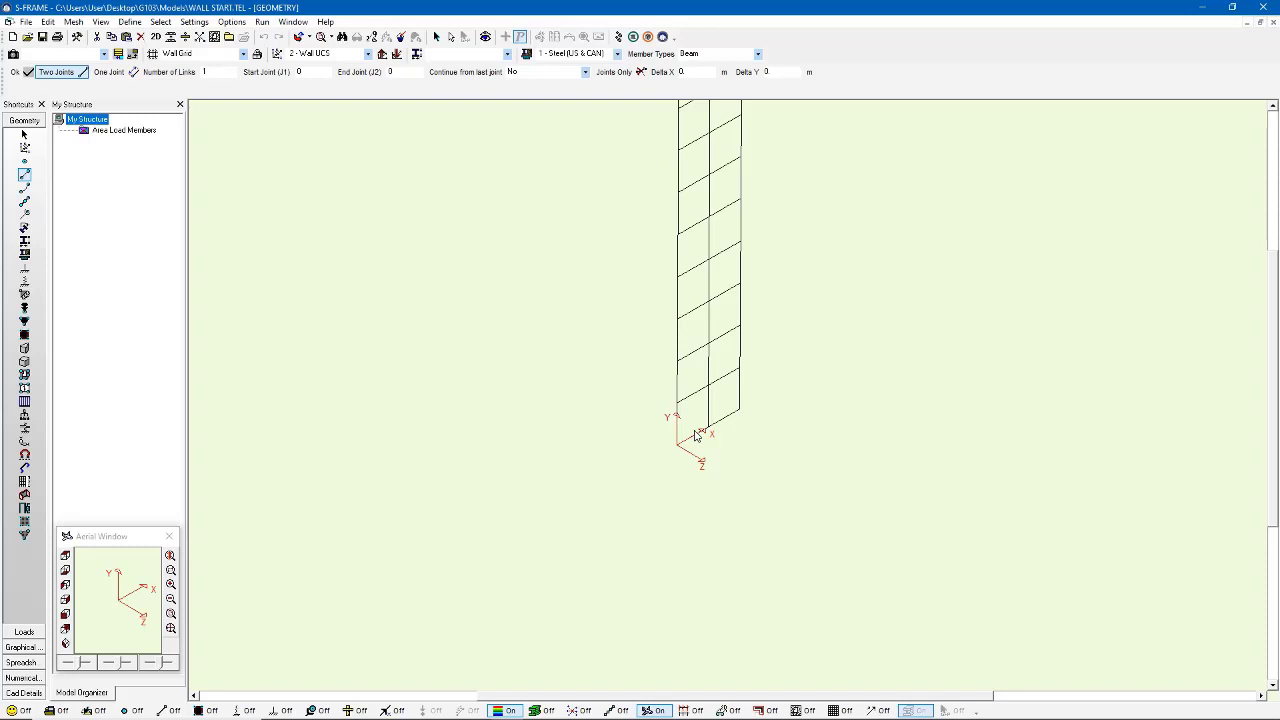
{"action": "scroll", "coordinate": [766, 388], "scroll_direction": "down", "scroll_amount": 2}
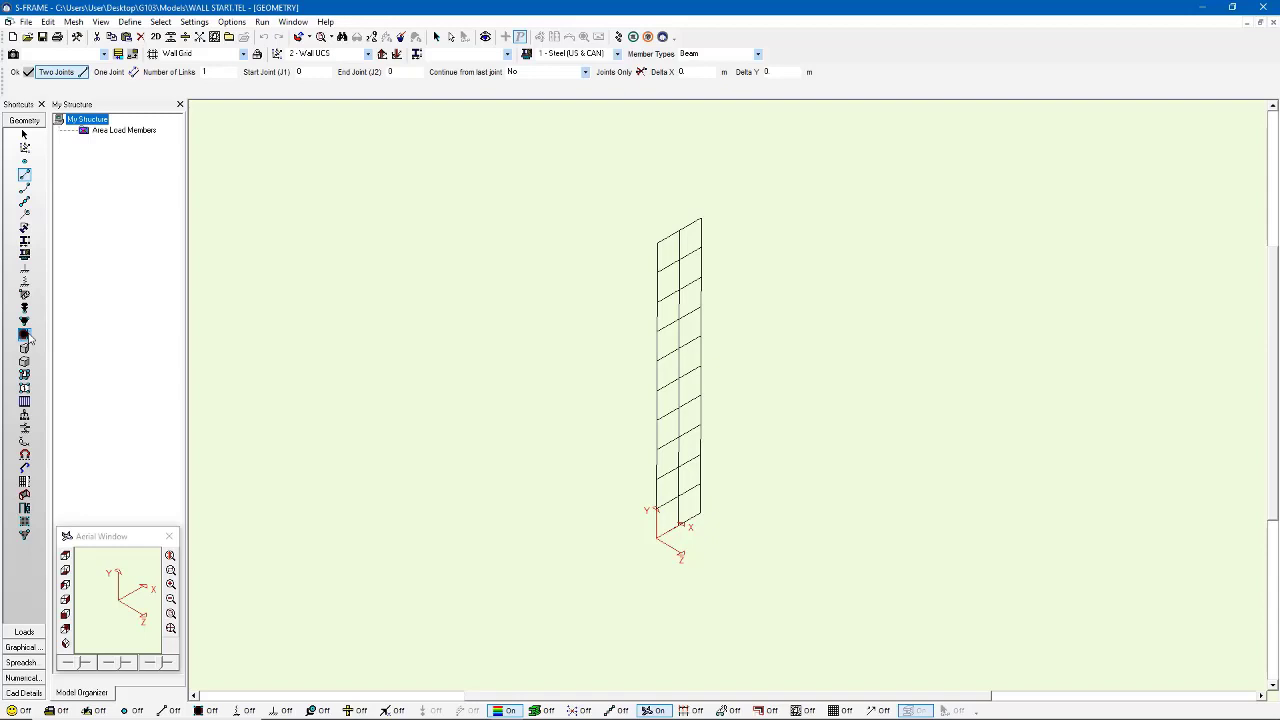
Set new rectangular shell elements to 200 mm thickness and 6 - Concrete 35MPa material
{"action": "left_click", "coordinate": [25, 335]}
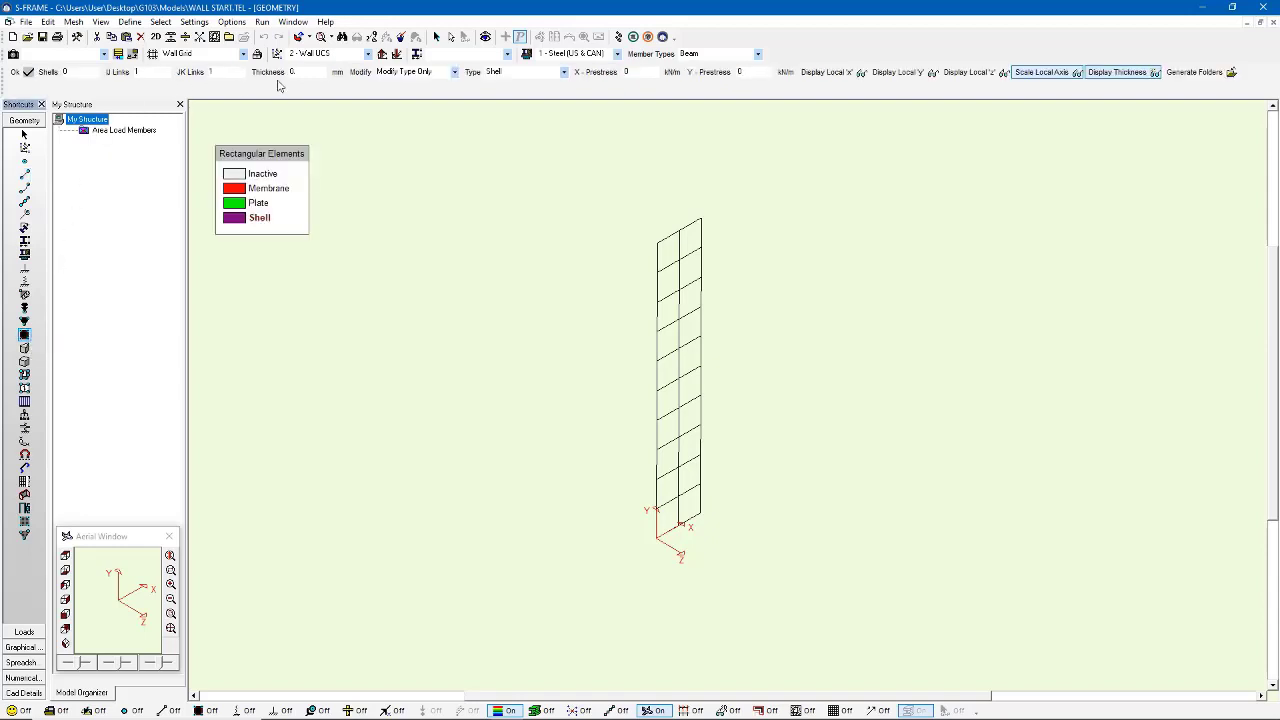
{"action": "left_click", "coordinate": [313, 73]}
{"action": "type", "text": "200"}
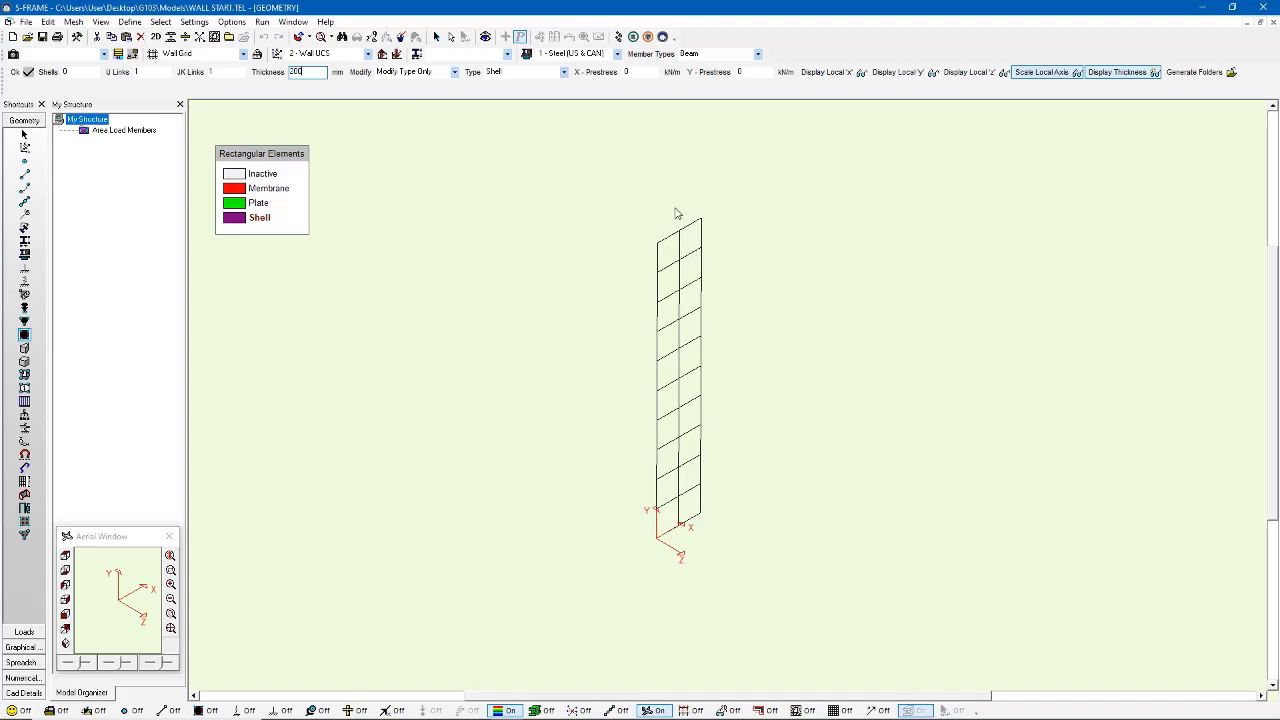
{"action": "left_click", "coordinate": [619, 54]}
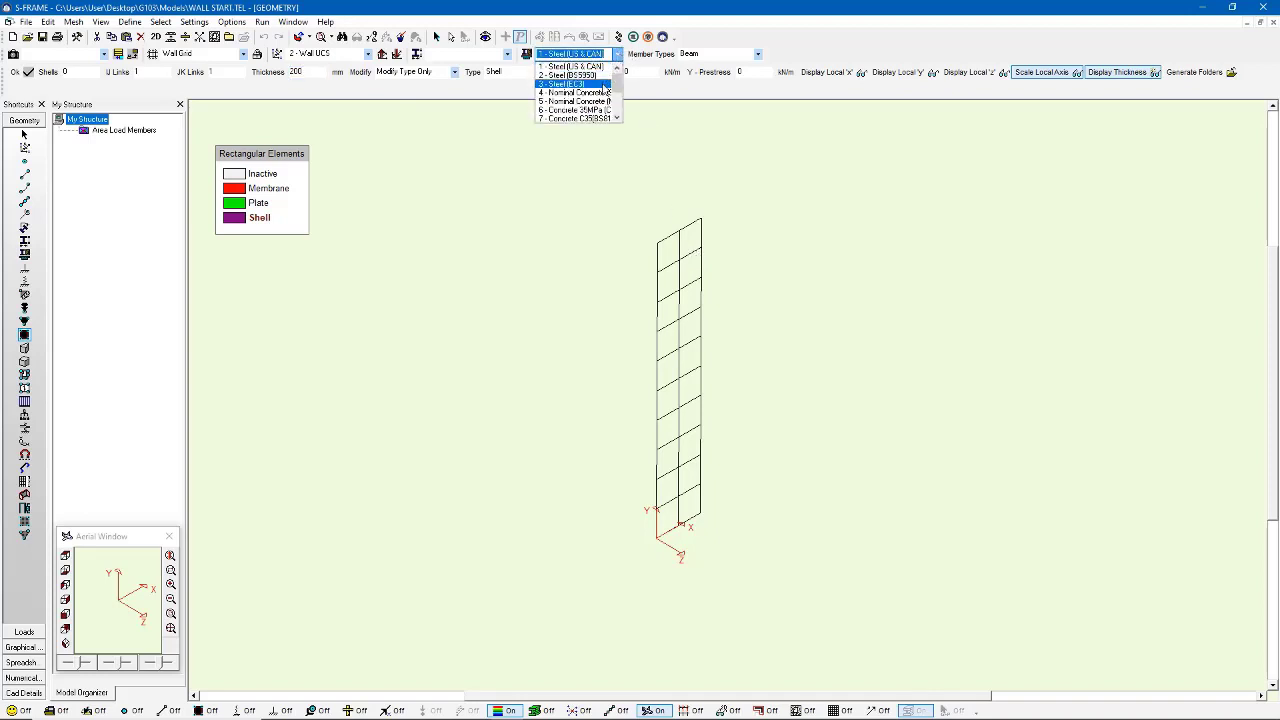
{"action": "left_click", "coordinate": [593, 110]}
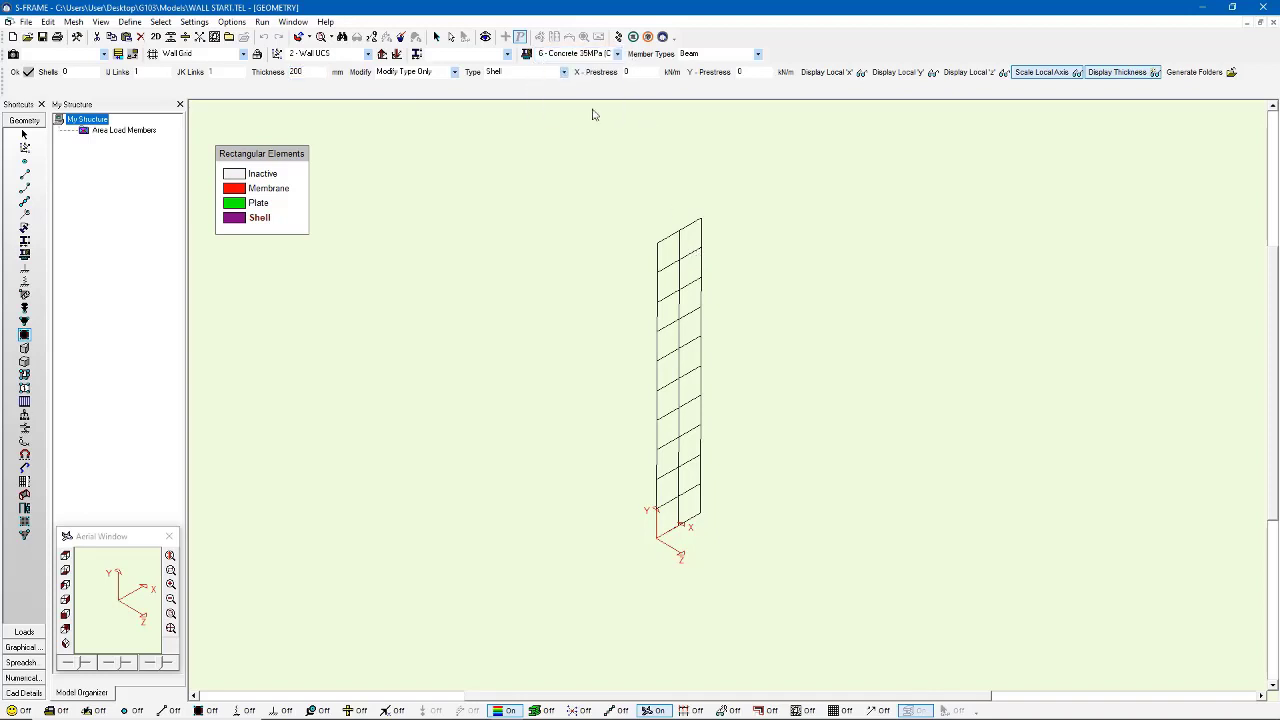
Draw one rectangular shell element through the wall's four corner nodes
{"action": "left_click", "coordinate": [656, 540]}
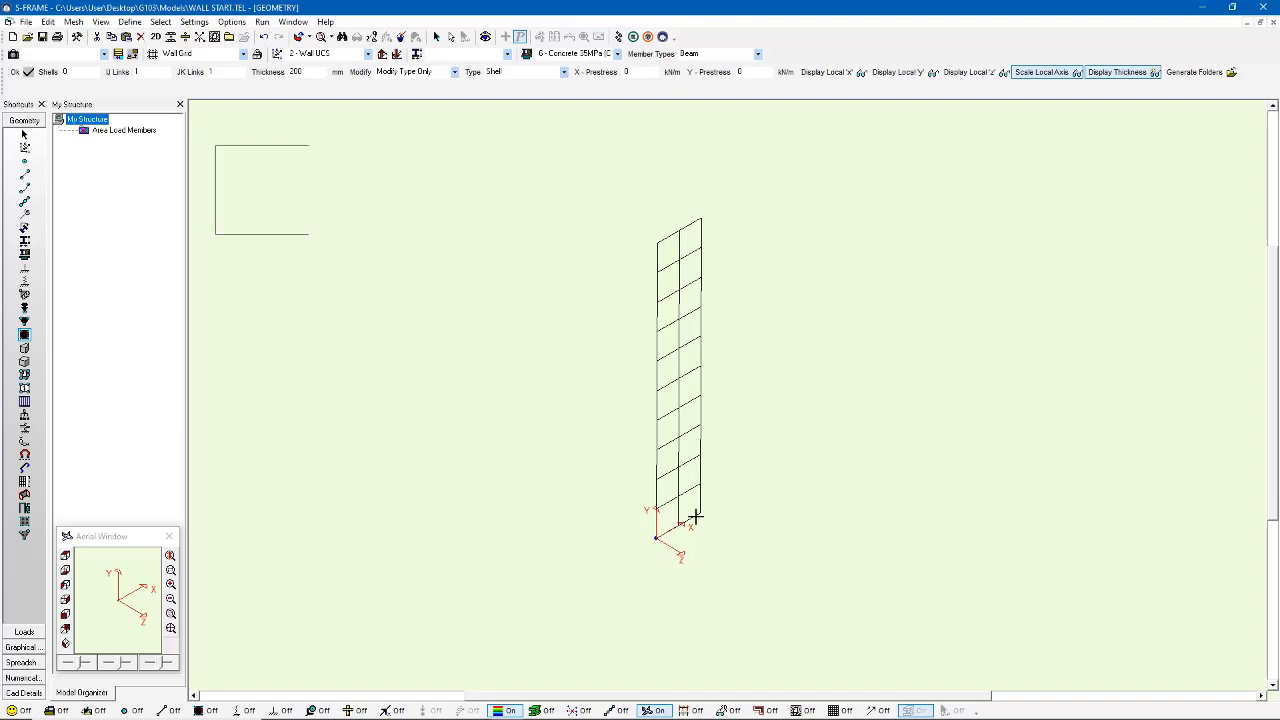
{"action": "left_click", "coordinate": [700, 513]}
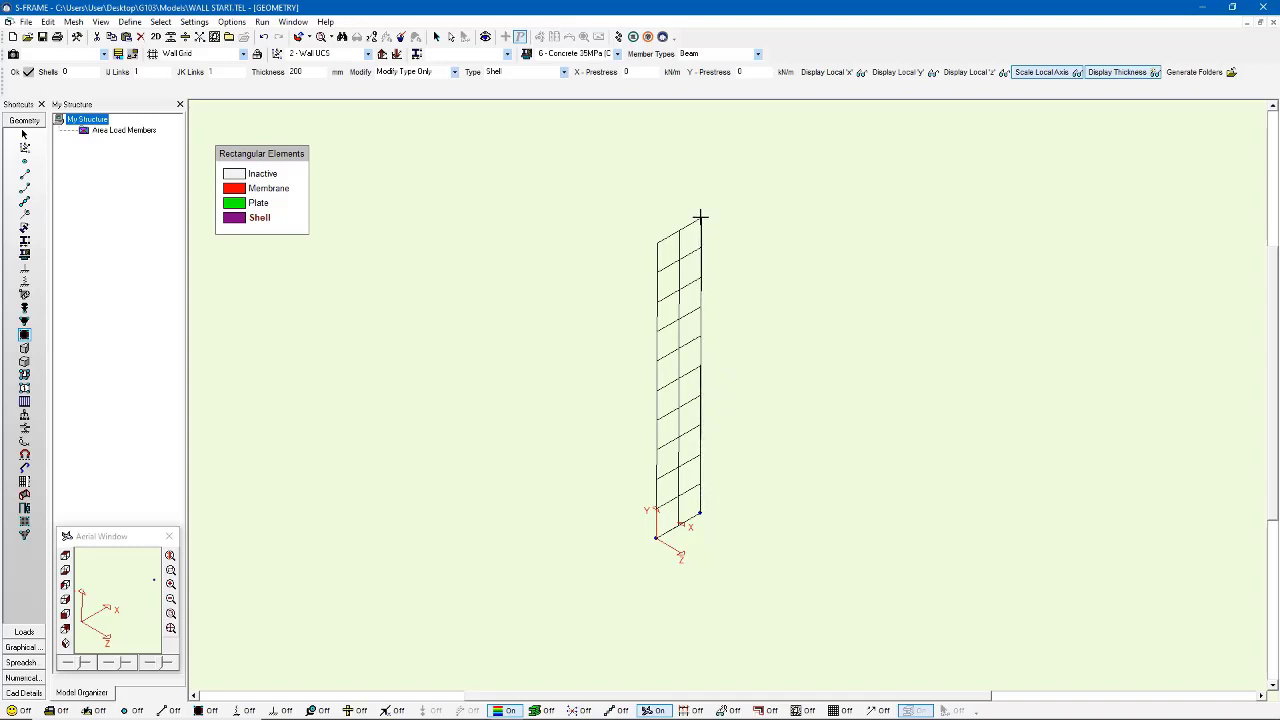
{"action": "left_click", "coordinate": [701, 218]}
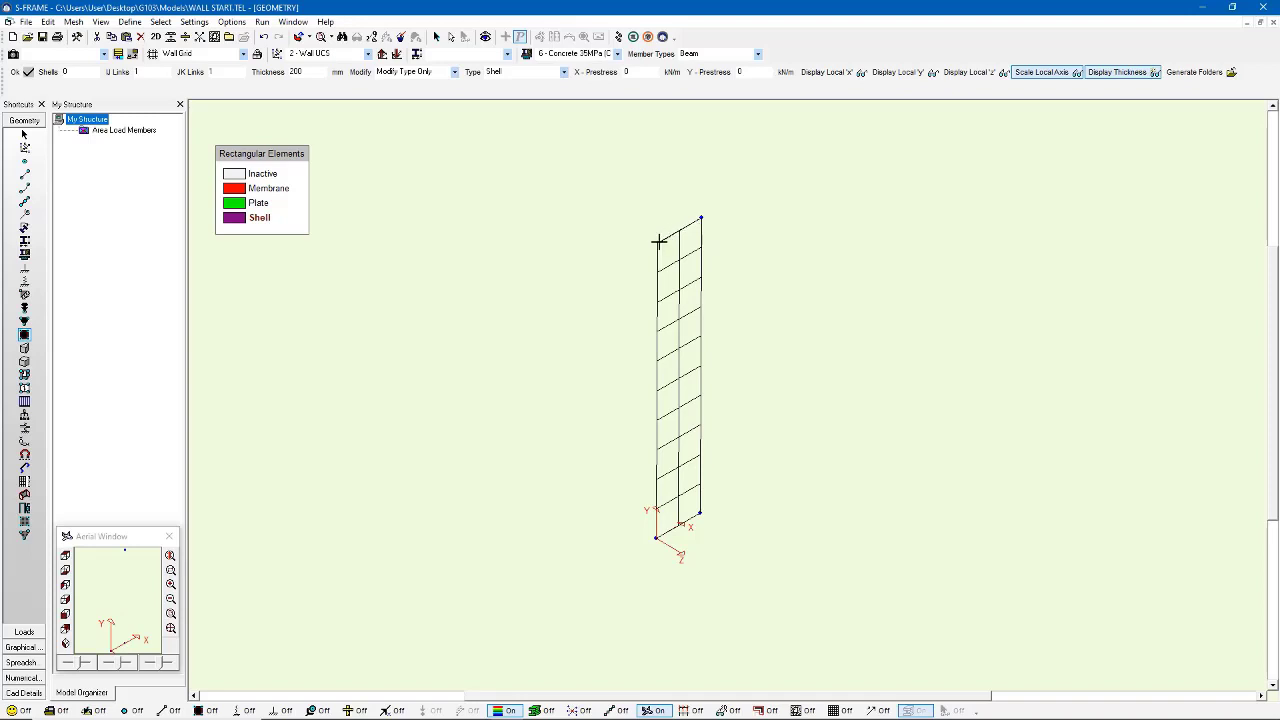
{"action": "left_click", "coordinate": [657, 242]}
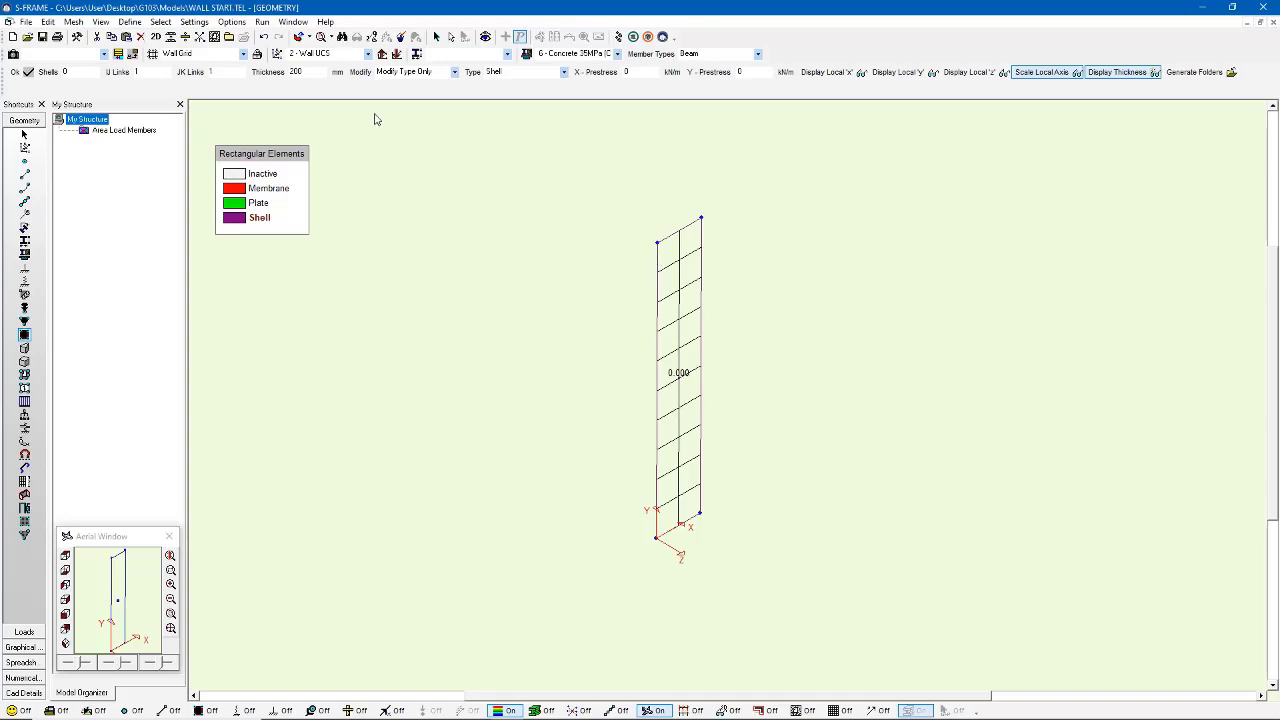
Apply the 200 mm thickness to the wall element with Modify All, hiding thickness labels
{"action": "left_click", "coordinate": [453, 72]}
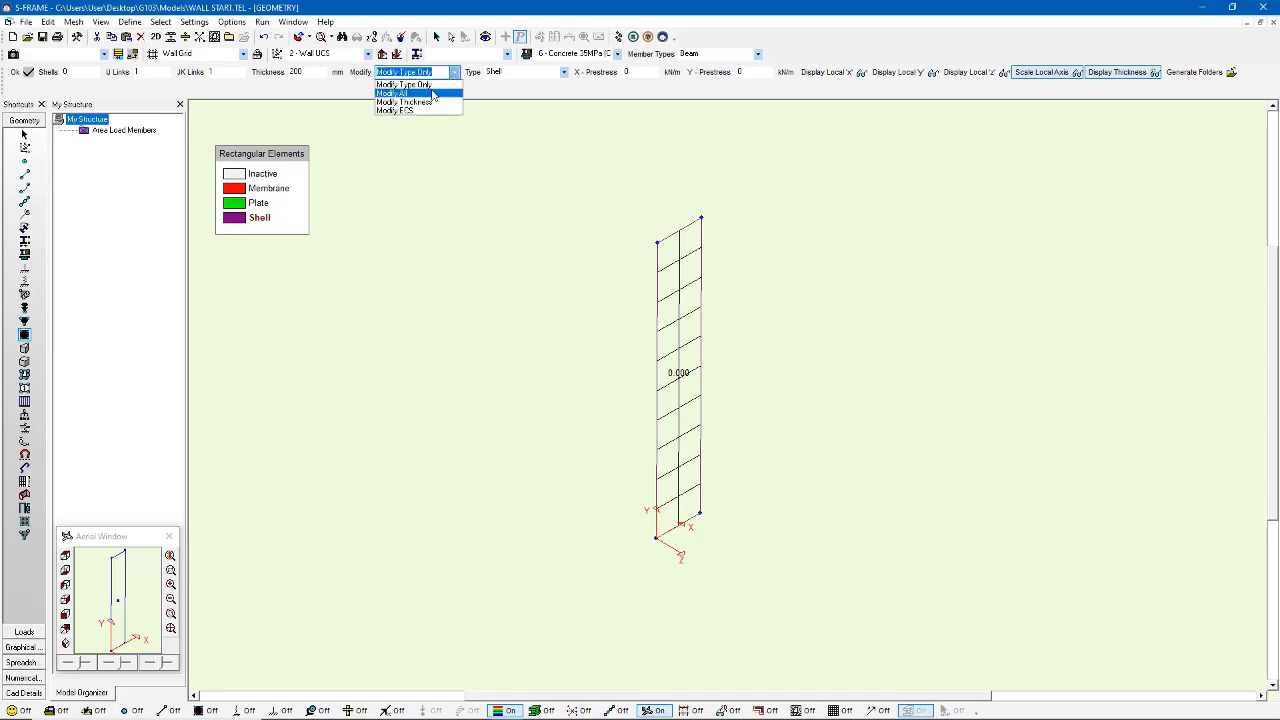
{"action": "left_click", "coordinate": [433, 93]}
{"action": "left_click_drag", "start_coordinate": [608, 332], "coordinate": [766, 434]}
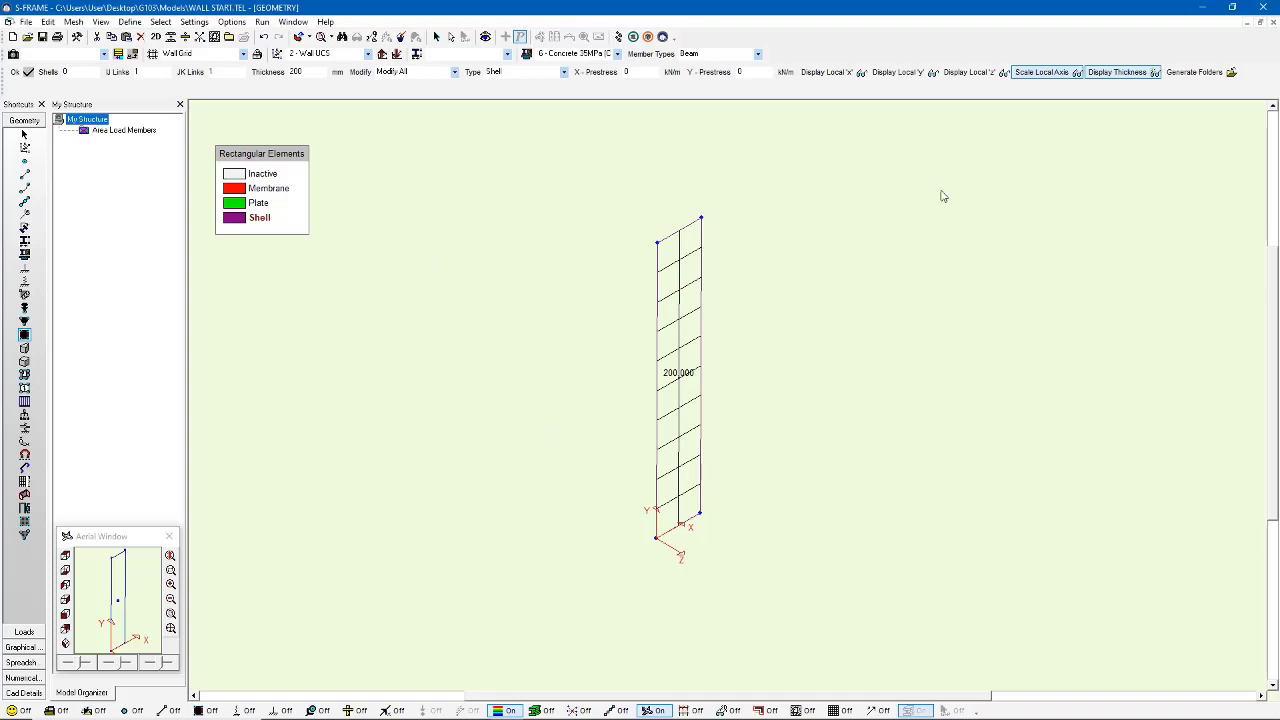
{"action": "left_click", "coordinate": [1116, 78]}
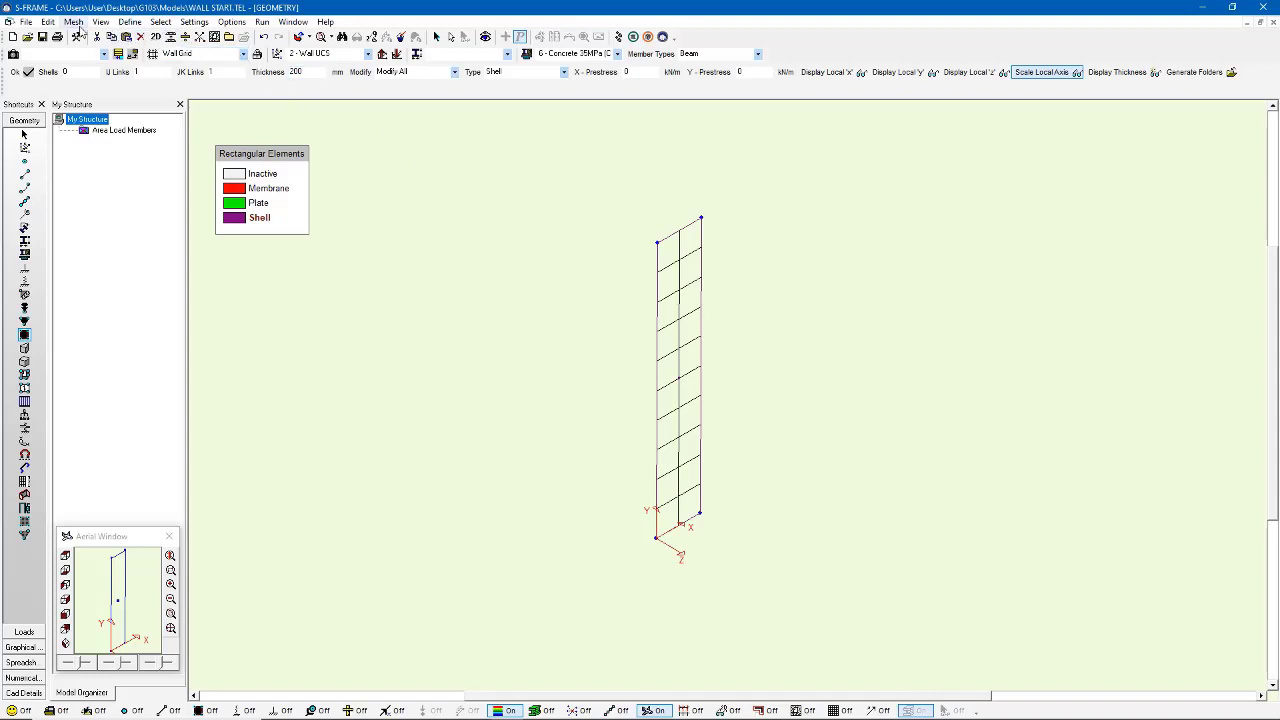
Open Edit > Subdivide and enter 3 by 30 quadrilateral subdivisions
{"action": "left_click", "coordinate": [48, 22]}
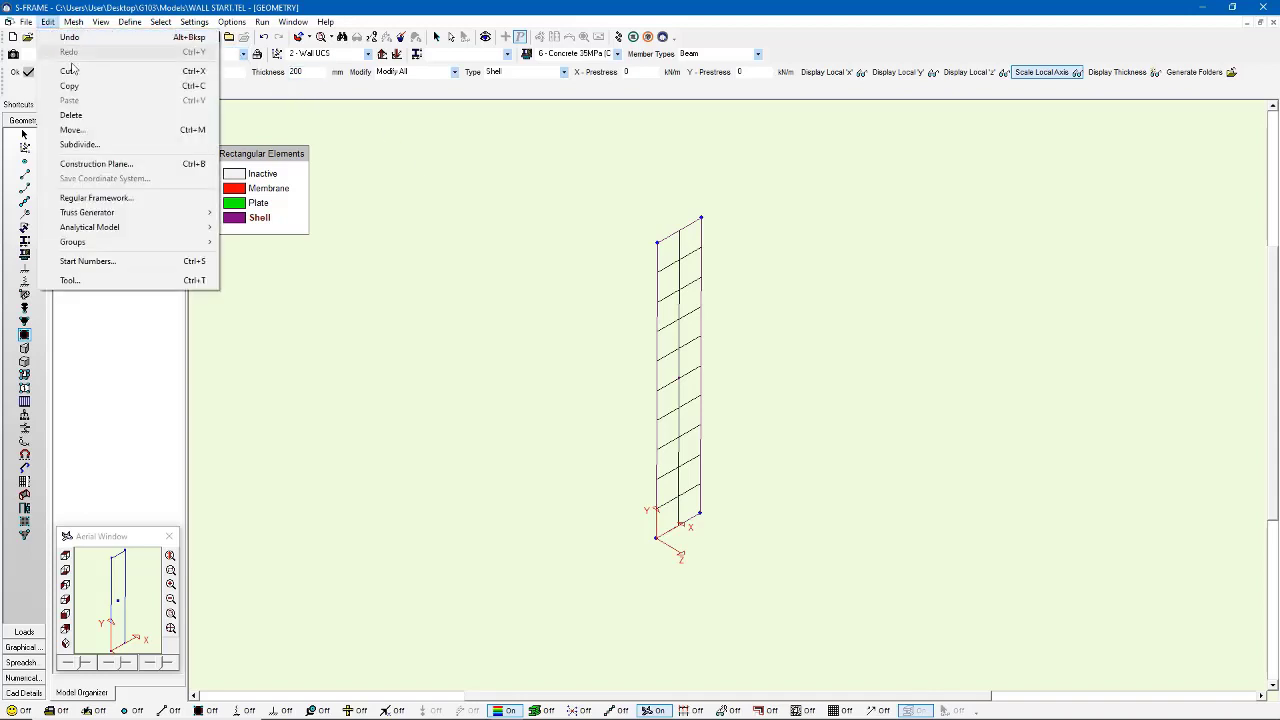
{"action": "left_click", "coordinate": [100, 147]}
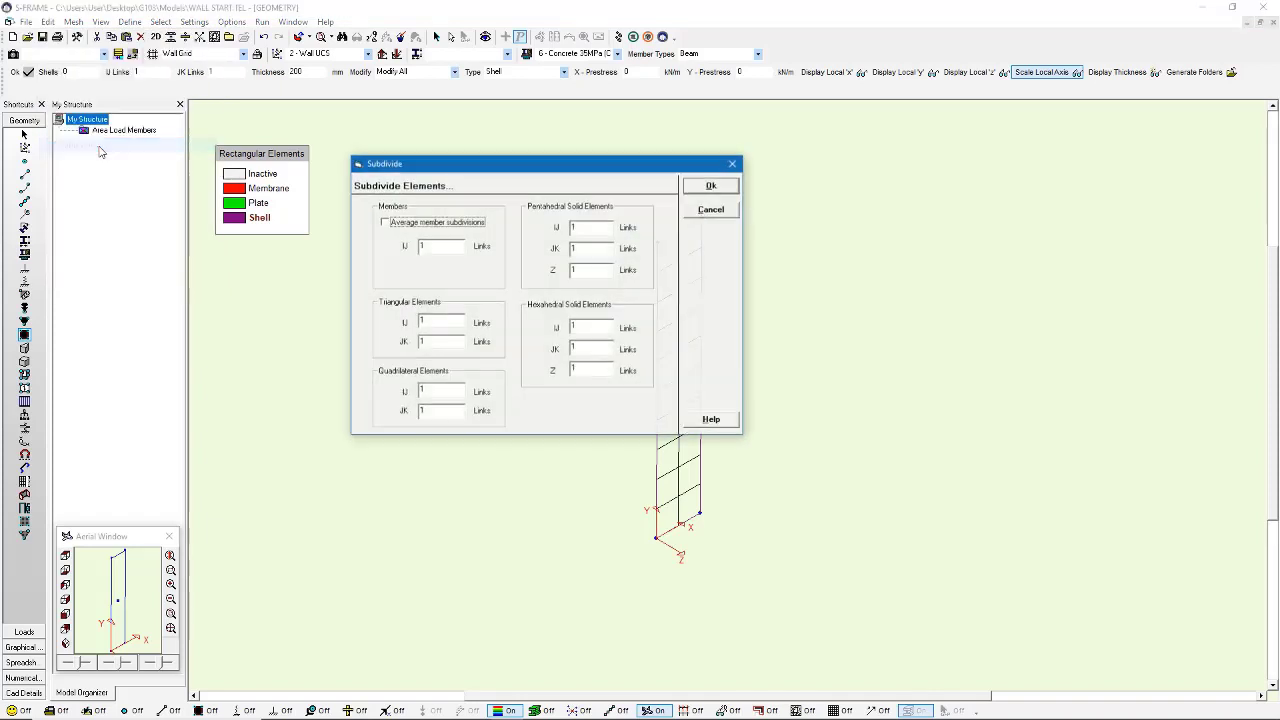
{"action": "double_click", "coordinate": [443, 389]}
{"action": "left_click_drag", "start_coordinate": [648, 167], "coordinate": [513, 214]}
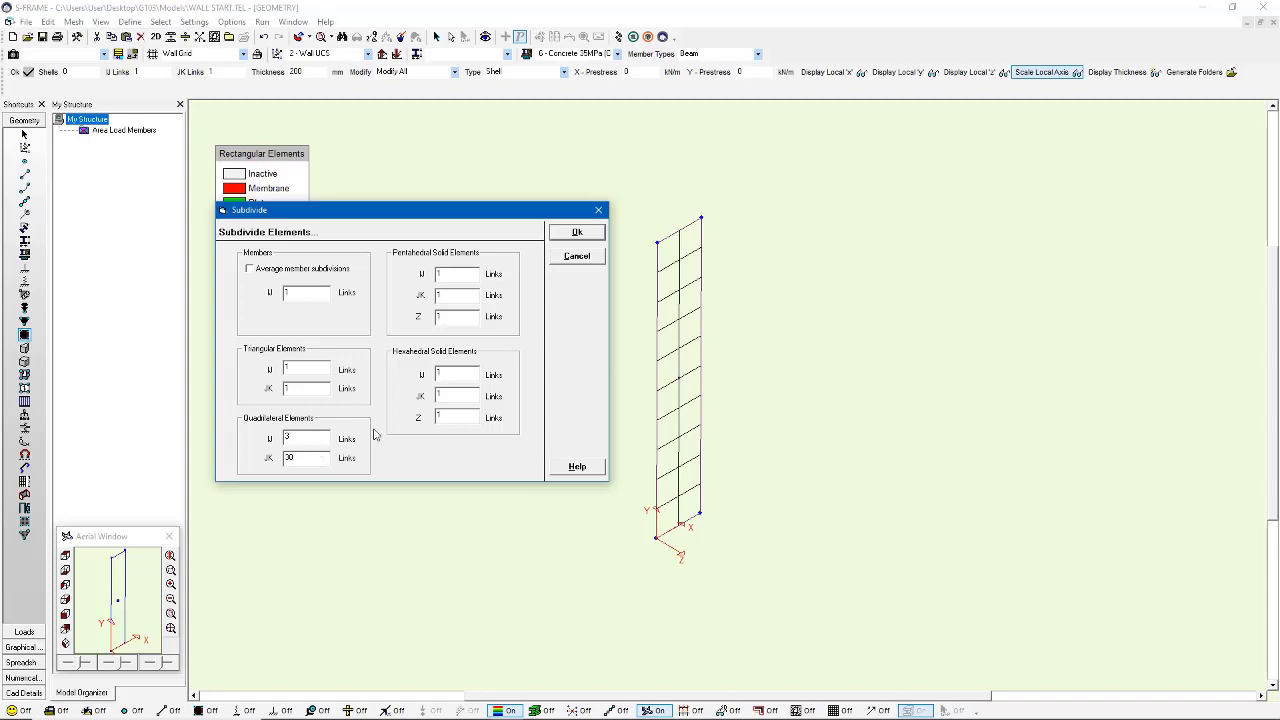
Confirm the 3-by-30 subdivision and zoom to inspect the new mesh
{"action": "left_click", "coordinate": [577, 232]}
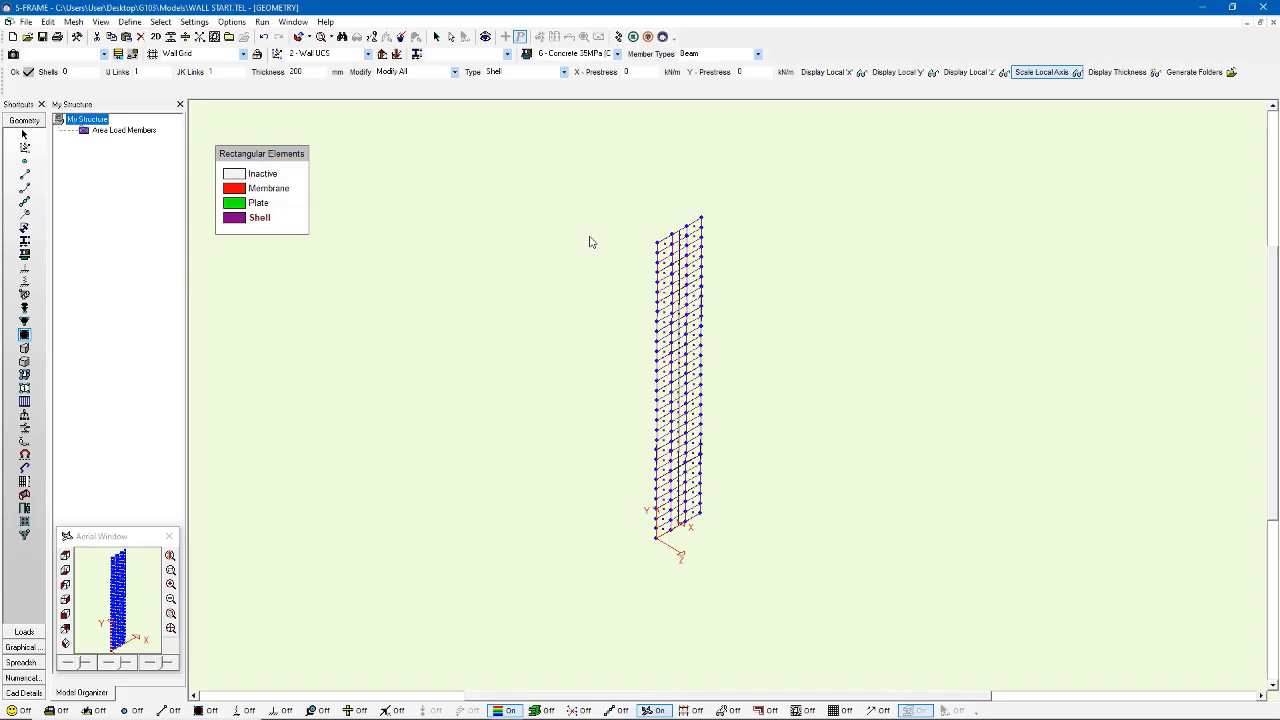
{"action": "scroll", "coordinate": [717, 449], "scroll_direction": "up", "scroll_amount": 4}
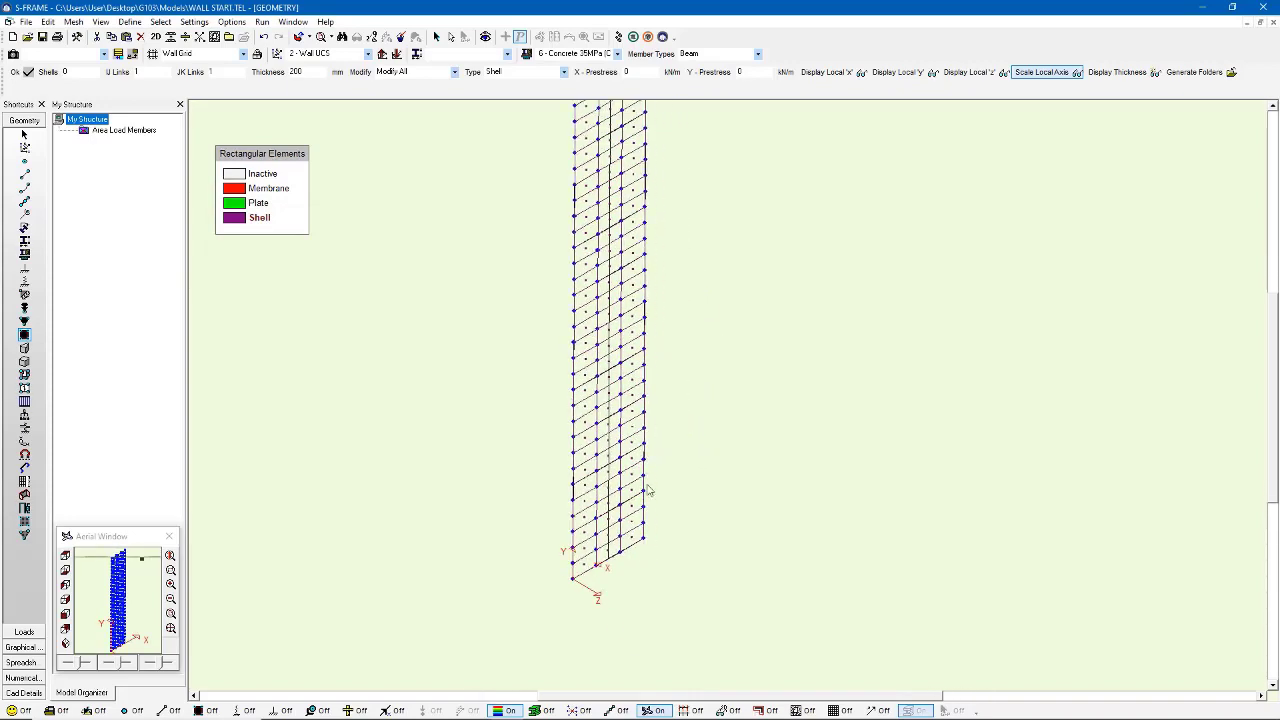
{"action": "scroll", "coordinate": [646, 377], "scroll_direction": "up", "scroll_amount": 2}
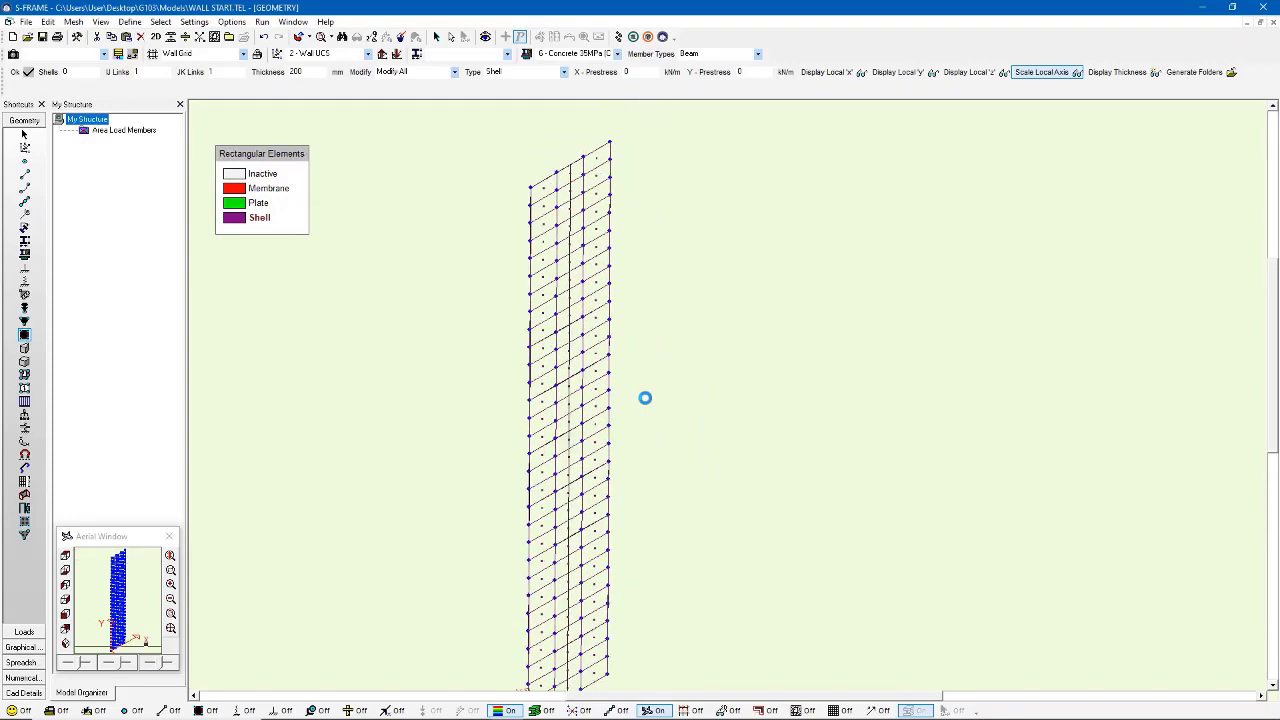
{"action": "scroll", "coordinate": [637, 343], "scroll_direction": "down", "scroll_amount": 1}
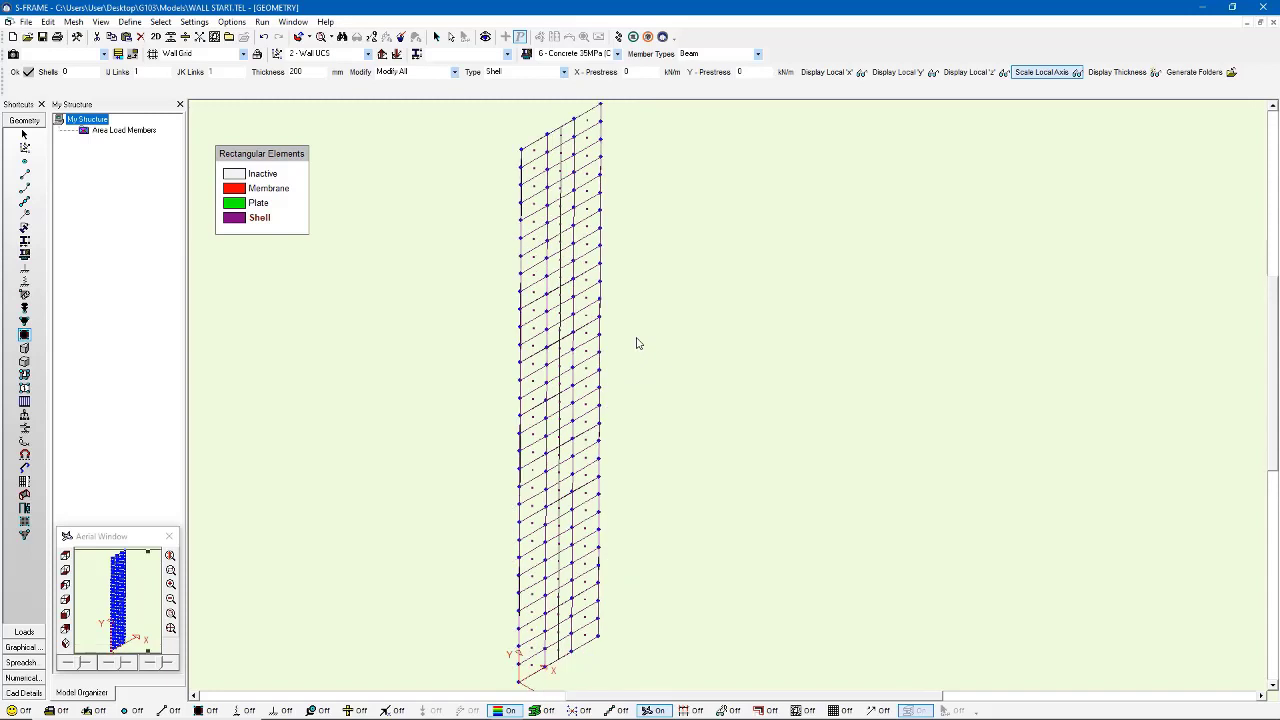
{"action": "scroll", "coordinate": [636, 348], "scroll_direction": "down", "scroll_amount": 2}
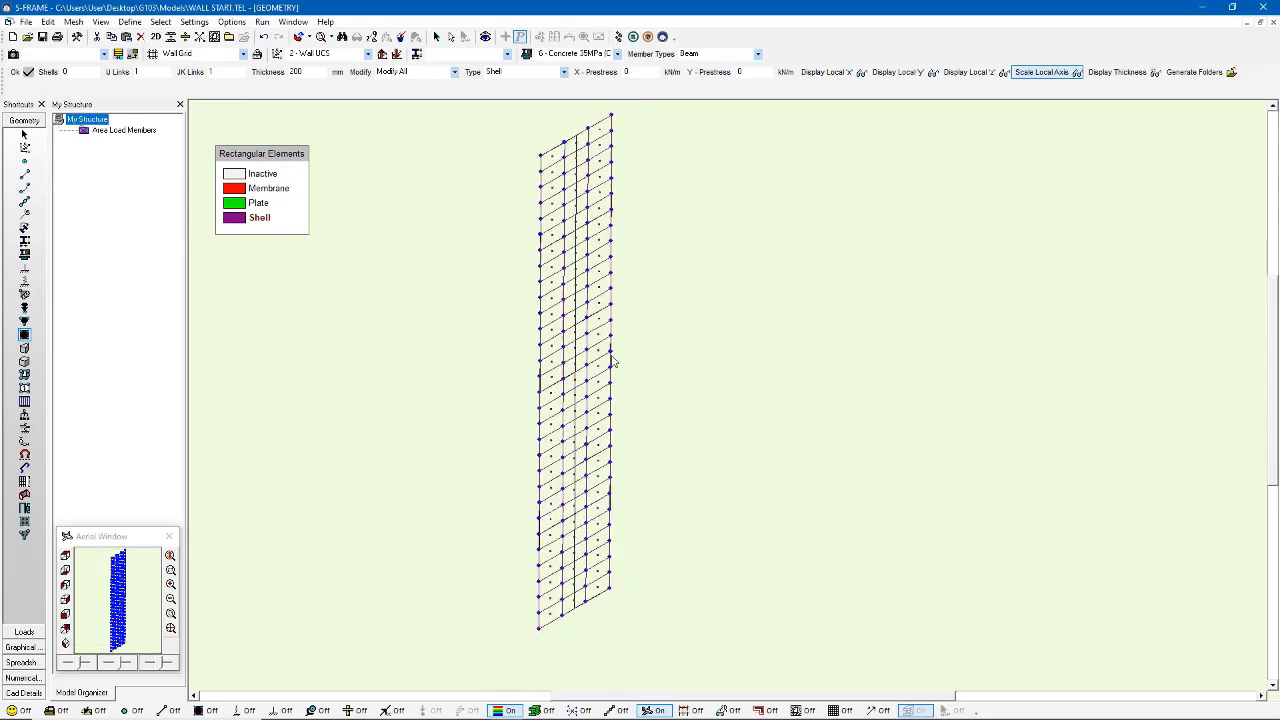
{"action": "scroll", "coordinate": [620, 309], "scroll_direction": "up", "scroll_amount": 2}
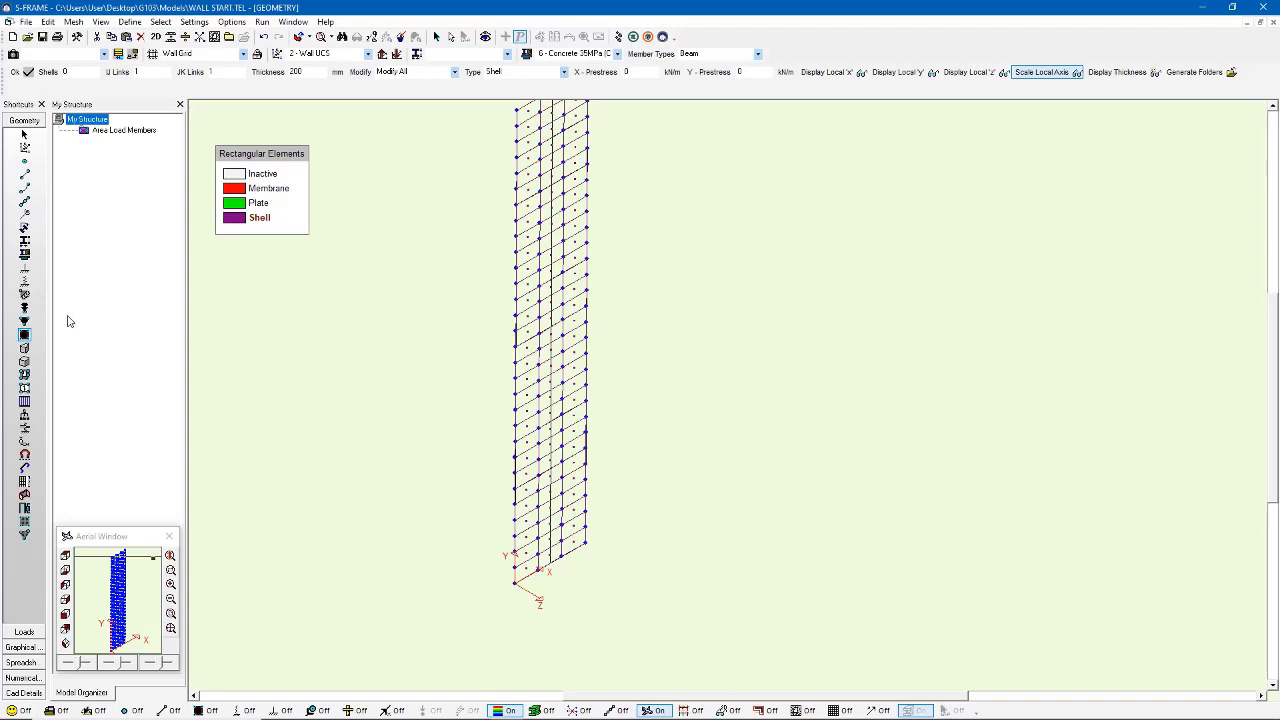
Show the wall mesh in elevation view and set the grid to None
{"action": "left_click", "coordinate": [66, 612]}
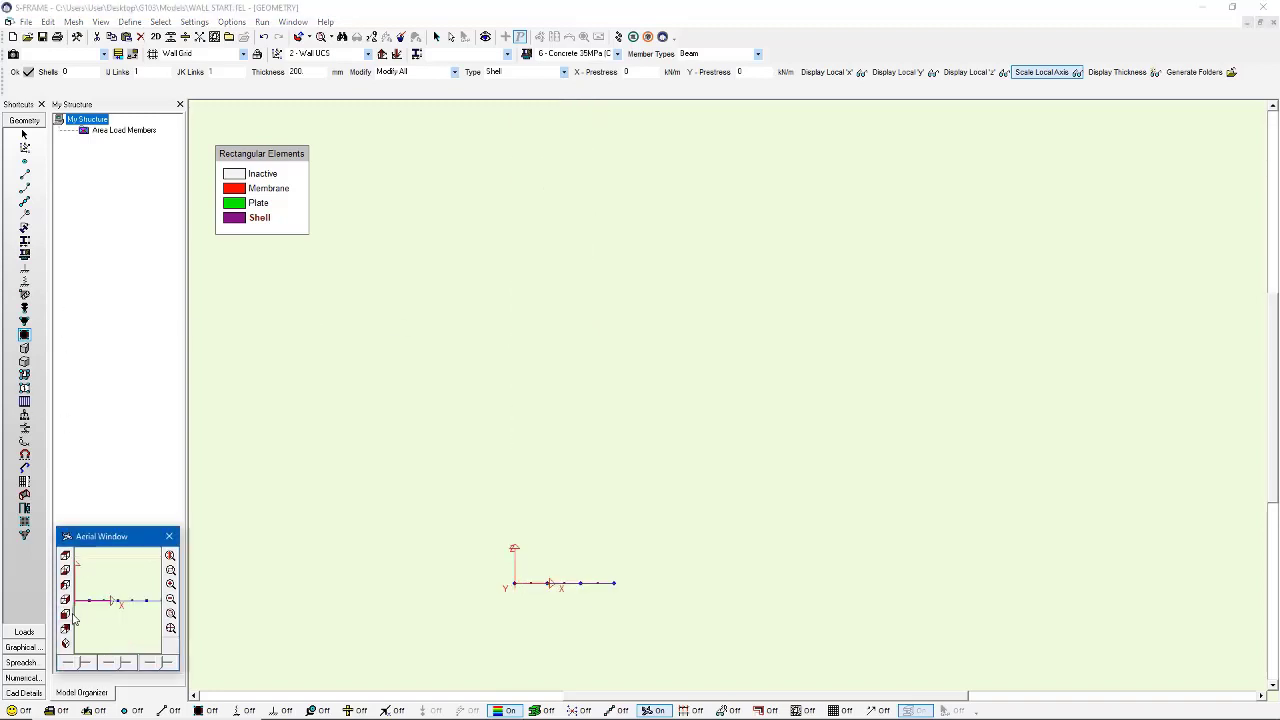
{"action": "left_click", "coordinate": [65, 557]}
{"action": "left_click", "coordinate": [590, 420]}
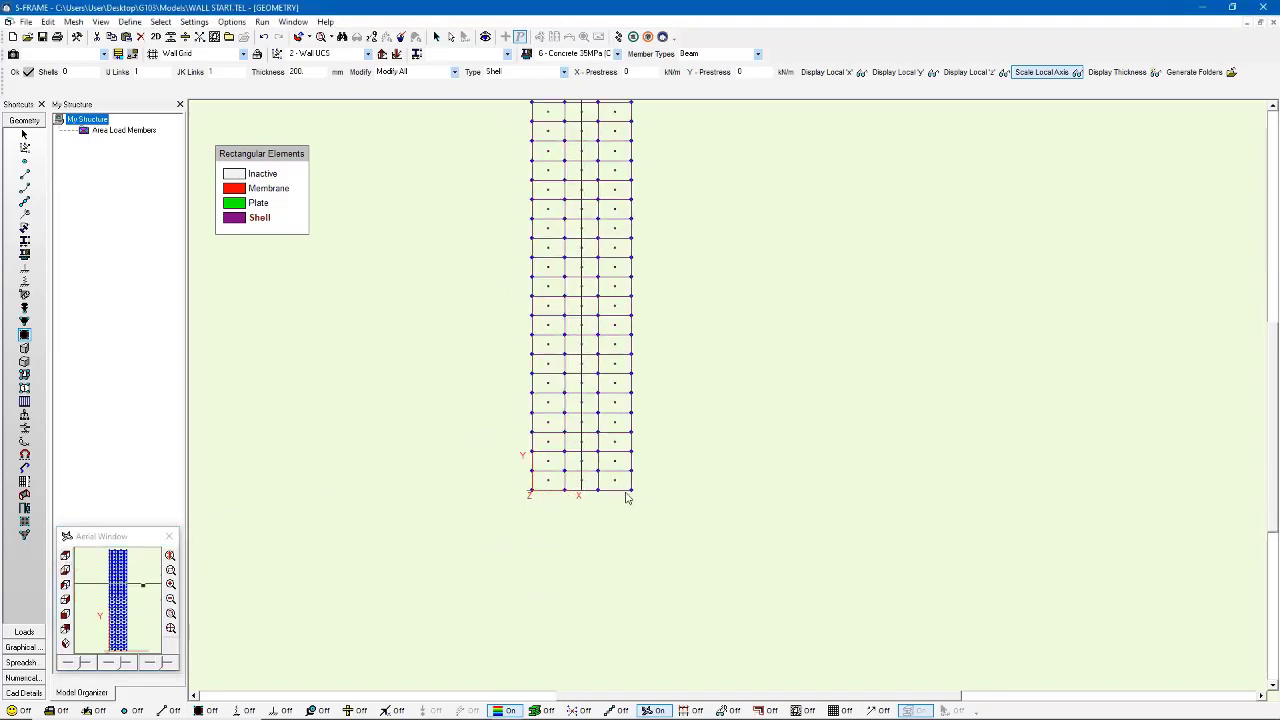
{"action": "left_click", "coordinate": [243, 54]}
{"action": "left_click", "coordinate": [231, 67]}
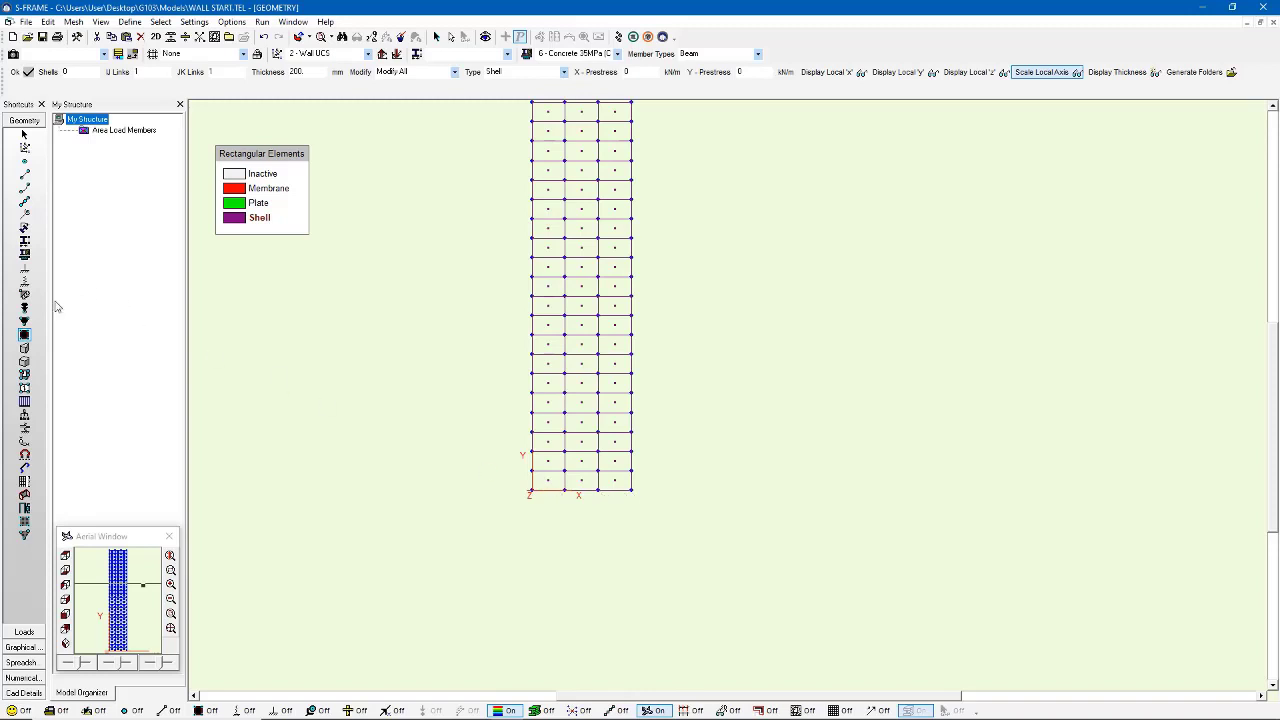
Fix supports at the wall's base joints, then move to the Loads workspace with the wall fitted
{"action": "left_click", "coordinate": [24, 268]}
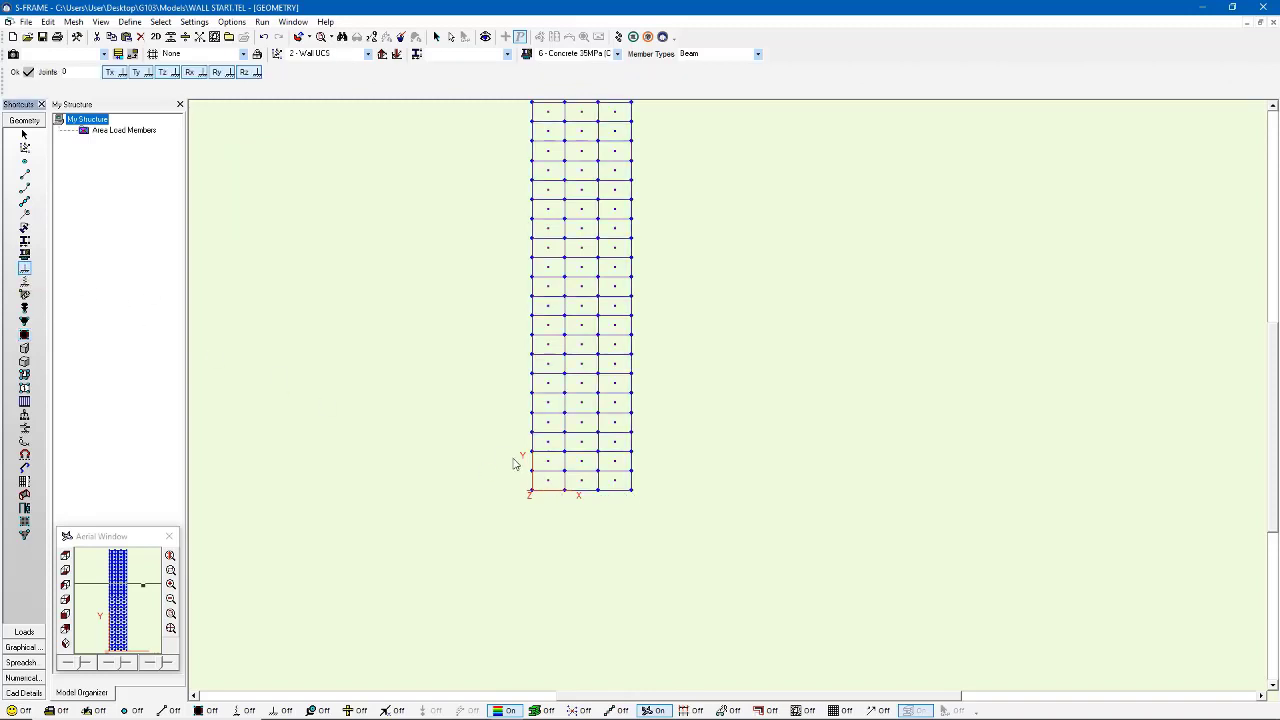
{"action": "left_click_drag", "start_coordinate": [515, 485], "coordinate": [772, 513]}
{"action": "scroll", "coordinate": [677, 434], "scroll_direction": "down", "scroll_amount": 2}
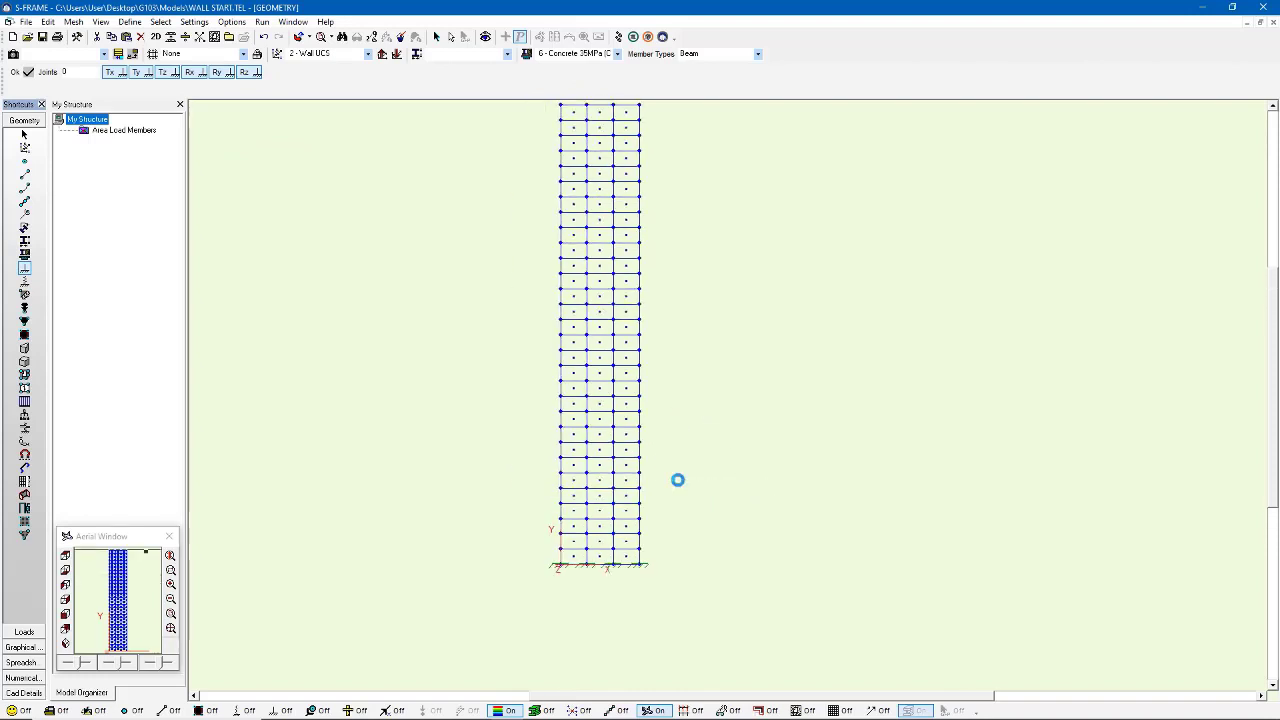
{"action": "middle_click_drag", "start_coordinate": [674, 343], "coordinate": [651, 429]}
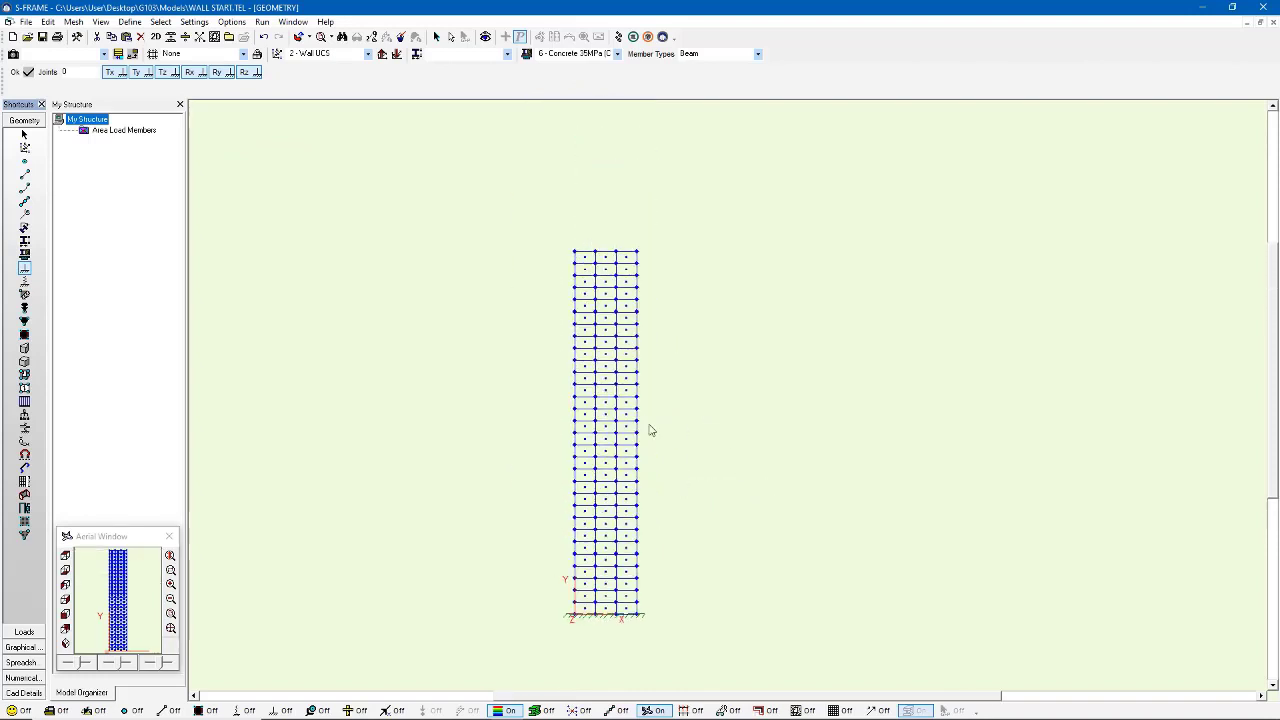
{"action": "left_click", "coordinate": [24, 631]}
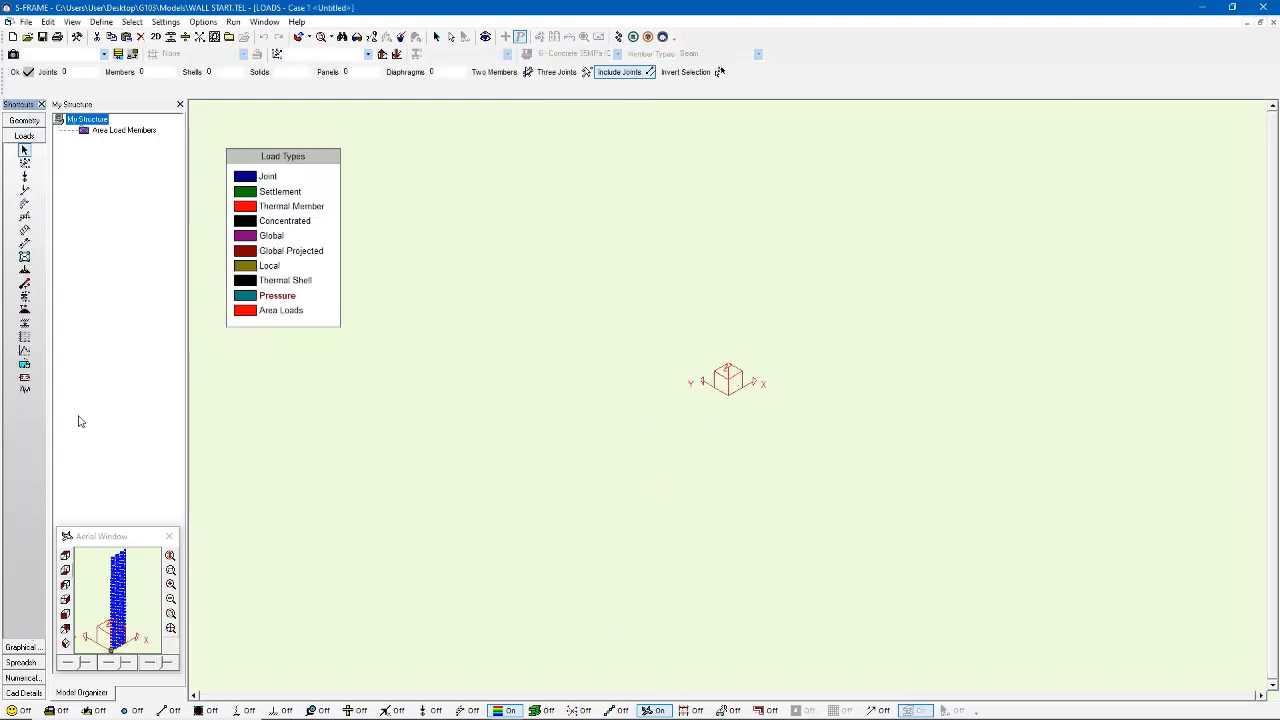
{"action": "left_click", "coordinate": [170, 628]}
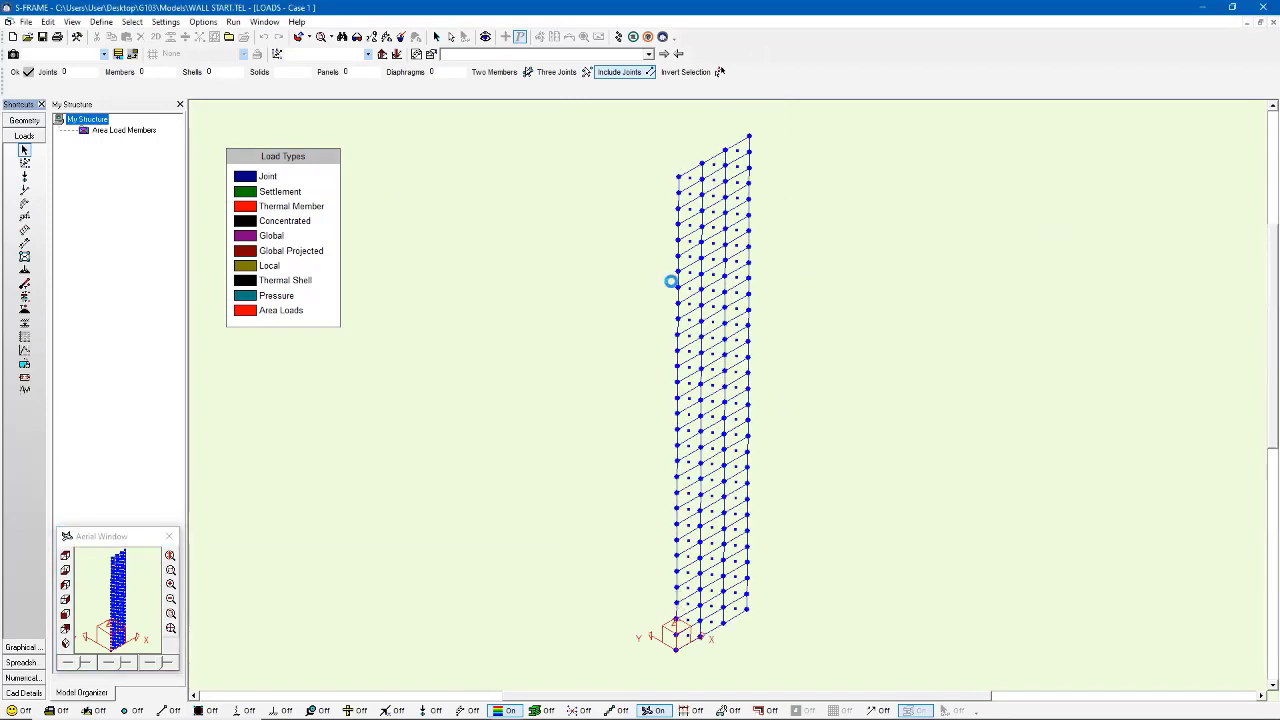
Create a new load case named 'Tip Load'
{"action": "left_click", "coordinate": [416, 54]}
{"action": "left_click", "coordinate": [417, 56]}
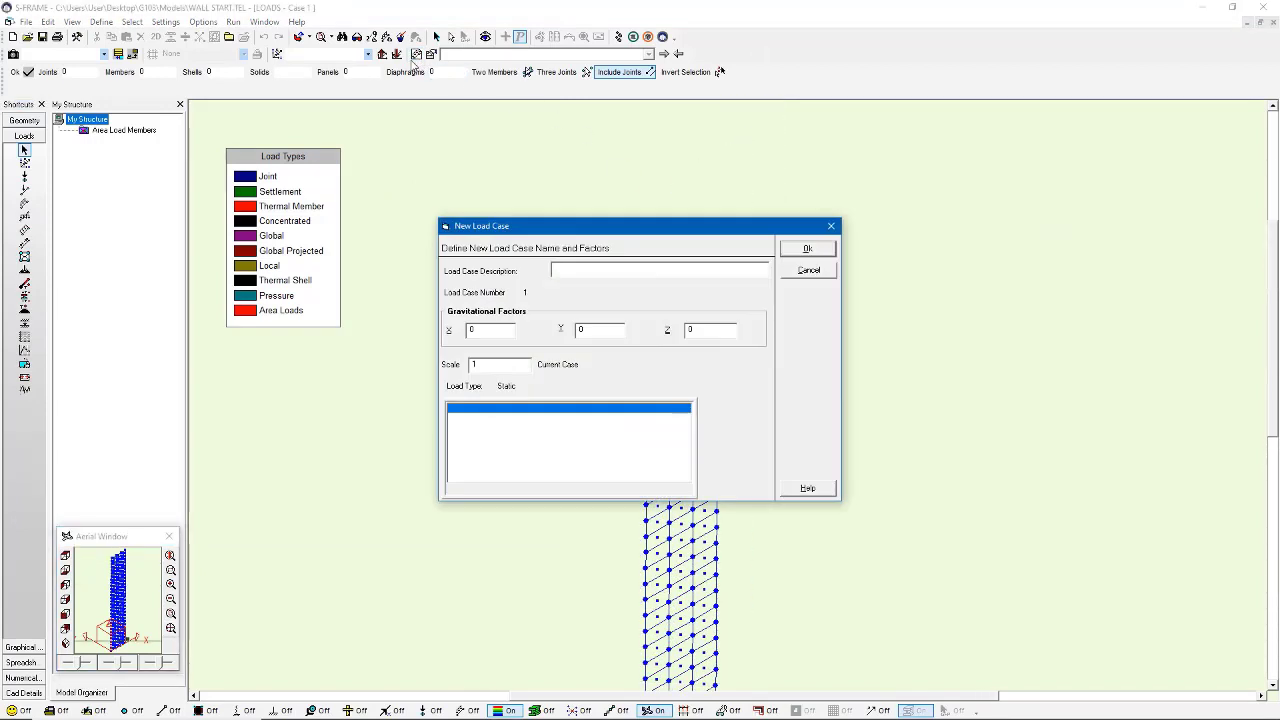
{"action": "type", "text": "Tip Load"}
{"action": "key", "text": "Return"}
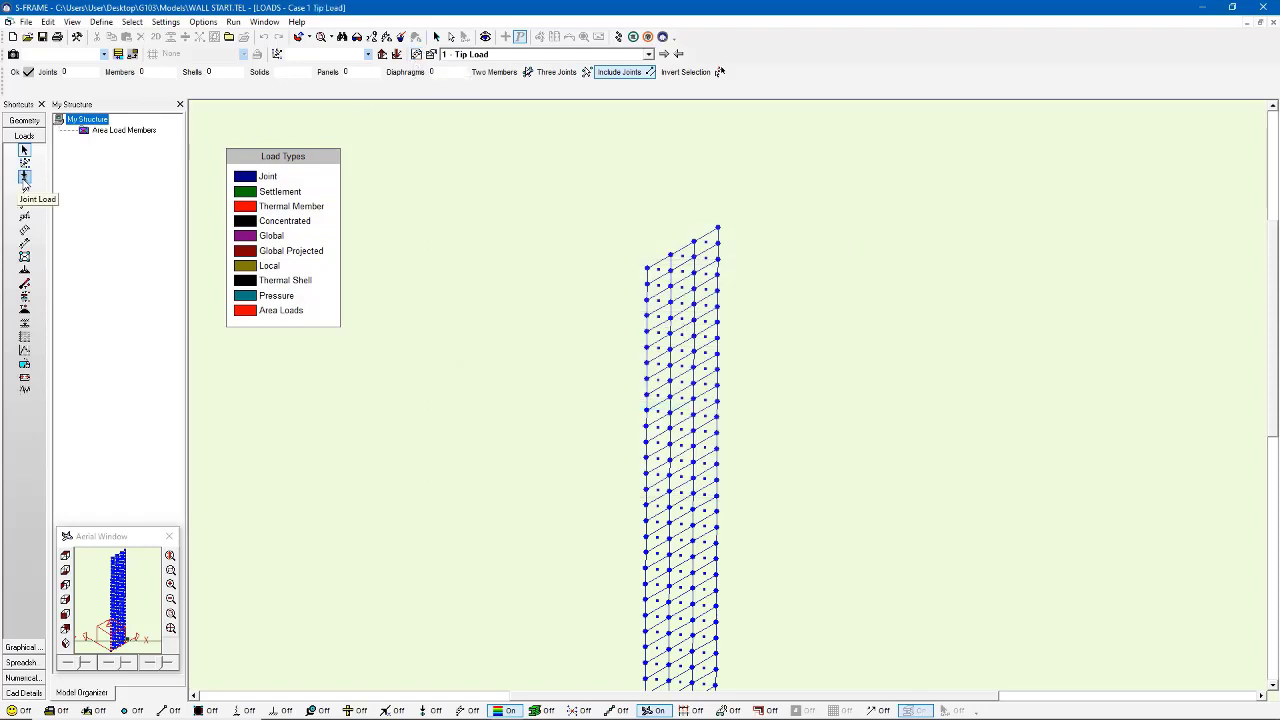
Apply 25 kN joint loads along the wall's top joints
{"action": "left_click", "coordinate": [25, 177]}
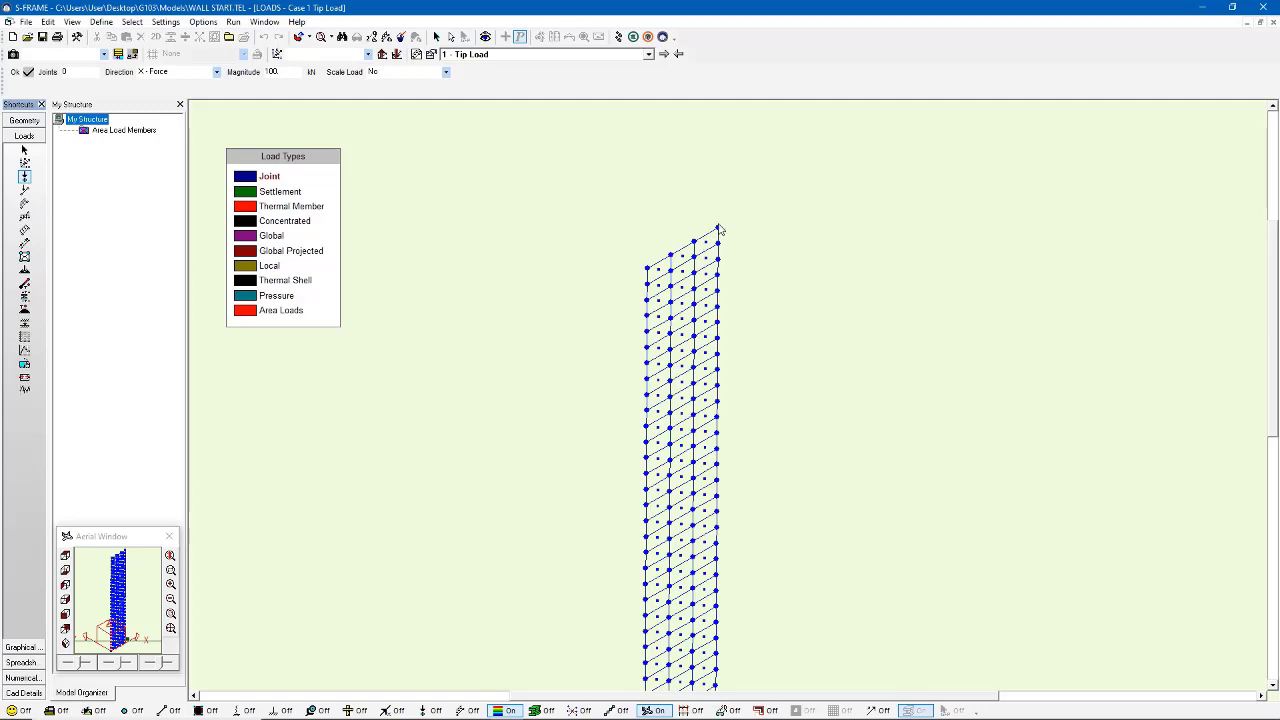
{"action": "left_click", "coordinate": [283, 74]}
{"action": "double_click", "coordinate": [283, 76]}
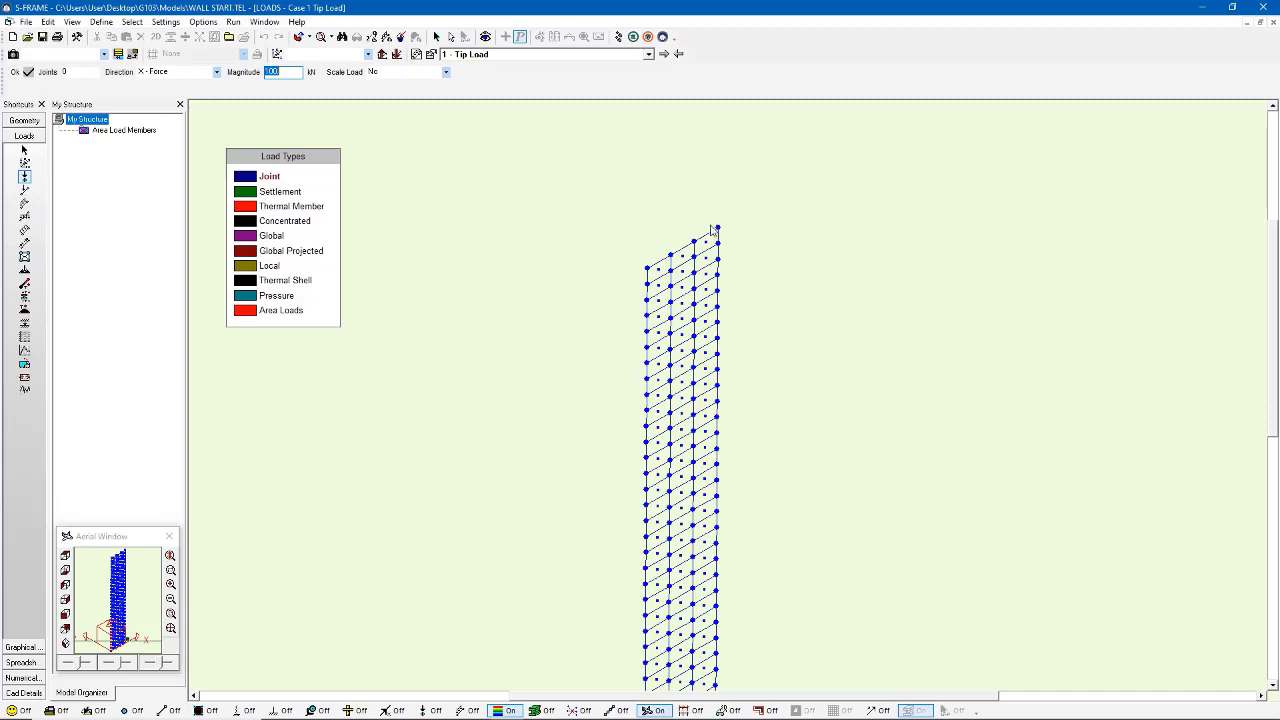
{"action": "type", "text": "25"}
{"action": "key", "text": "Return"}
{"action": "left_click_drag", "start_coordinate": [641, 271], "coordinate": [732, 218]}
Apply -250 kN Z - Force joint loads to the wall's top-row joints
{"action": "left_click", "coordinate": [214, 72]}
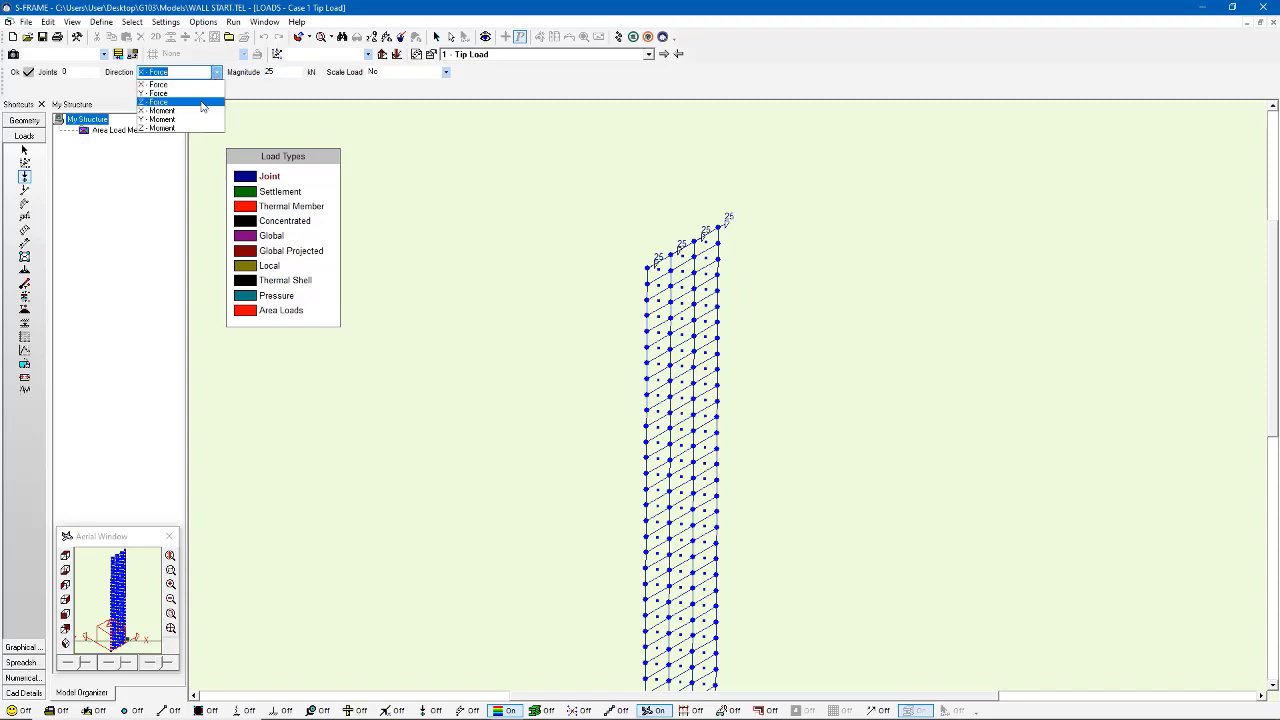
{"action": "left_click", "coordinate": [208, 100]}
{"action": "double_click", "coordinate": [293, 72]}
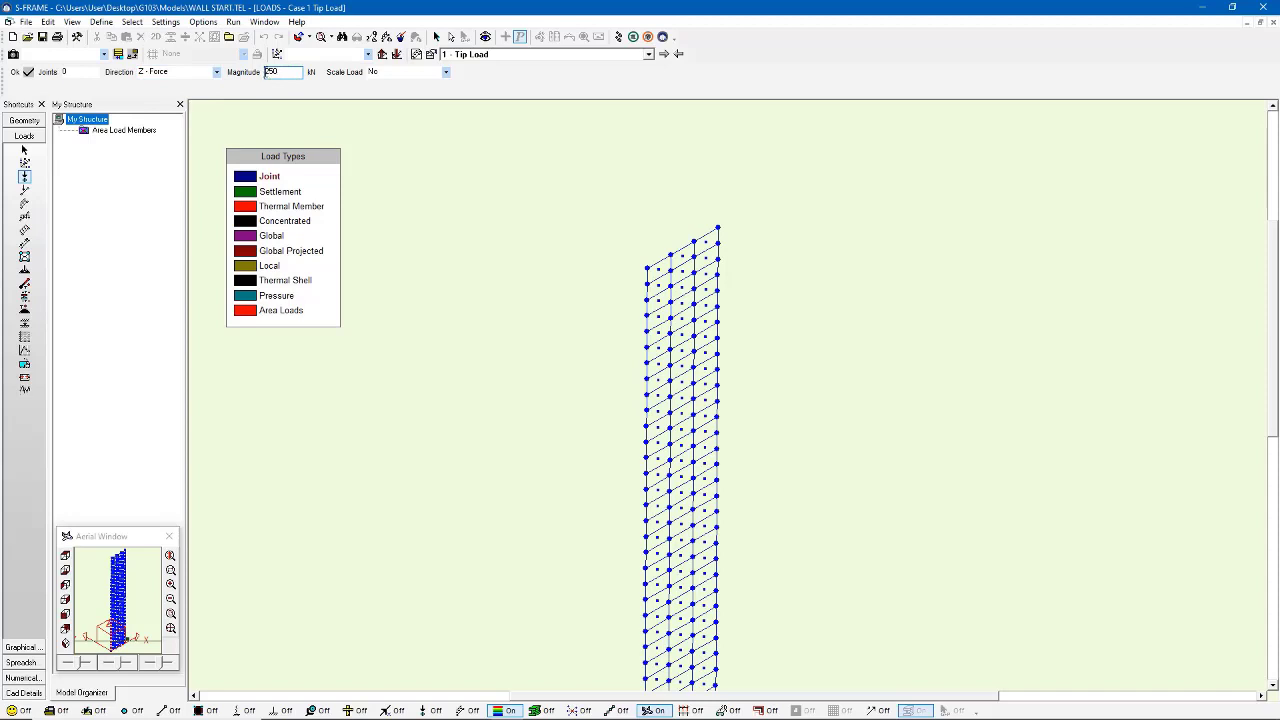
{"action": "double_click", "coordinate": [270, 73]}
{"action": "type", "text": "150"}
{"action": "type", "text": "-"}
{"action": "left_click_drag", "start_coordinate": [737, 214], "coordinate": [648, 272]}
{"action": "left_click", "coordinate": [647, 268]}
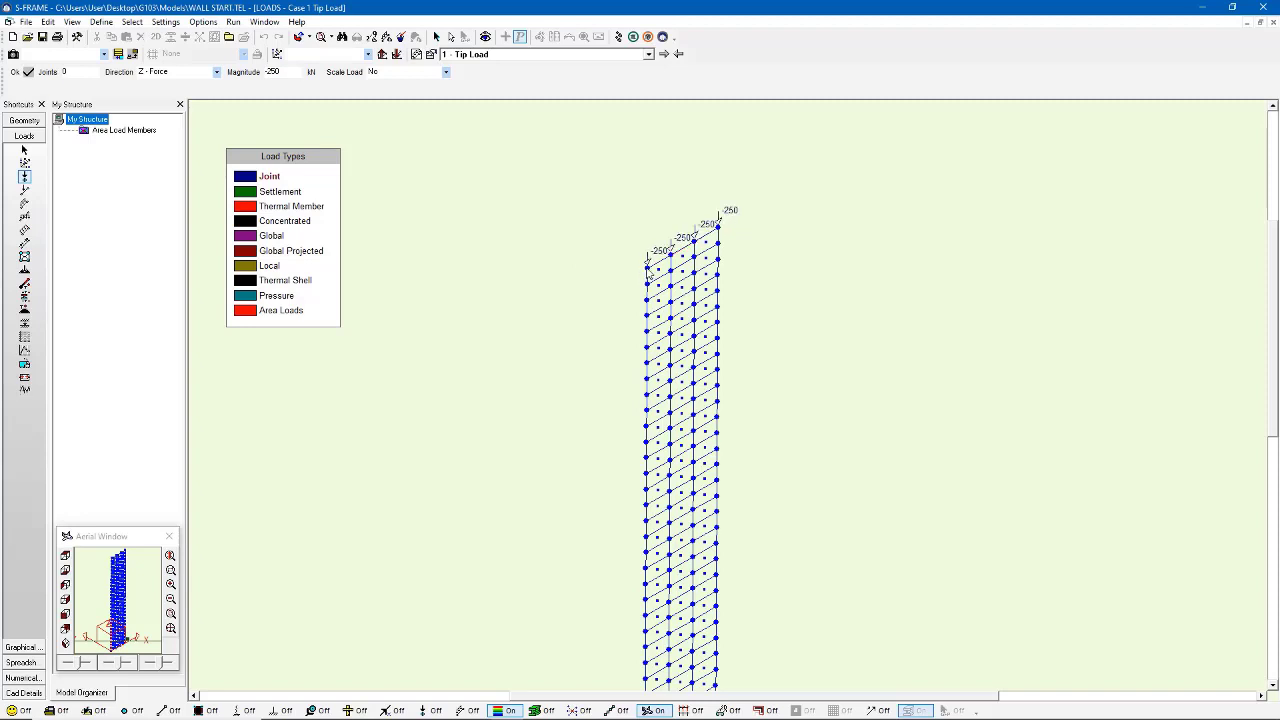
Run a Linear Static analysis, saving the model when prompted
{"action": "left_click", "coordinate": [619, 38]}
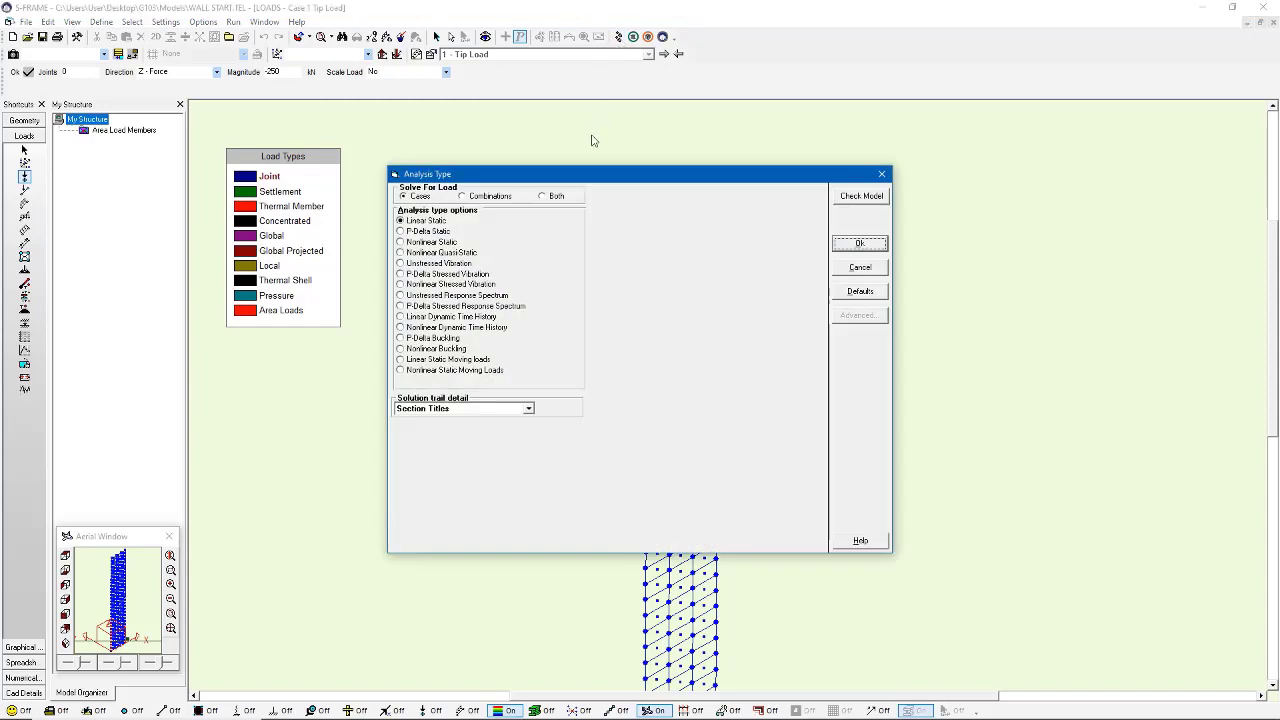
{"action": "left_click", "coordinate": [870, 249]}
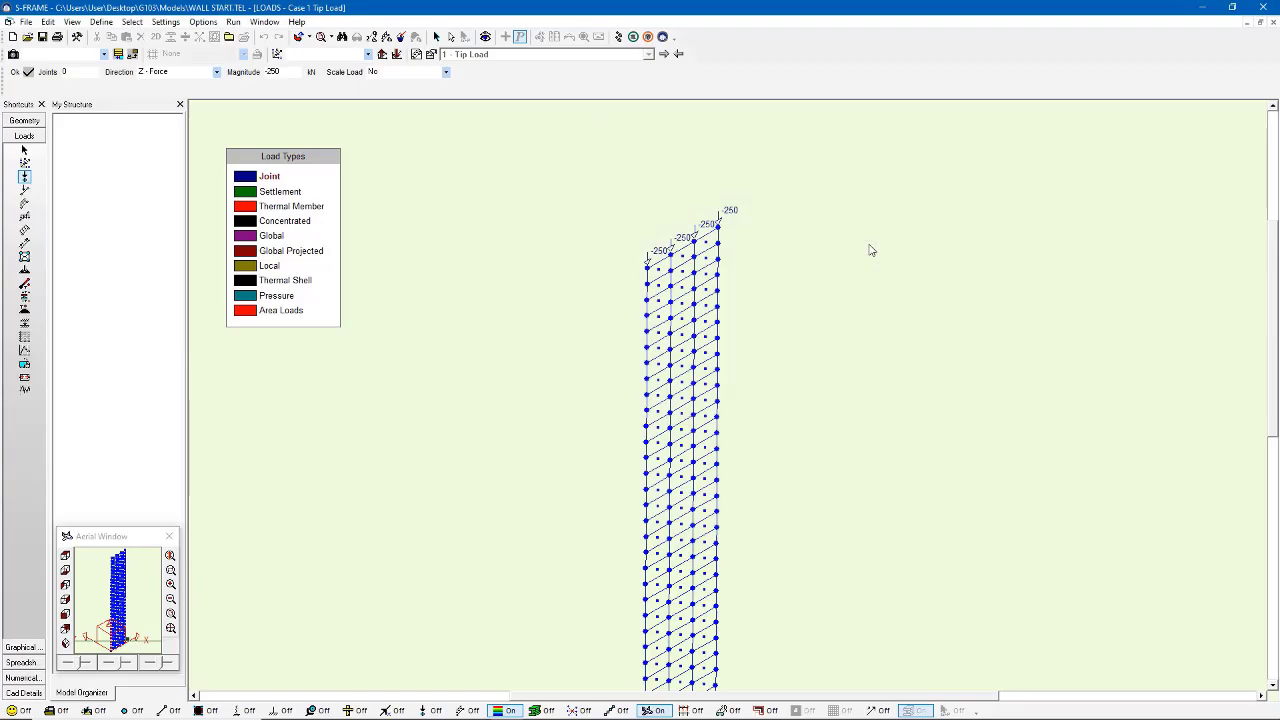
{"action": "key", "text": "Return"}
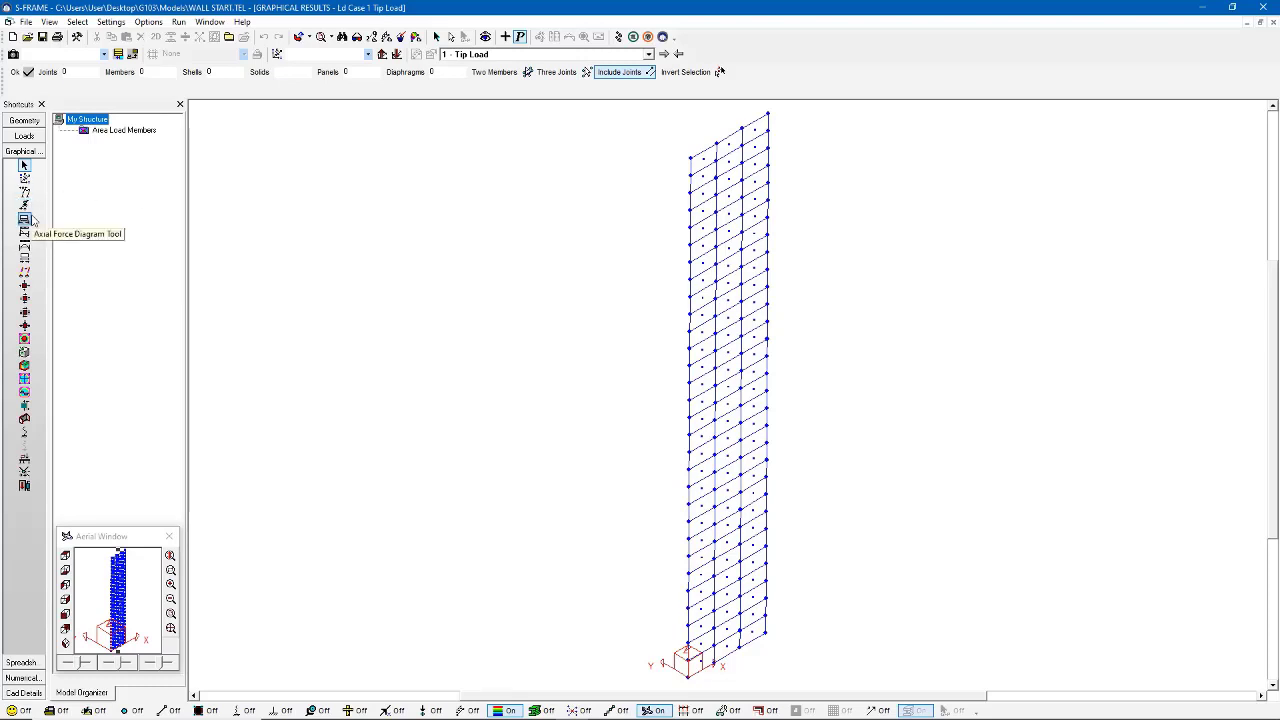
Display the wall's axial, shear, moment and deflection results with value labels hidden
{"action": "left_click", "coordinate": [25, 219]}
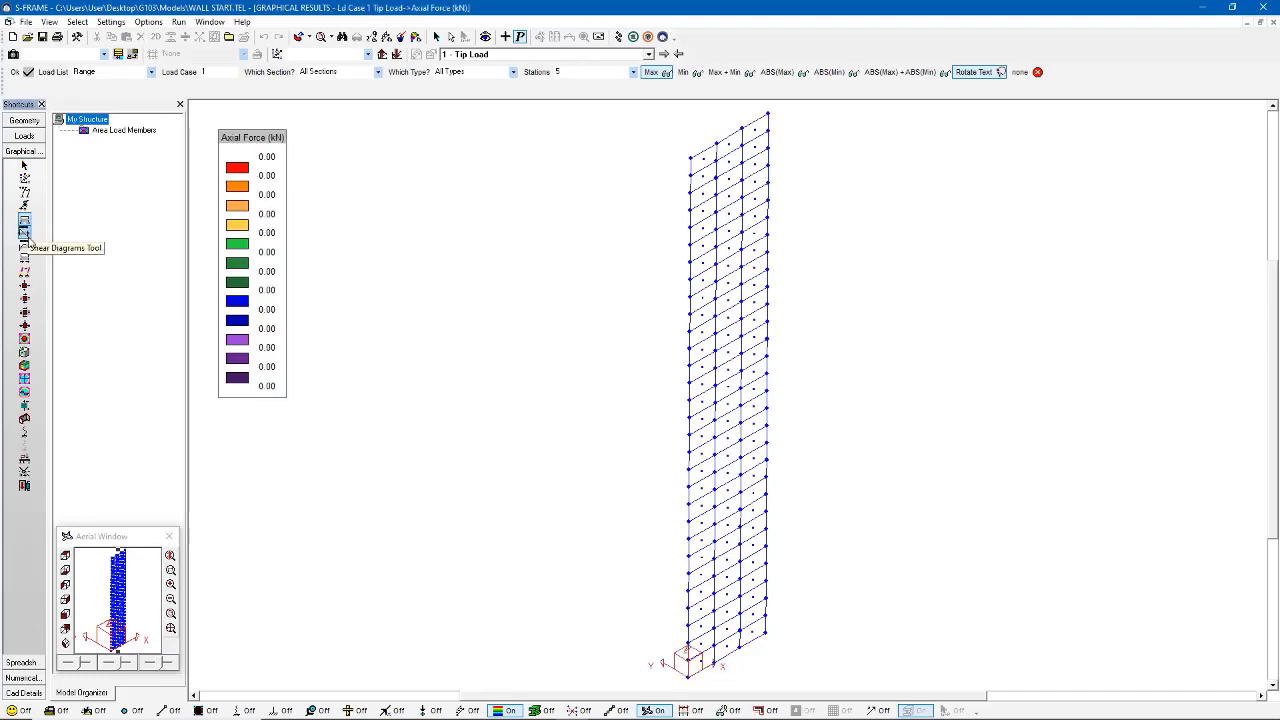
{"action": "left_click", "coordinate": [25, 245]}
{"action": "left_click", "coordinate": [27, 257]}
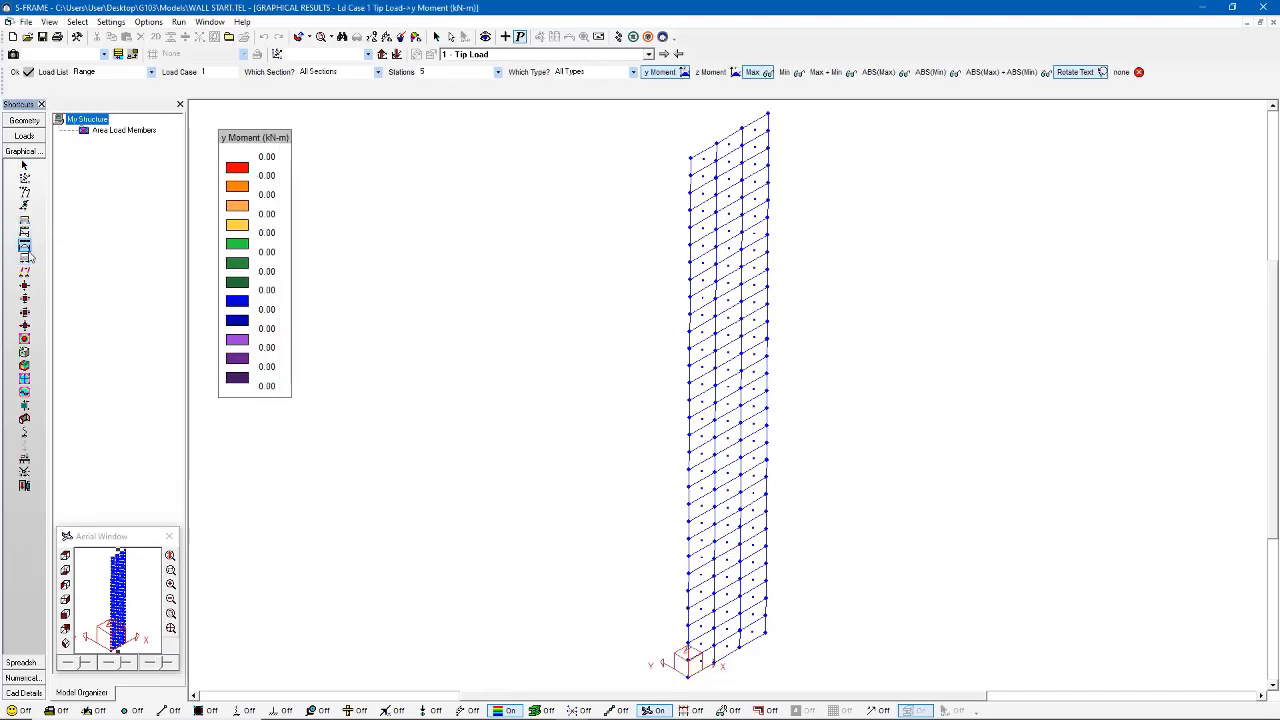
{"action": "left_click", "coordinate": [27, 194]}
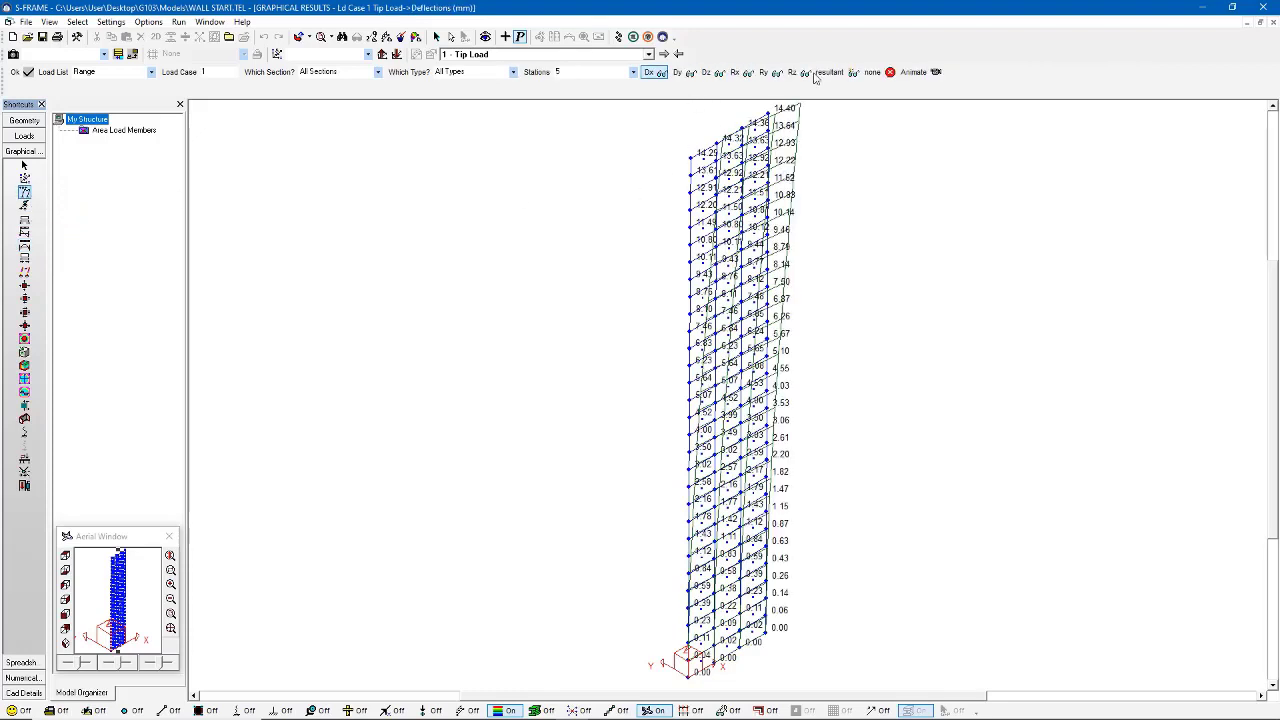
{"action": "left_click", "coordinate": [873, 74]}
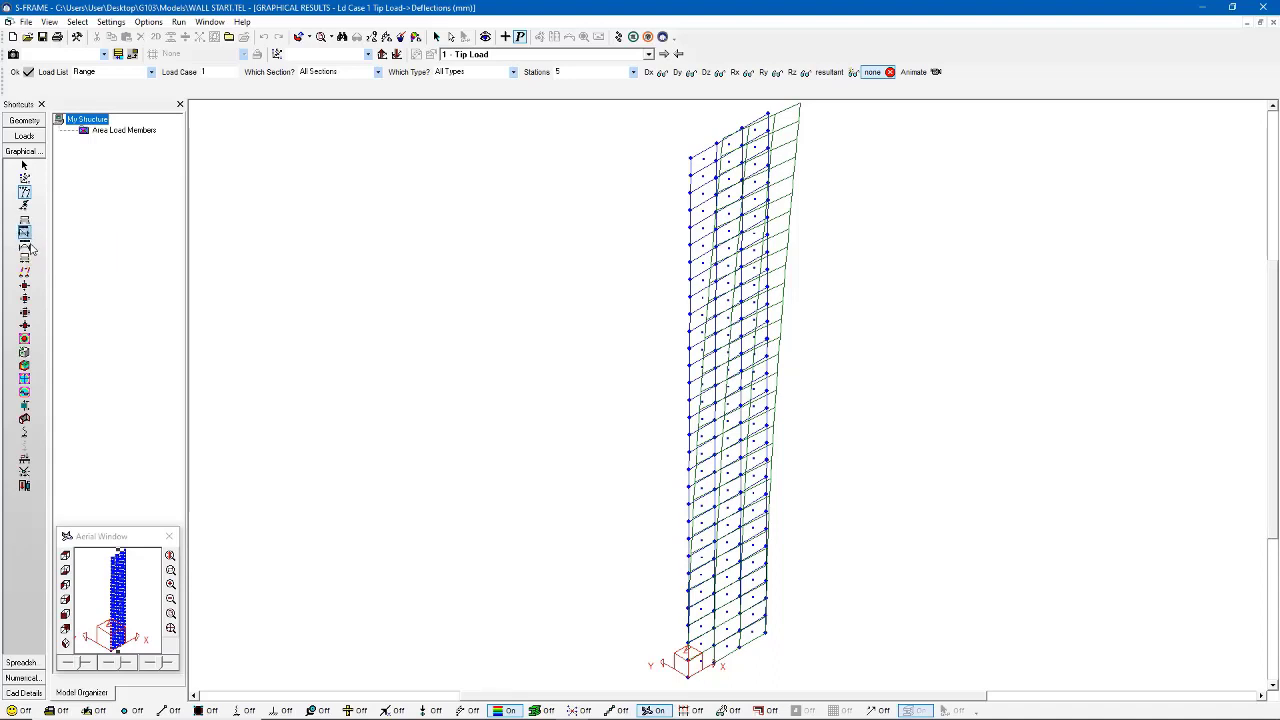
Contour the wall by Global Fx (-56.36 to 44.58 kN/m) and bring up Contour Diagram Factors
{"action": "left_click", "coordinate": [24, 339]}
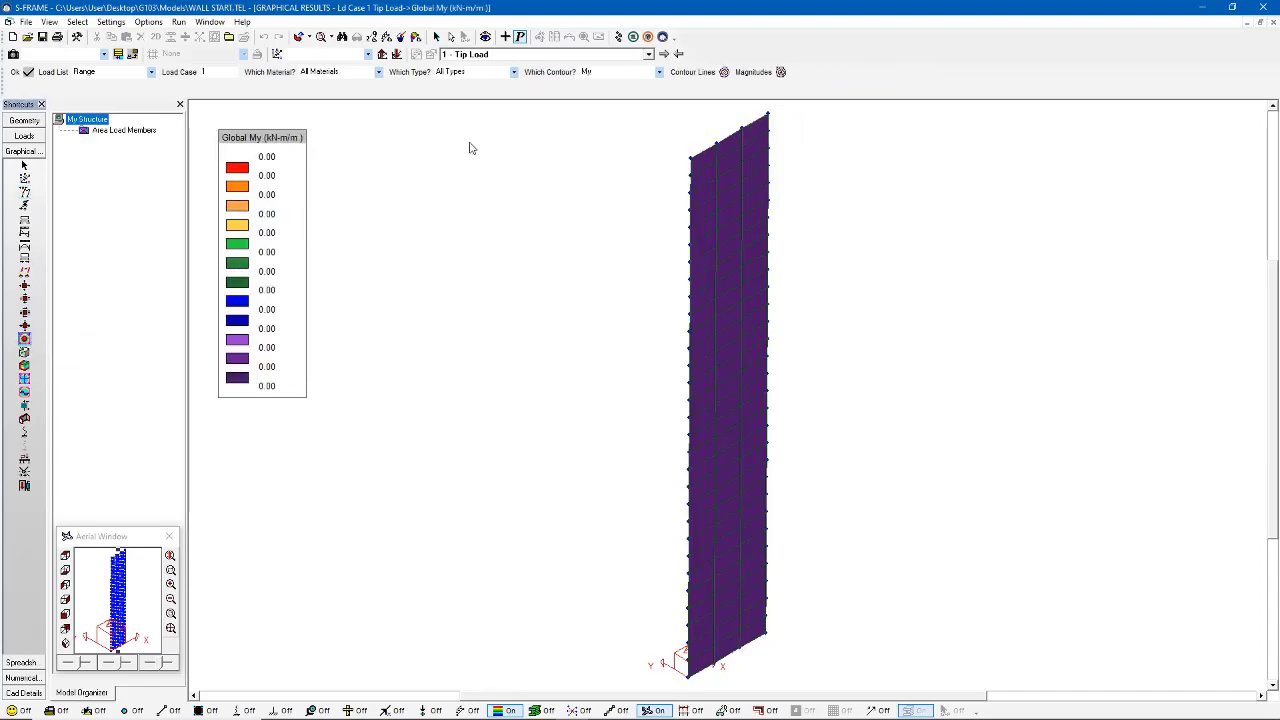
{"action": "left_click", "coordinate": [659, 72]}
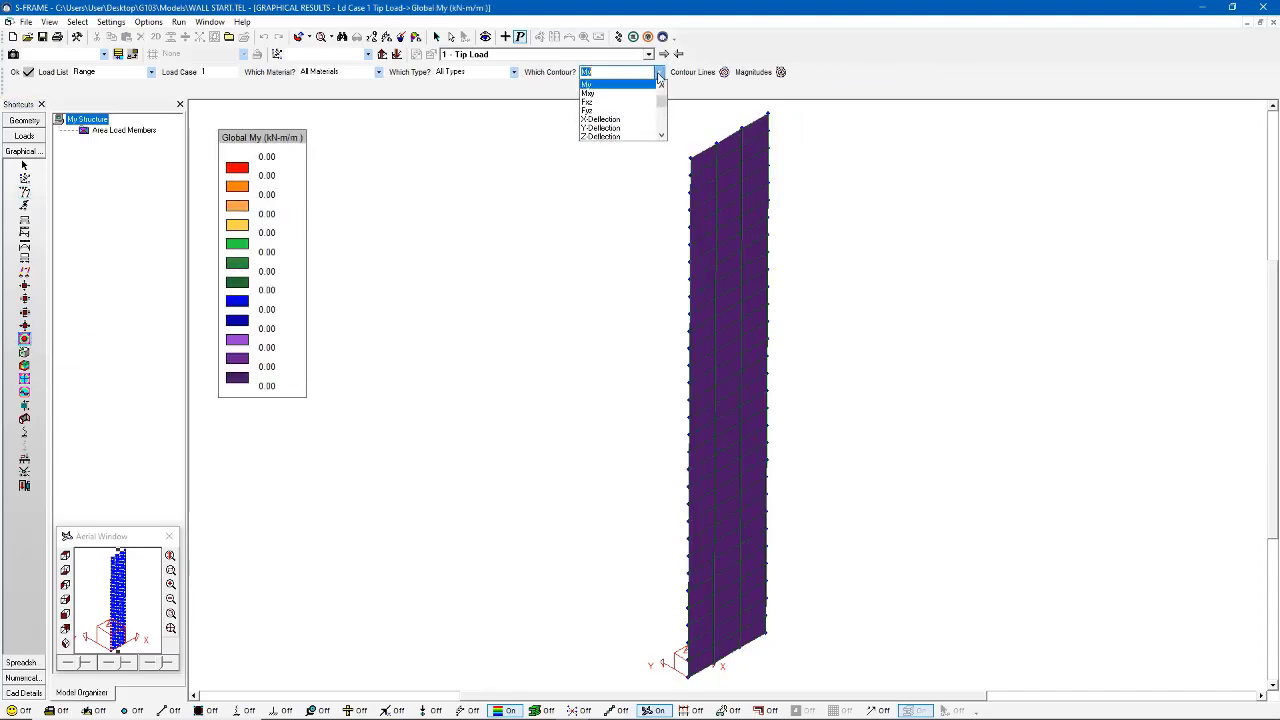
{"action": "left_click", "coordinate": [645, 93]}
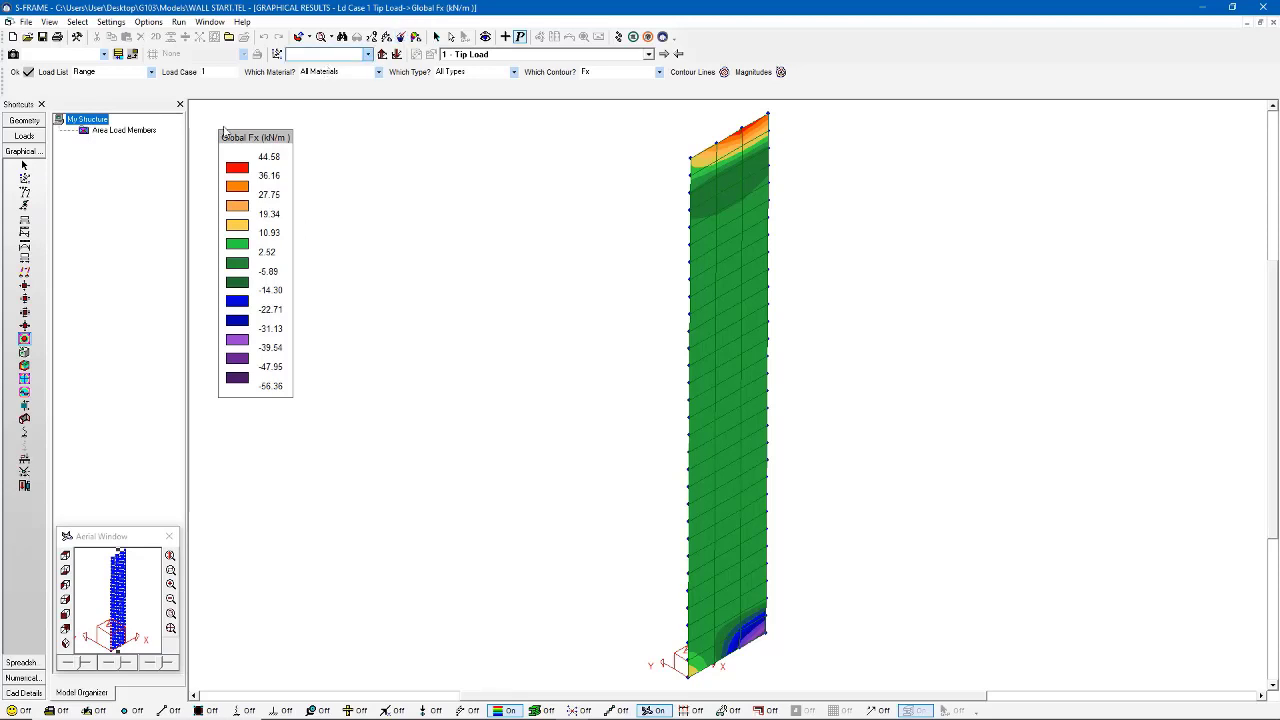
{"action": "left_click", "coordinate": [25, 341]}
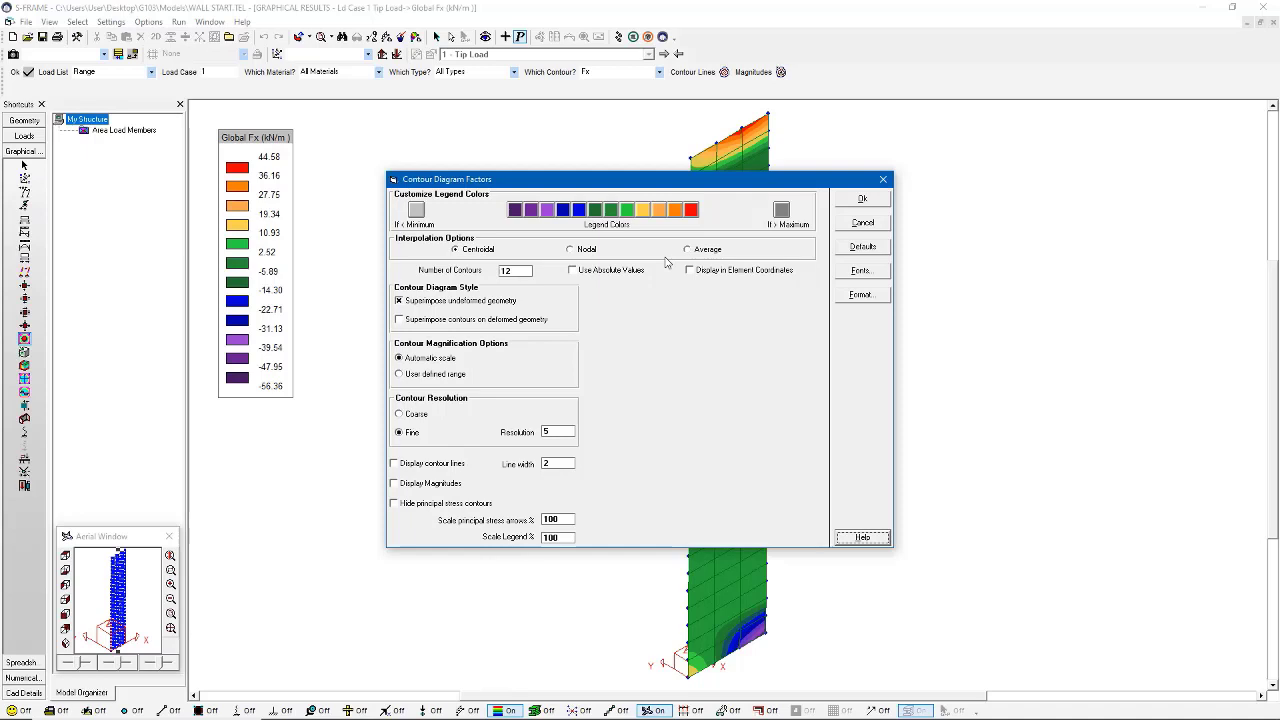
Use Nodal interpolation for the Fx contours, now spanning -110.36 to 92.25 kN/m
{"action": "left_click", "coordinate": [586, 250]}
{"action": "left_click", "coordinate": [869, 201]}
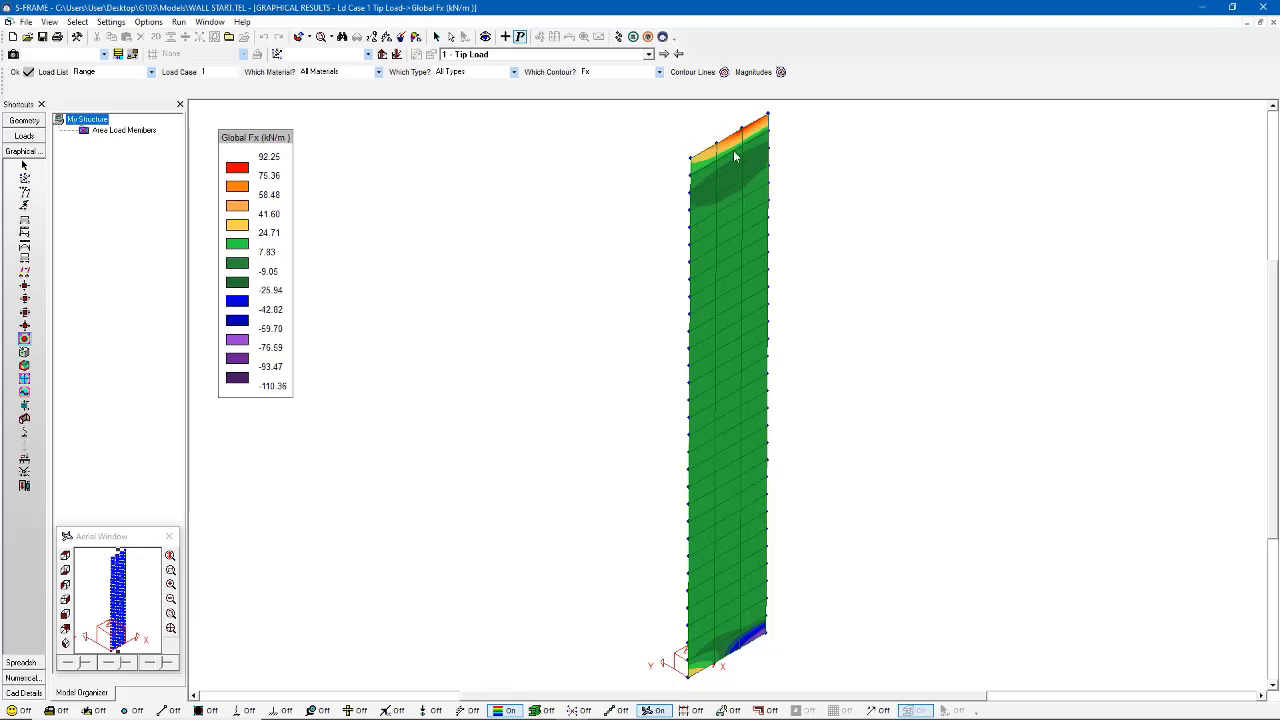
Contour the wall by Global Fy, reading 0.00 kN/m throughout, and reopen Contour Diagram Factors
{"action": "left_click", "coordinate": [659, 72]}
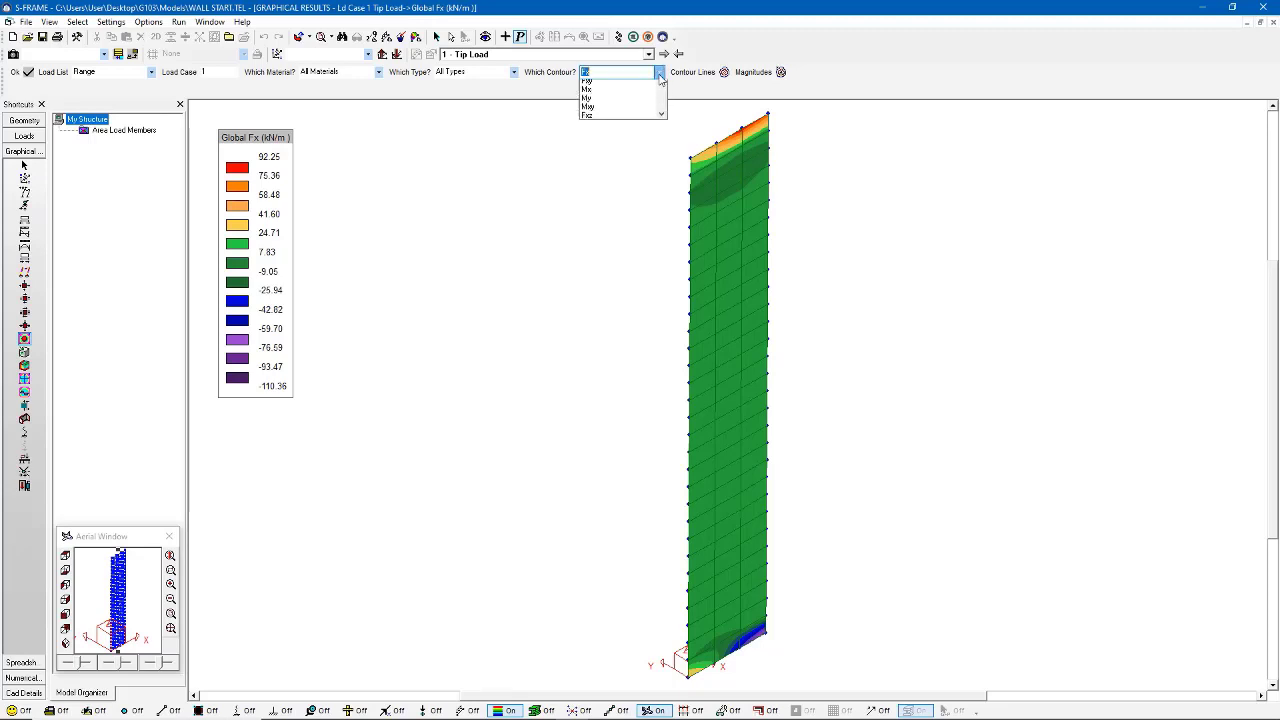
{"action": "left_click", "coordinate": [648, 94]}
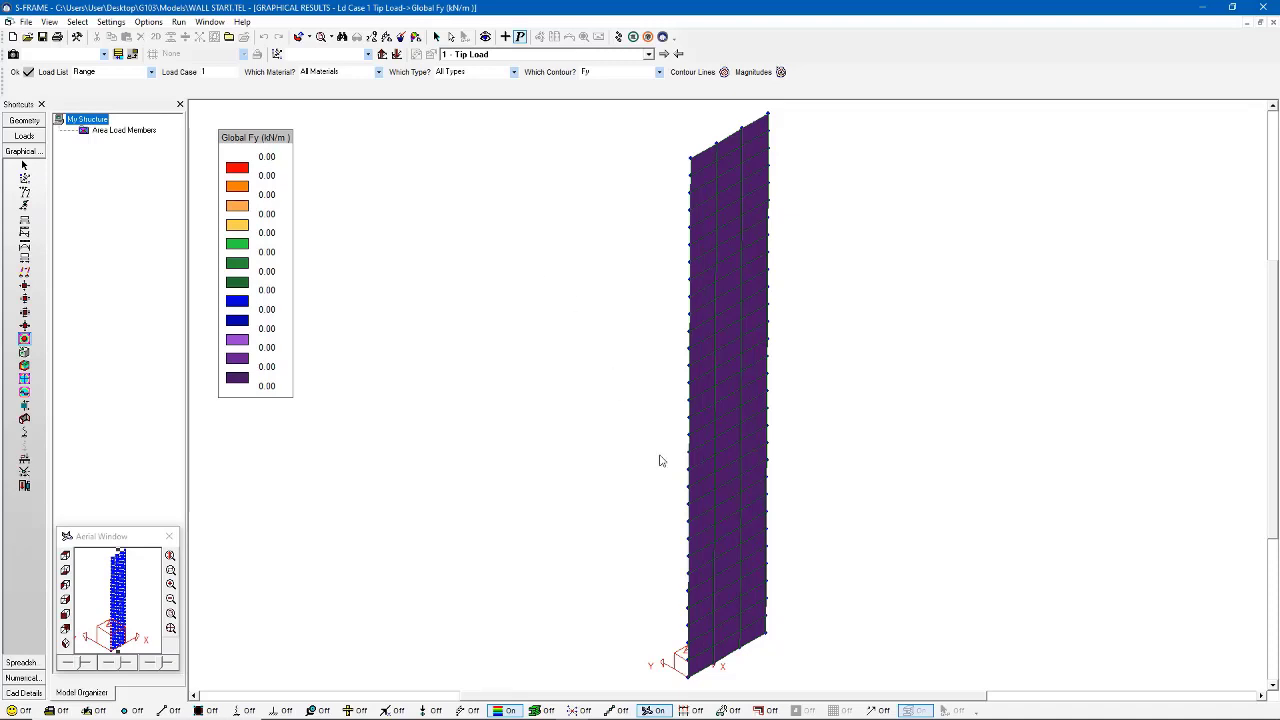
{"action": "middle_click_drag", "start_coordinate": [660, 457], "coordinate": [617, 380]}
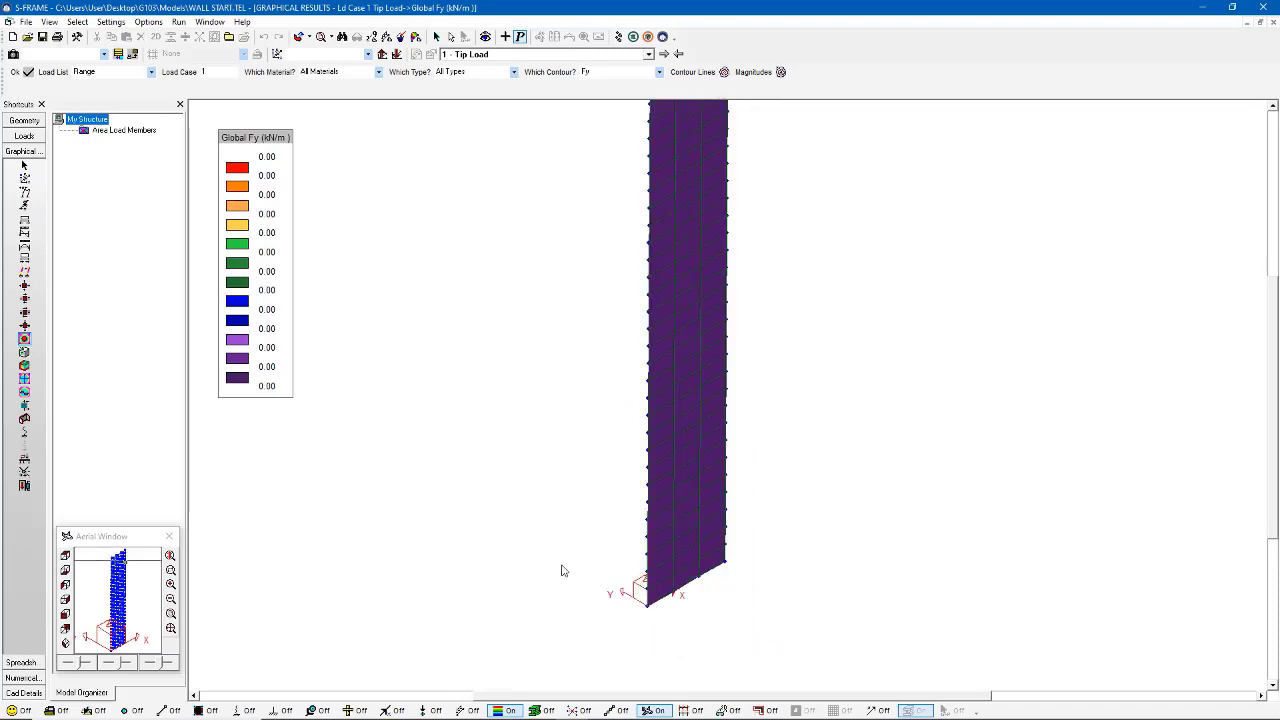
{"action": "scroll", "coordinate": [612, 605], "scroll_direction": "down", "scroll_amount": 1}
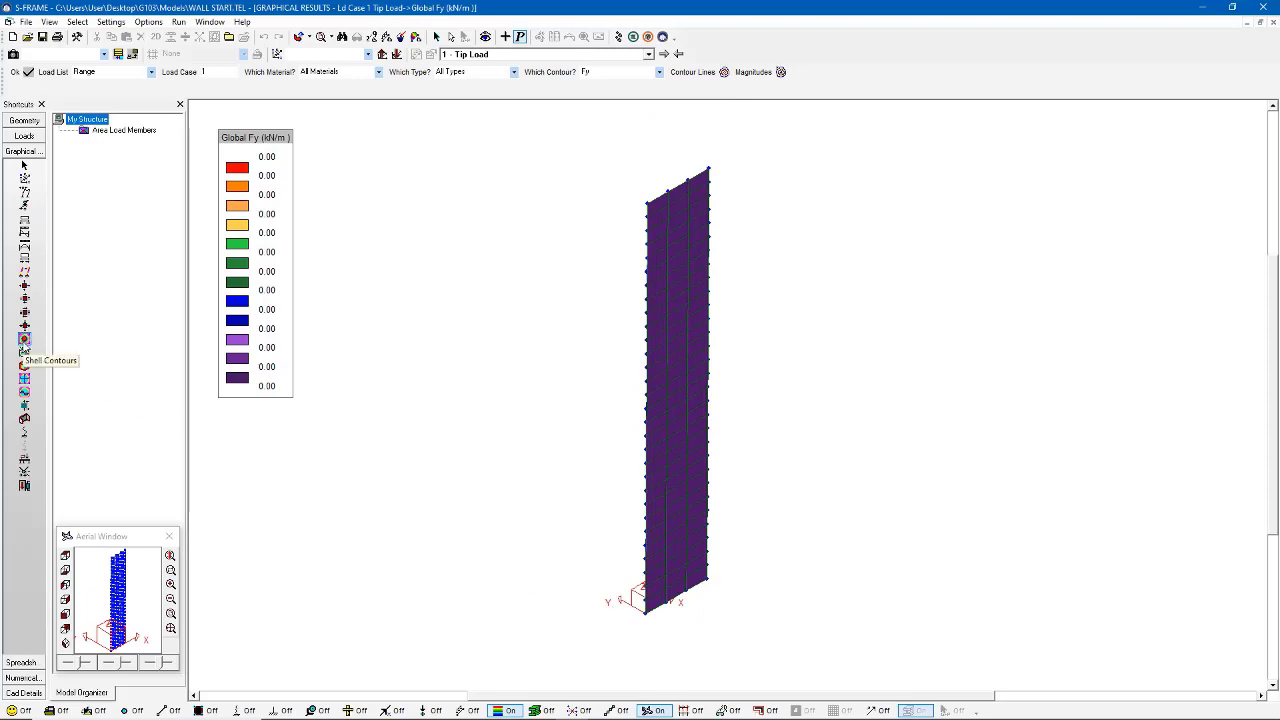
{"action": "left_click", "coordinate": [23, 343]}
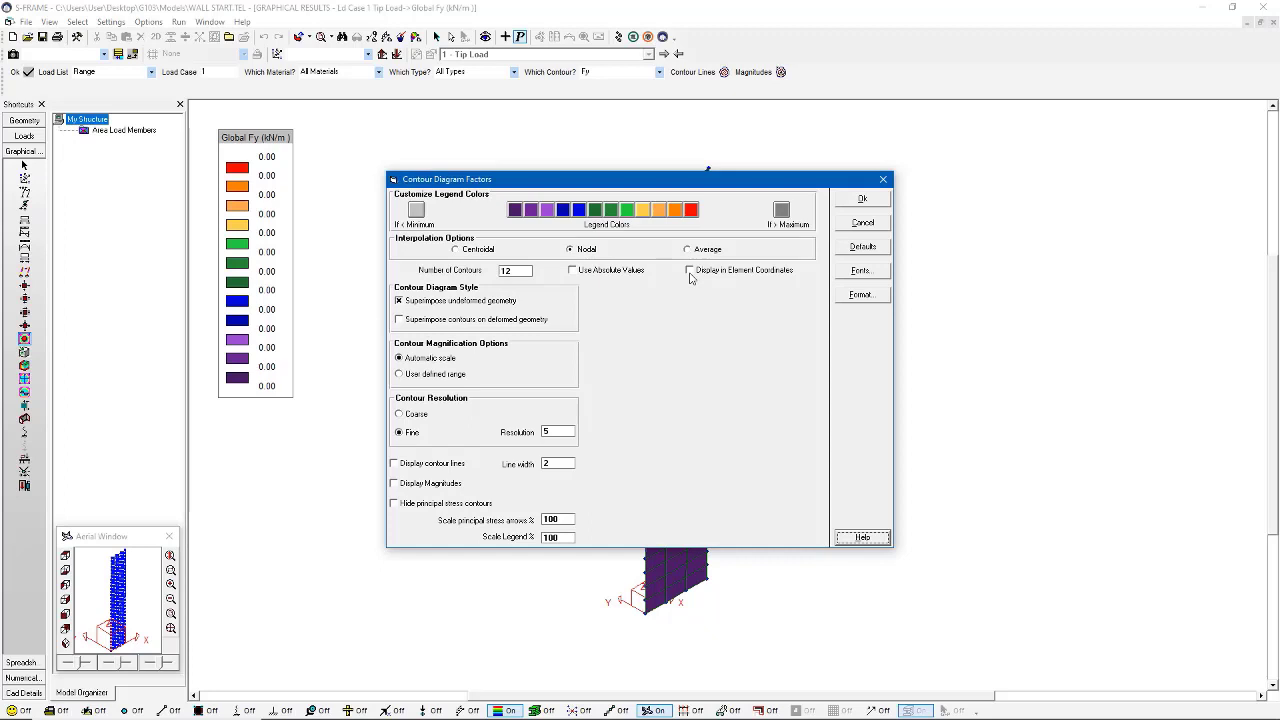
Display the Fy contours in element coordinates, now spanning -766.34 to 405.62 kN/m
{"action": "left_click", "coordinate": [690, 273]}
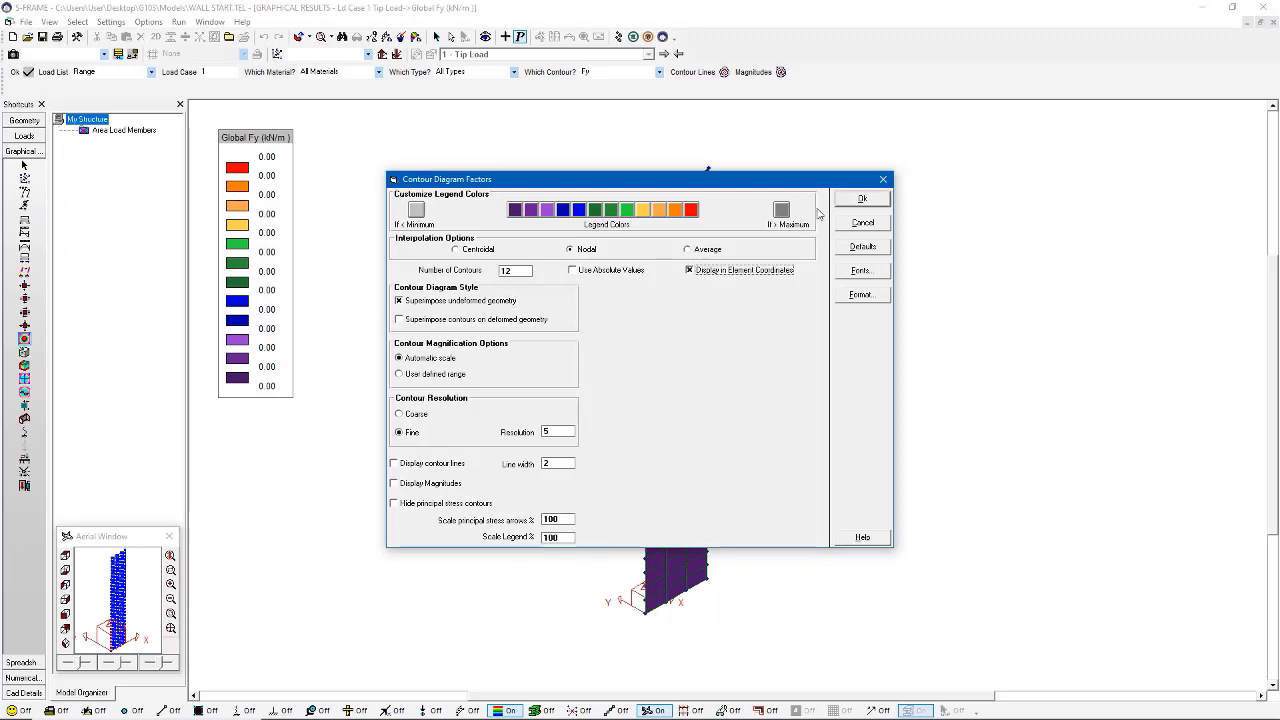
{"action": "left_click", "coordinate": [851, 203]}
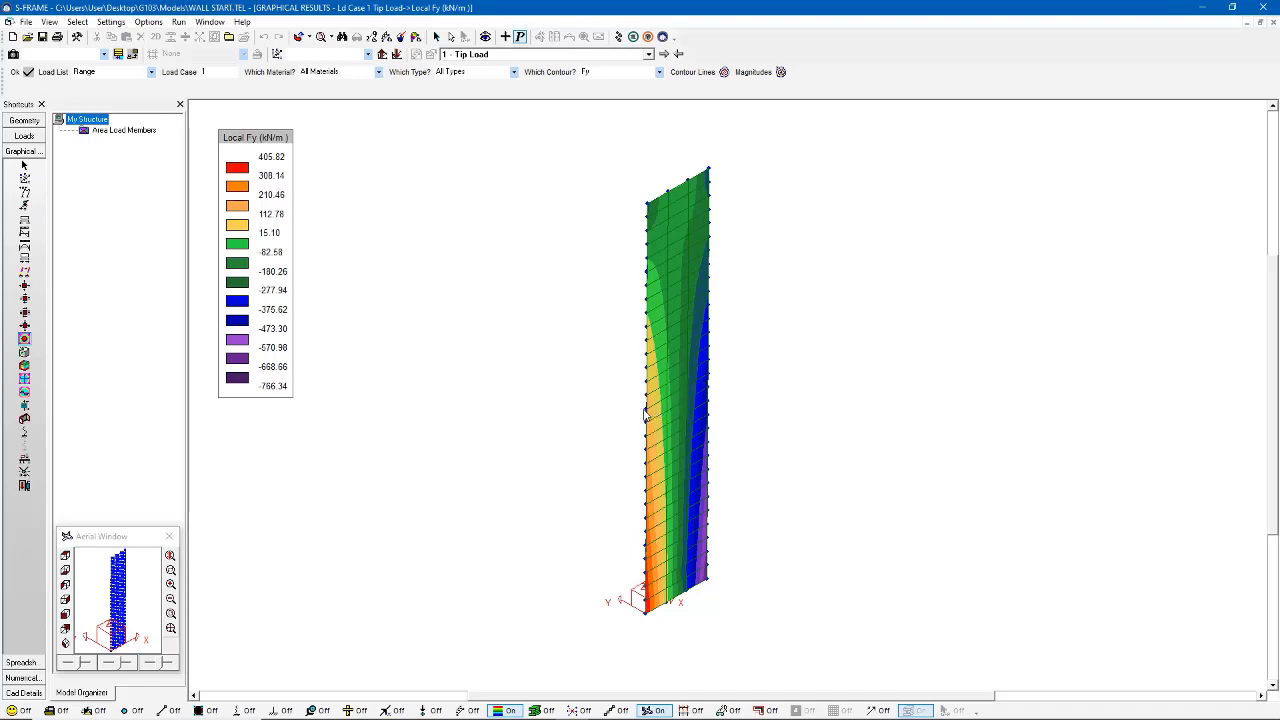
{"action": "left_click", "coordinate": [645, 410]}
{"action": "left_click", "coordinate": [710, 378]}
{"action": "key", "text": "Escape"}
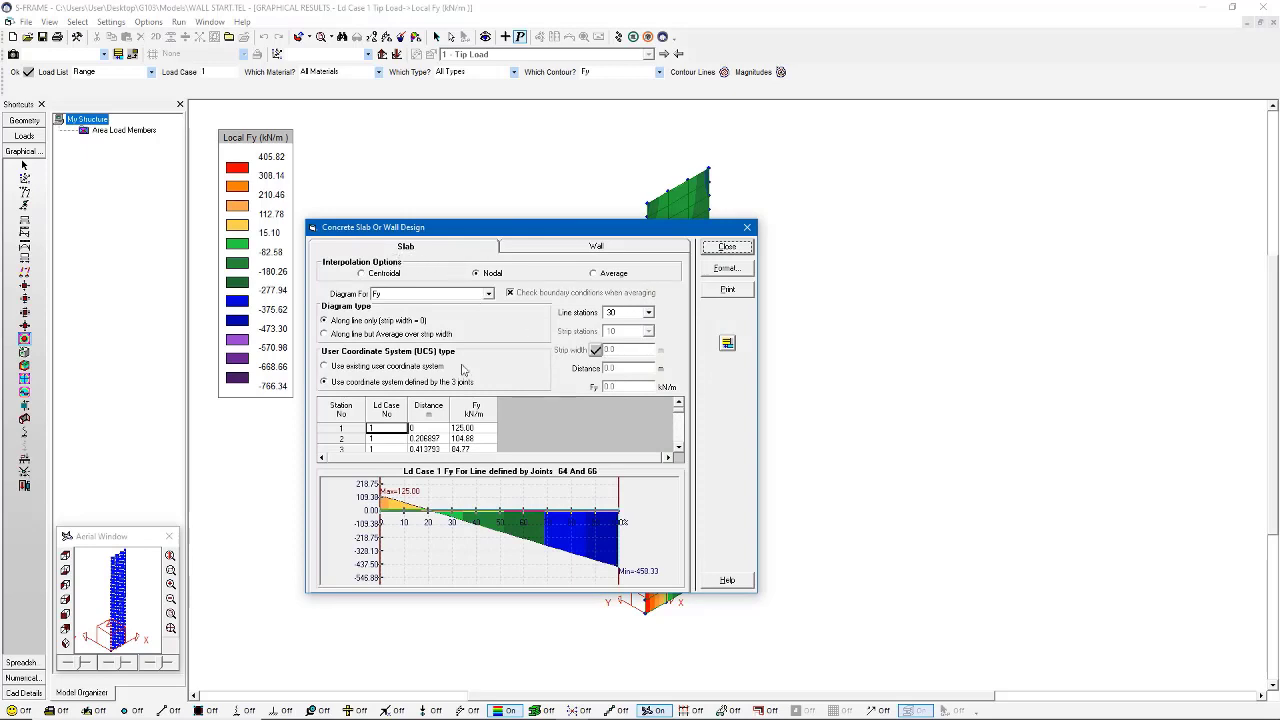
{"action": "left_click", "coordinate": [568, 248]}
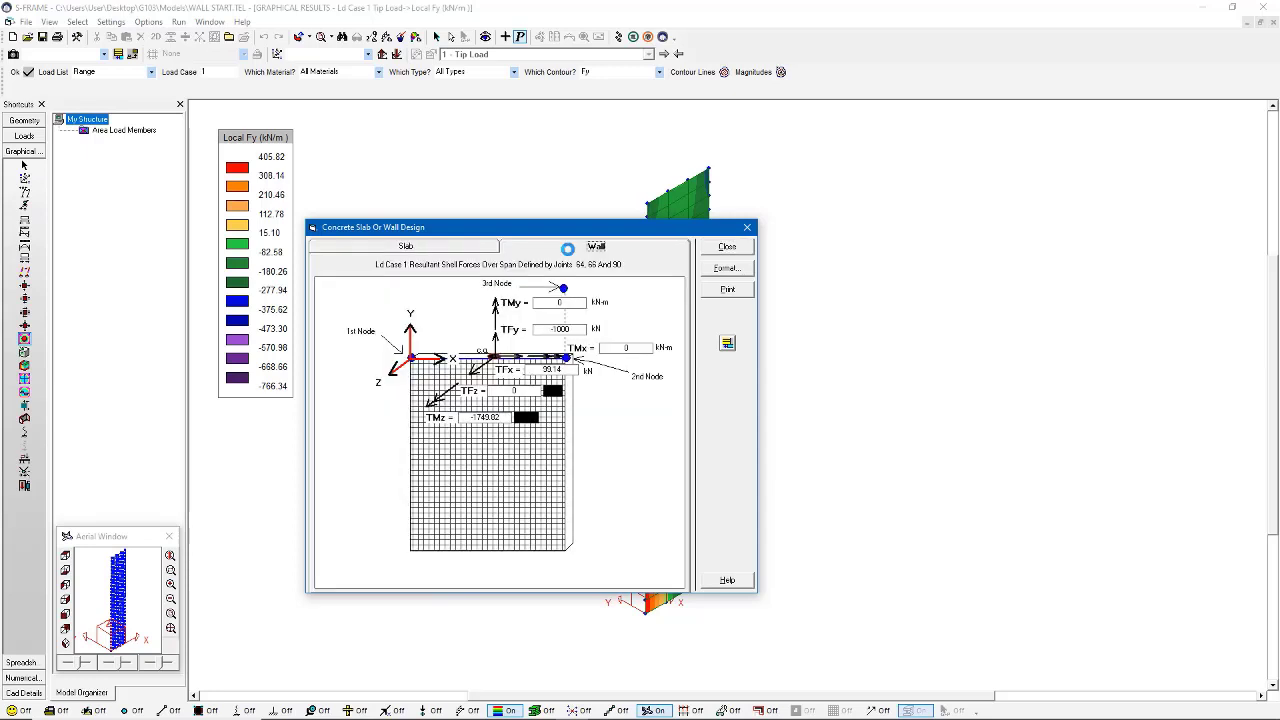
{"action": "left_click", "coordinate": [747, 228]}
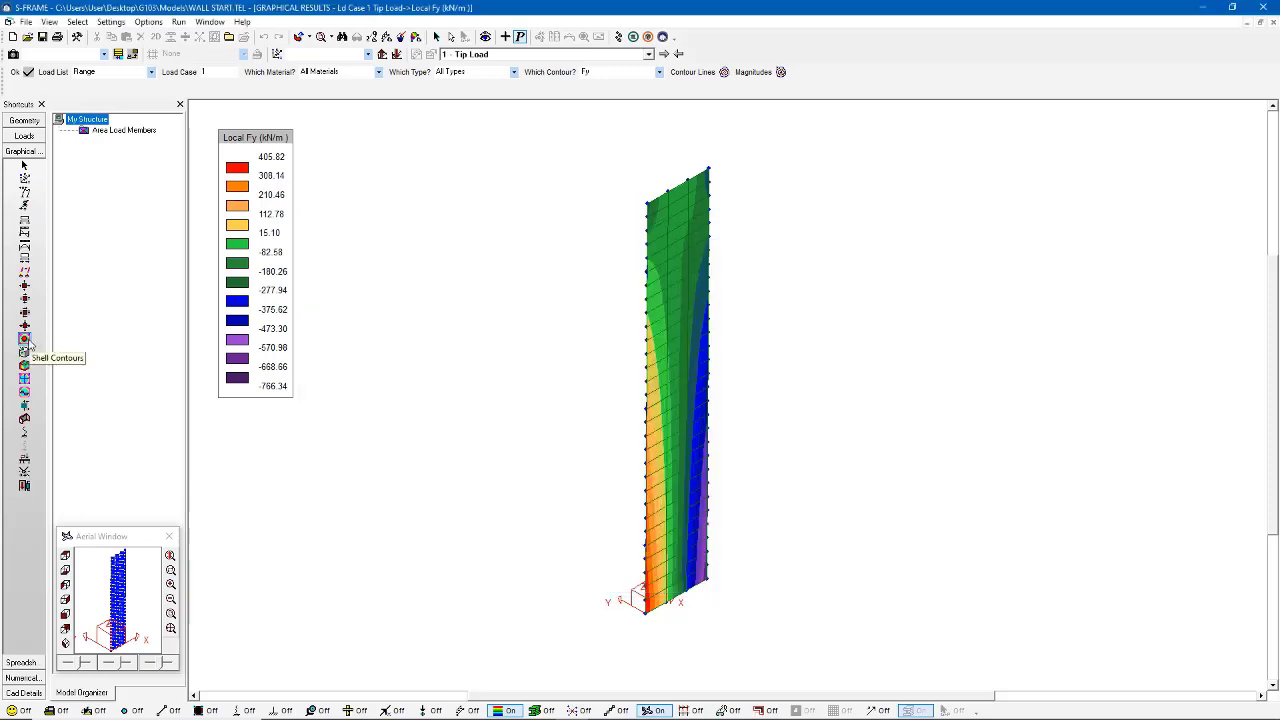
Turn off Display in Element Coordinates so Global Fy reads 0.00 kN/m everywhere
{"action": "left_click", "coordinate": [25, 340]}
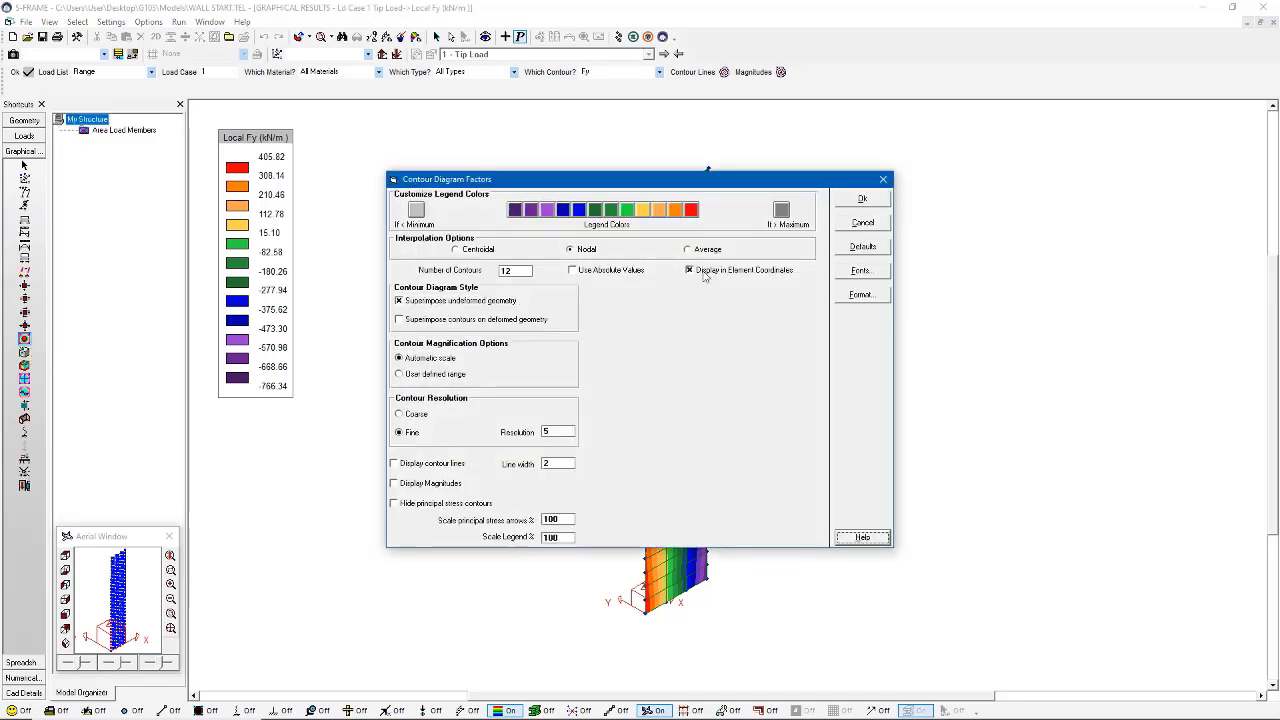
{"action": "left_click", "coordinate": [705, 276]}
{"action": "left_click", "coordinate": [863, 199]}
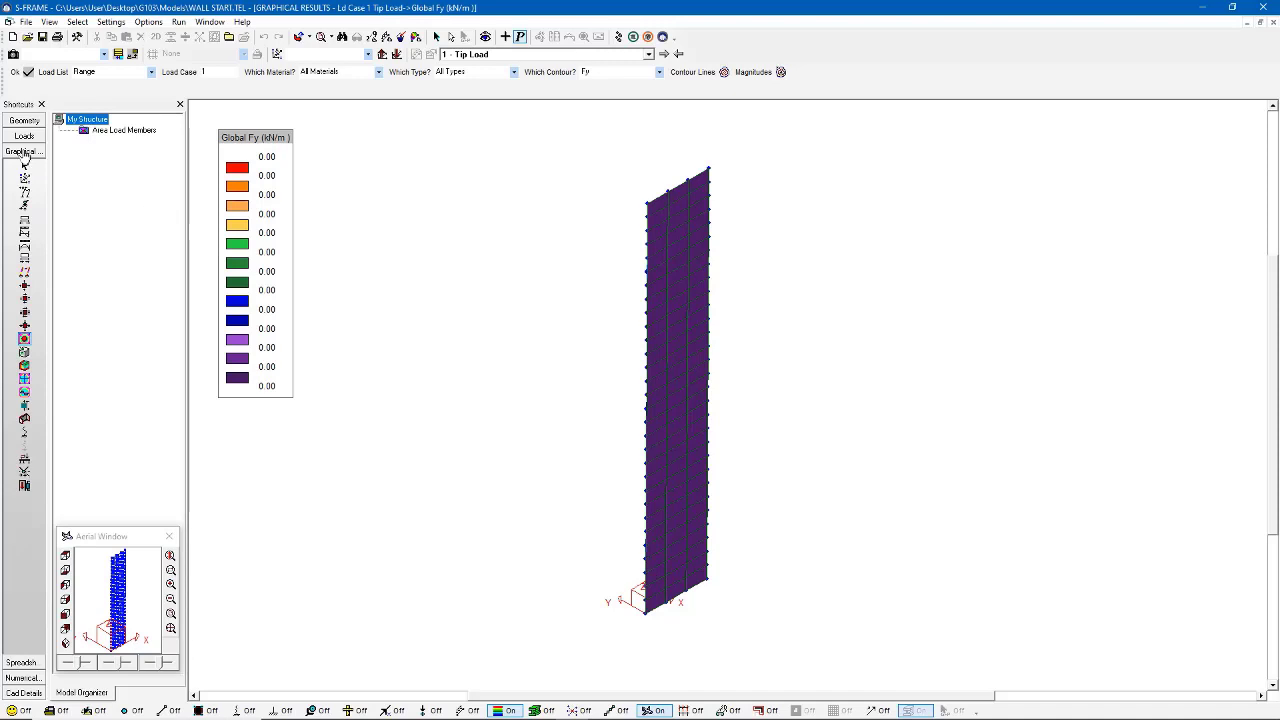
Back in Geometry, display the local y' axes of the wall's rectangular shell elements
{"action": "left_click", "coordinate": [25, 124]}
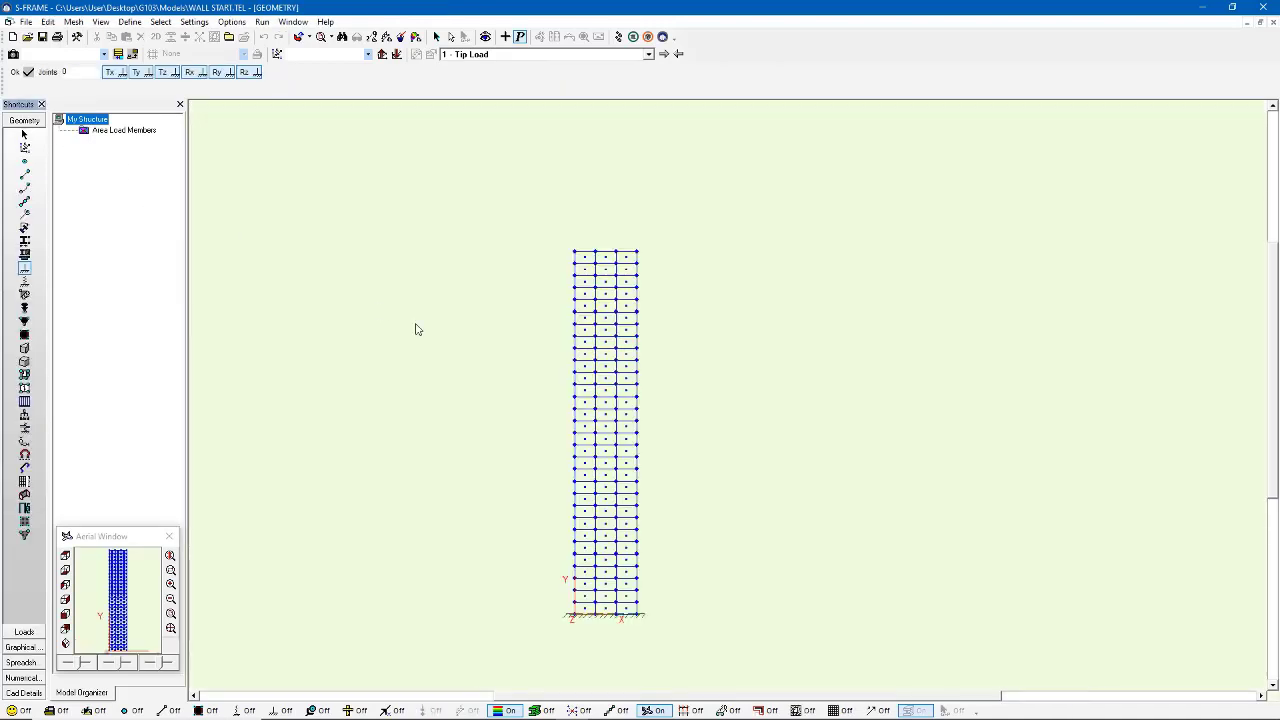
{"action": "scroll", "coordinate": [520, 477], "scroll_direction": "up", "scroll_amount": 2}
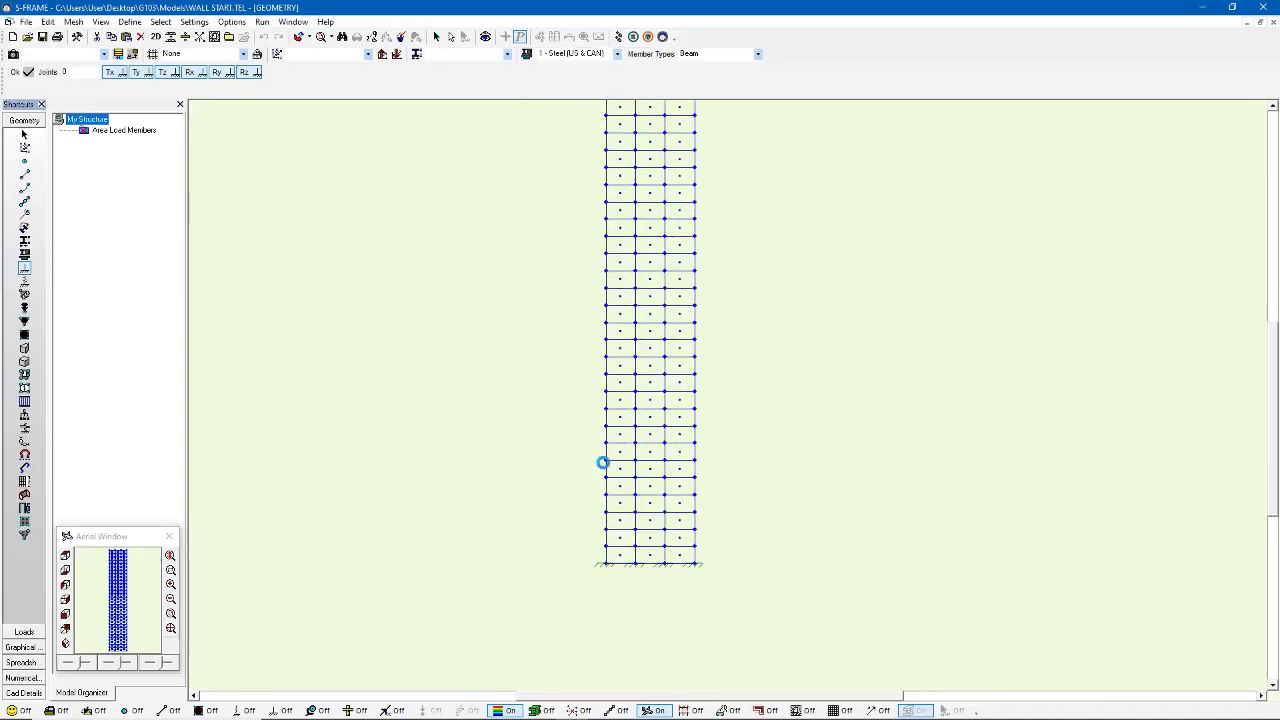
{"action": "left_click", "coordinate": [25, 334]}
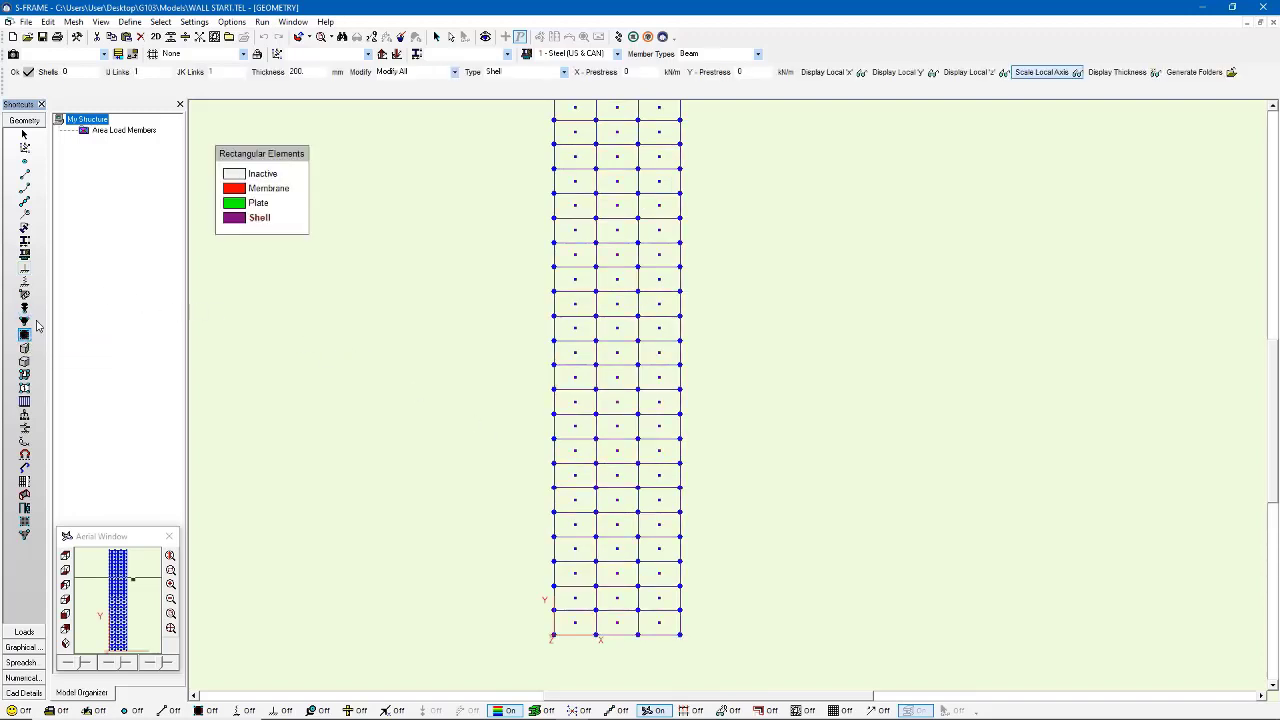
{"action": "left_click", "coordinate": [907, 76]}
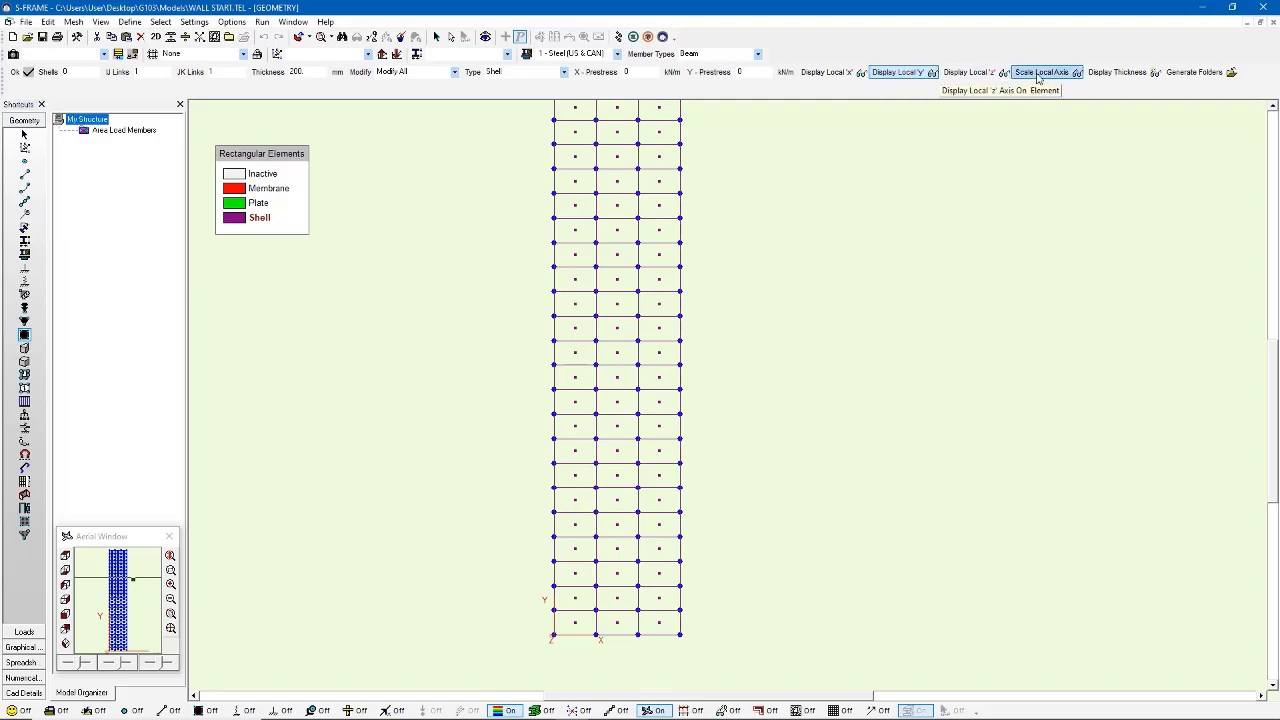
Also show the elements' local x' axes, using the 1 - Global System coordinates
{"action": "middle_click_drag", "start_coordinate": [625, 425], "coordinate": [486, 521]}
{"action": "left_click", "coordinate": [66, 643]}
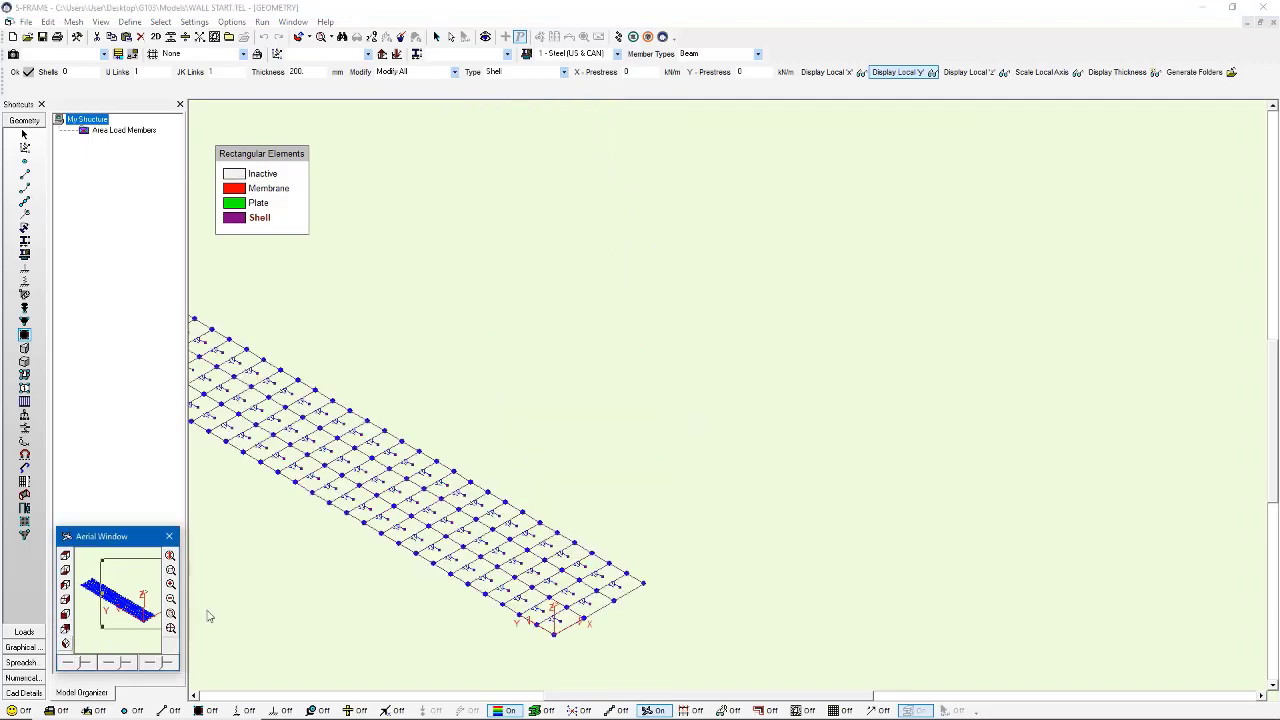
{"action": "scroll", "coordinate": [627, 429], "scroll_direction": "up", "scroll_amount": 5}
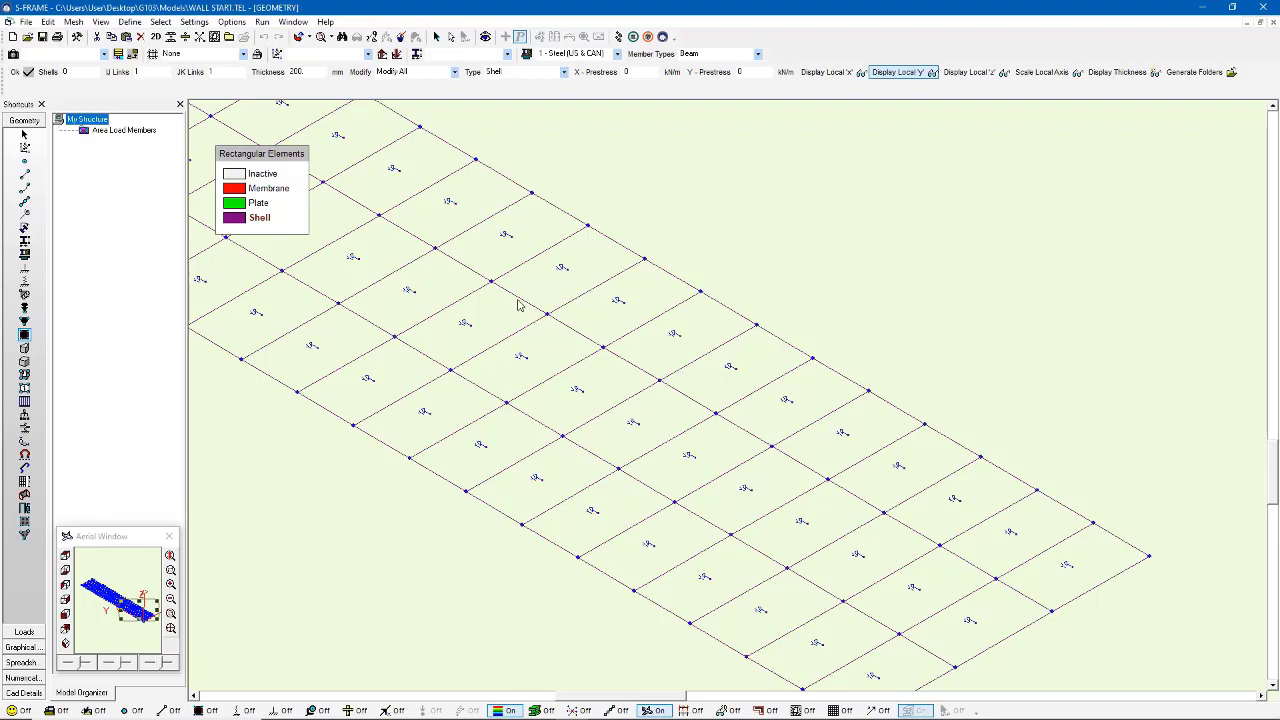
{"action": "left_click", "coordinate": [840, 75]}
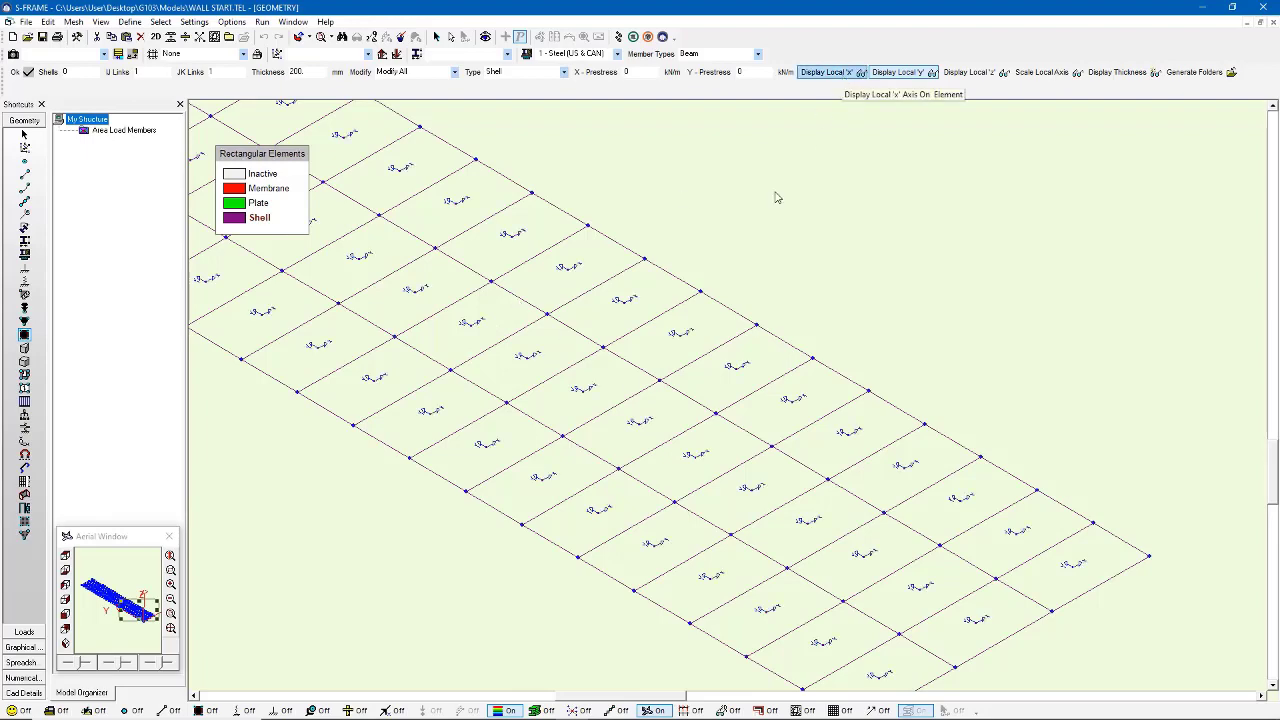
{"action": "scroll", "coordinate": [672, 374], "scroll_direction": "down", "scroll_amount": 1}
{"action": "scroll", "coordinate": [672, 374], "scroll_direction": "down", "scroll_amount": 2}
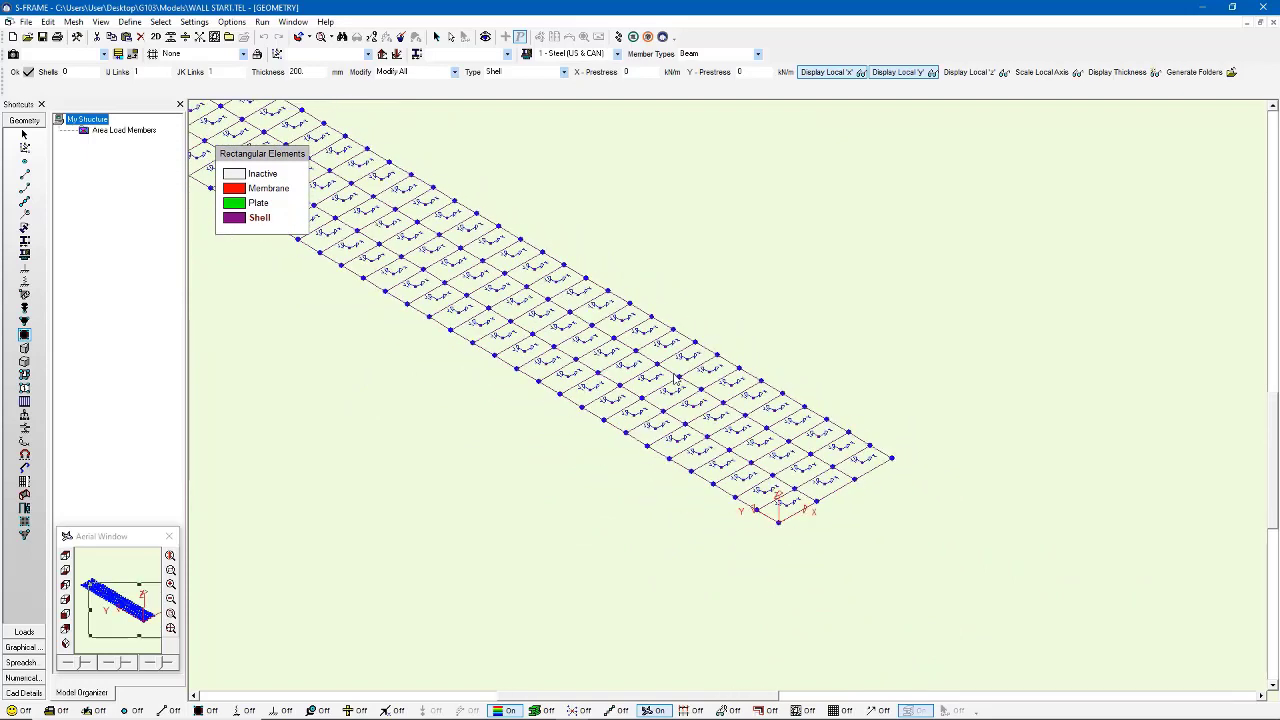
{"action": "middle_click_drag", "start_coordinate": [600, 356], "coordinate": [655, 411]}
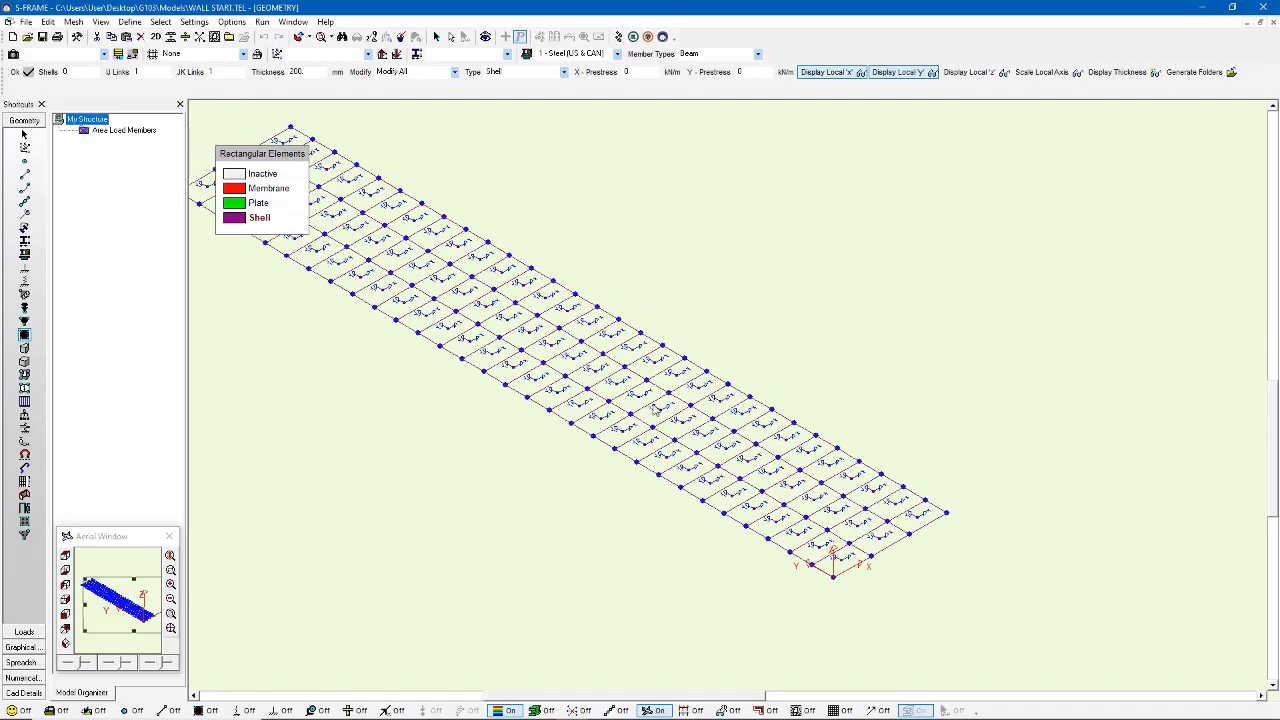
{"action": "left_click", "coordinate": [368, 54]}
{"action": "left_click", "coordinate": [363, 67]}
{"action": "left_click", "coordinate": [69, 645]}
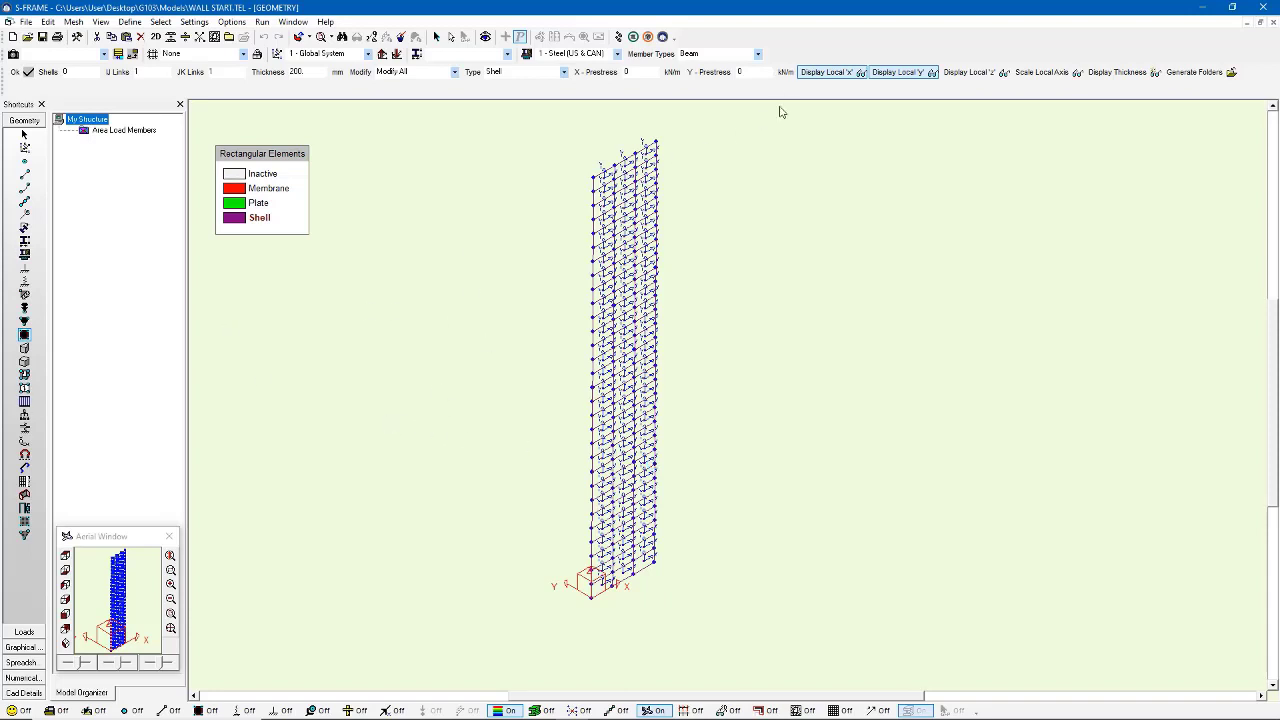
Hide the element axis markers and make Wall Integration Line the current member type
{"action": "left_click", "coordinate": [825, 74]}
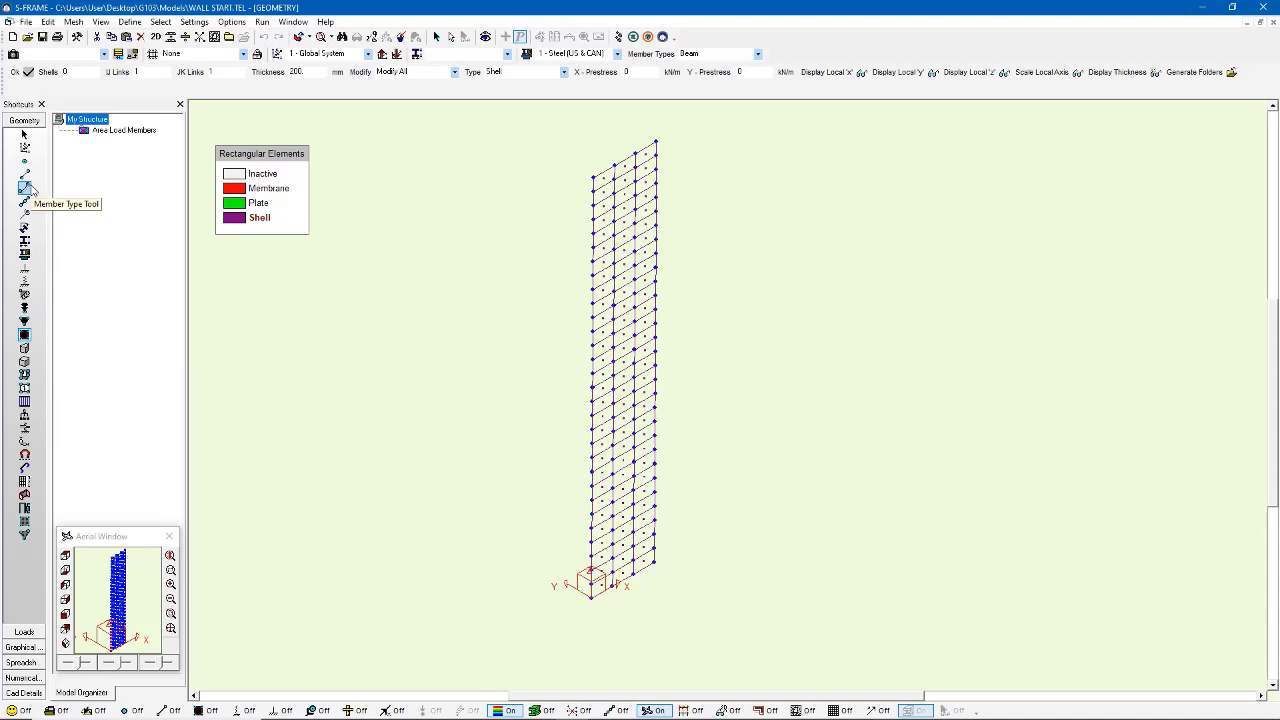
{"action": "left_click", "coordinate": [26, 188]}
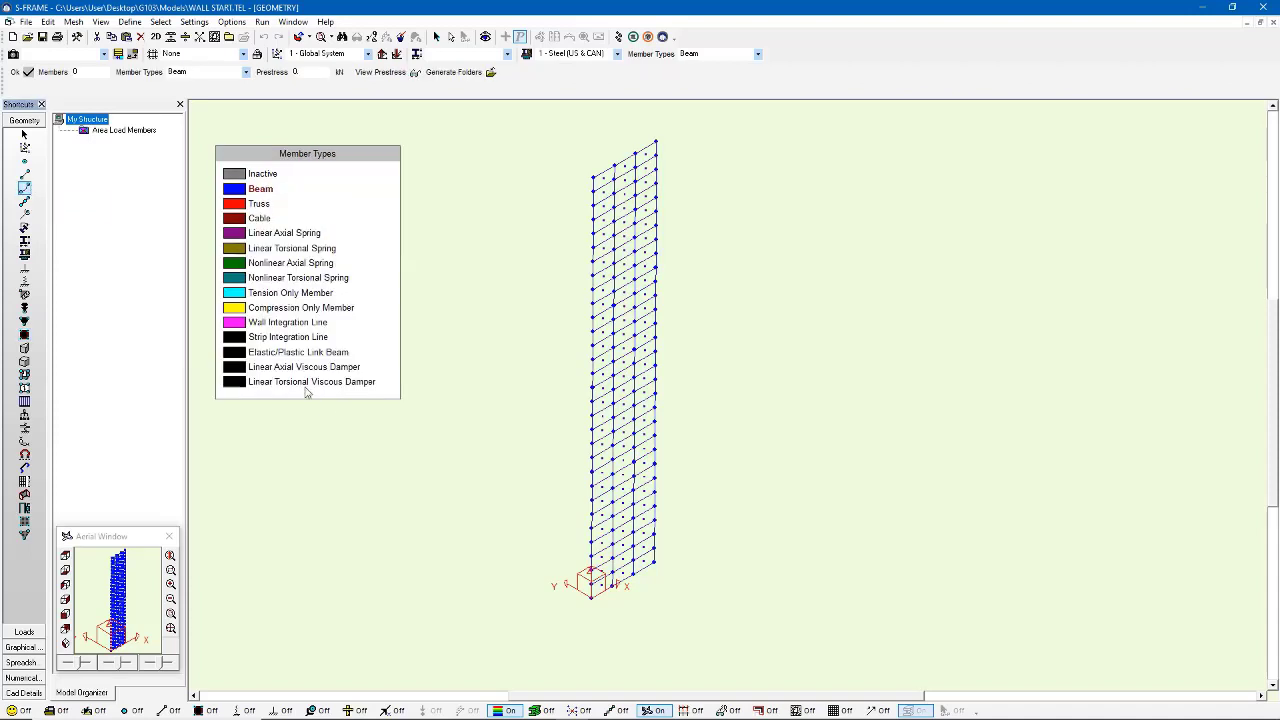
{"action": "left_click", "coordinate": [241, 326]}
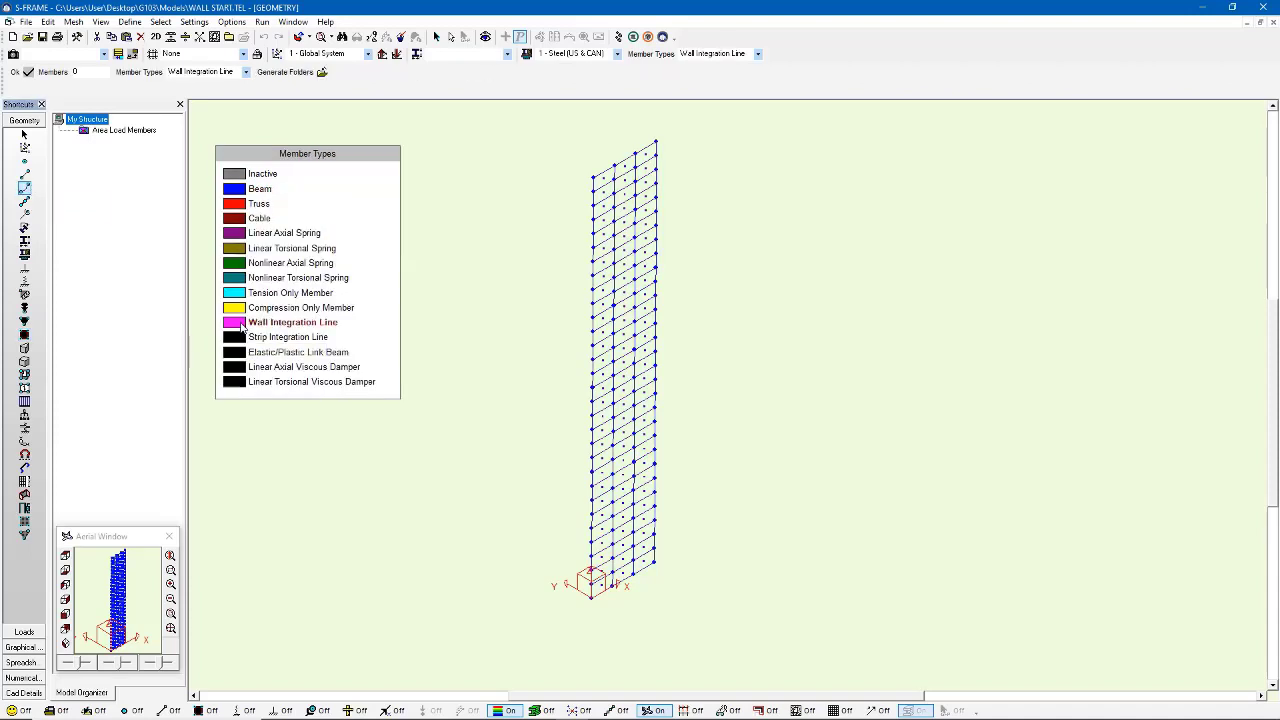
Draw the integration line between two joints across the wall's mid-height, with panels shown shrunk
{"action": "left_click", "coordinate": [27, 178]}
{"action": "scroll", "coordinate": [507, 411], "scroll_direction": "up", "scroll_amount": 5}
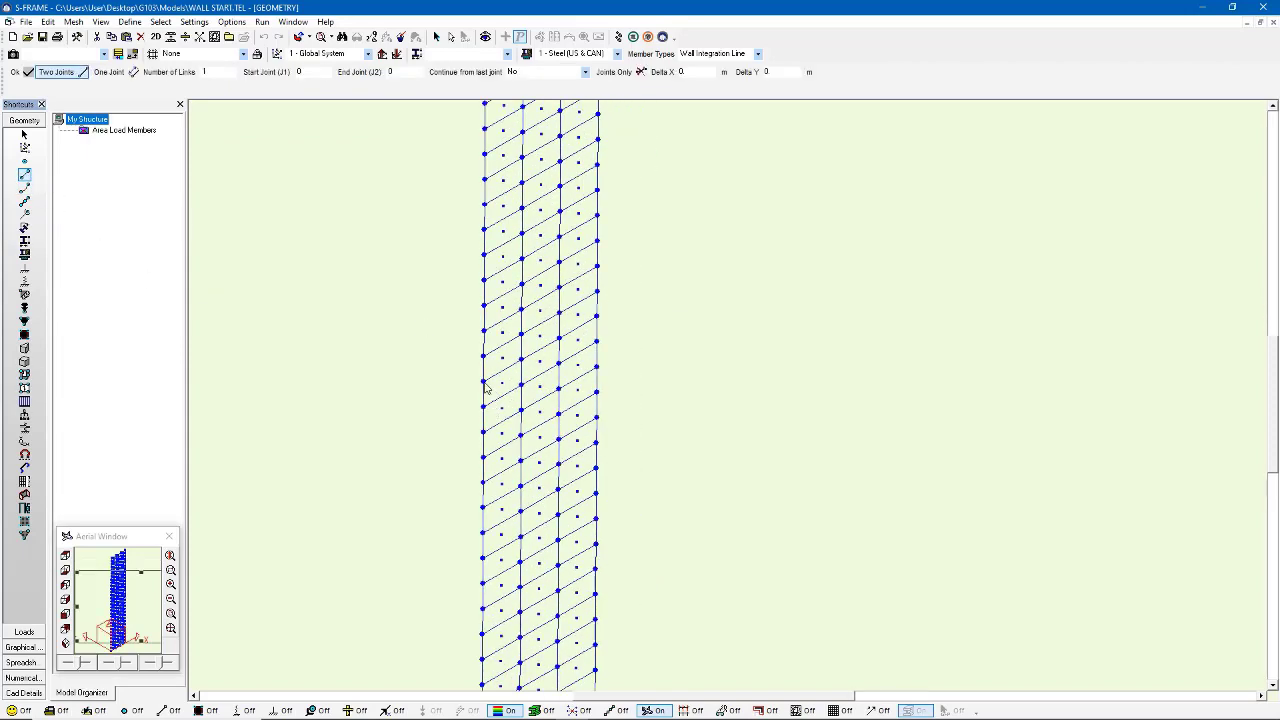
{"action": "left_click", "coordinate": [484, 382]}
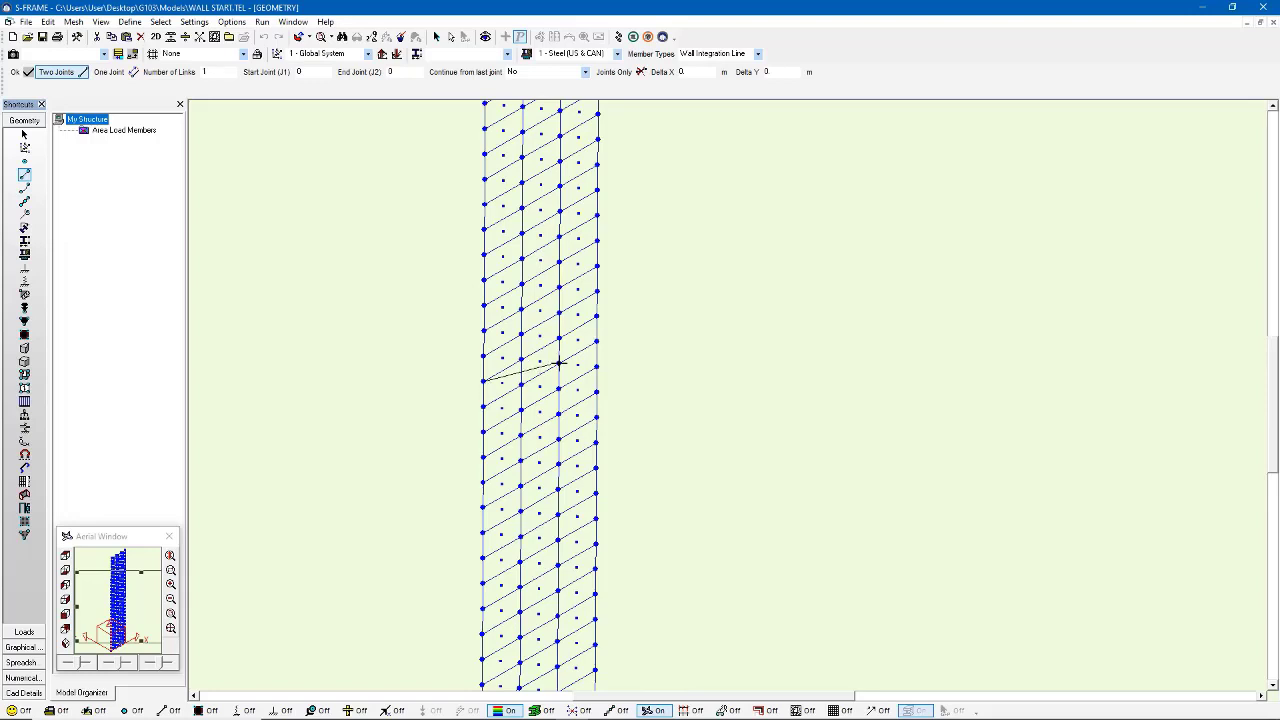
{"action": "left_click", "coordinate": [596, 316]}
{"action": "left_click", "coordinate": [355, 710]}
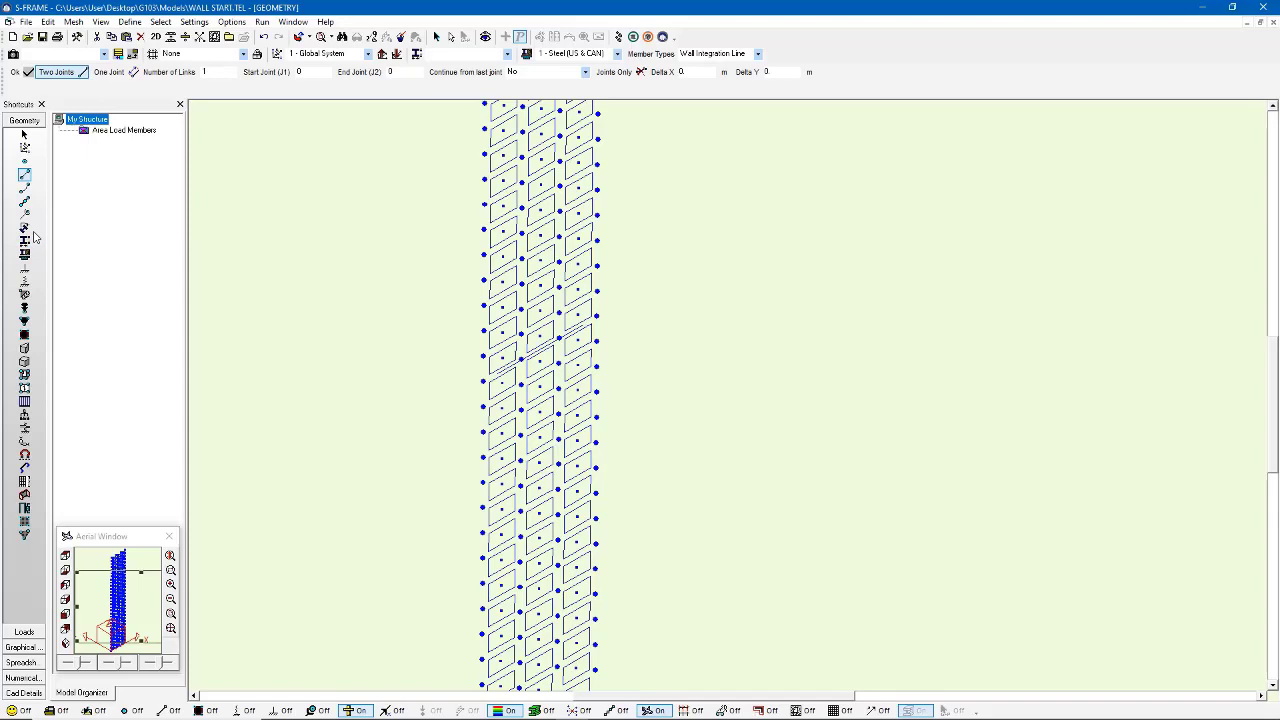
{"action": "scroll", "coordinate": [551, 390], "scroll_direction": "up", "scroll_amount": 1}
{"action": "middle_click_drag", "start_coordinate": [435, 368], "coordinate": [460, 383]}
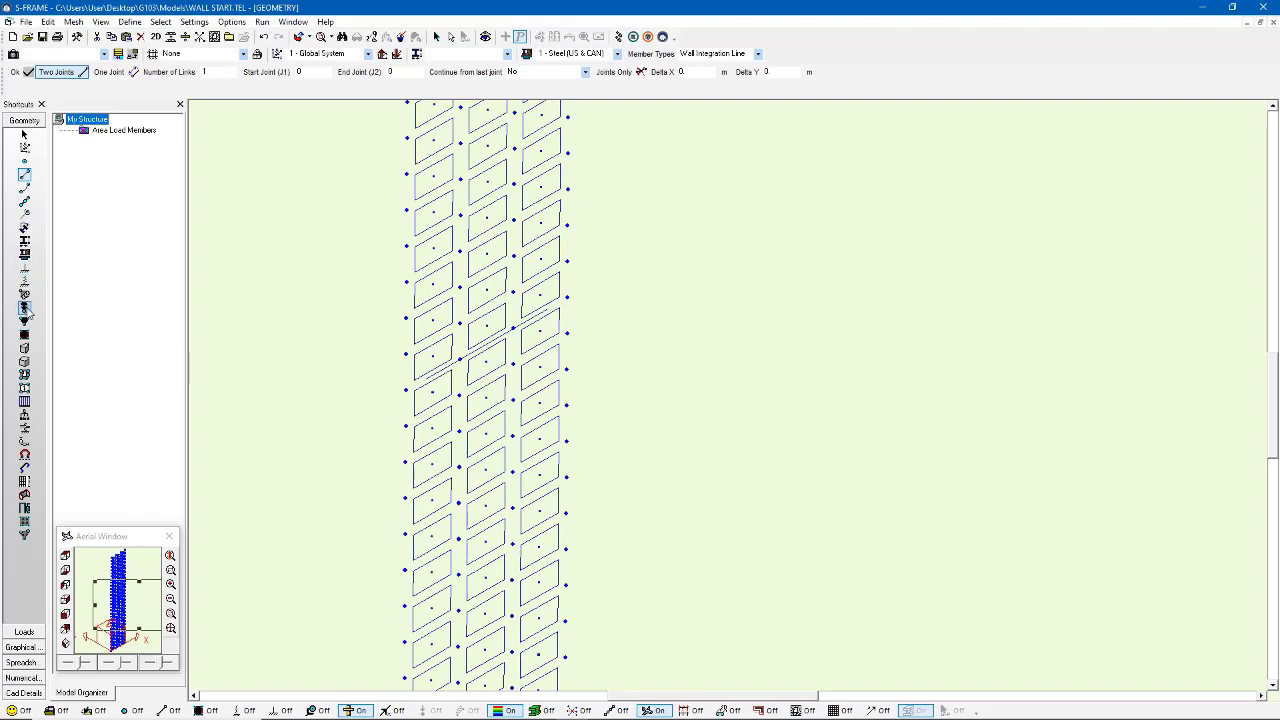
Show the integration line's local x' and z' axes with scaled axis markers
{"action": "left_click", "coordinate": [25, 232]}
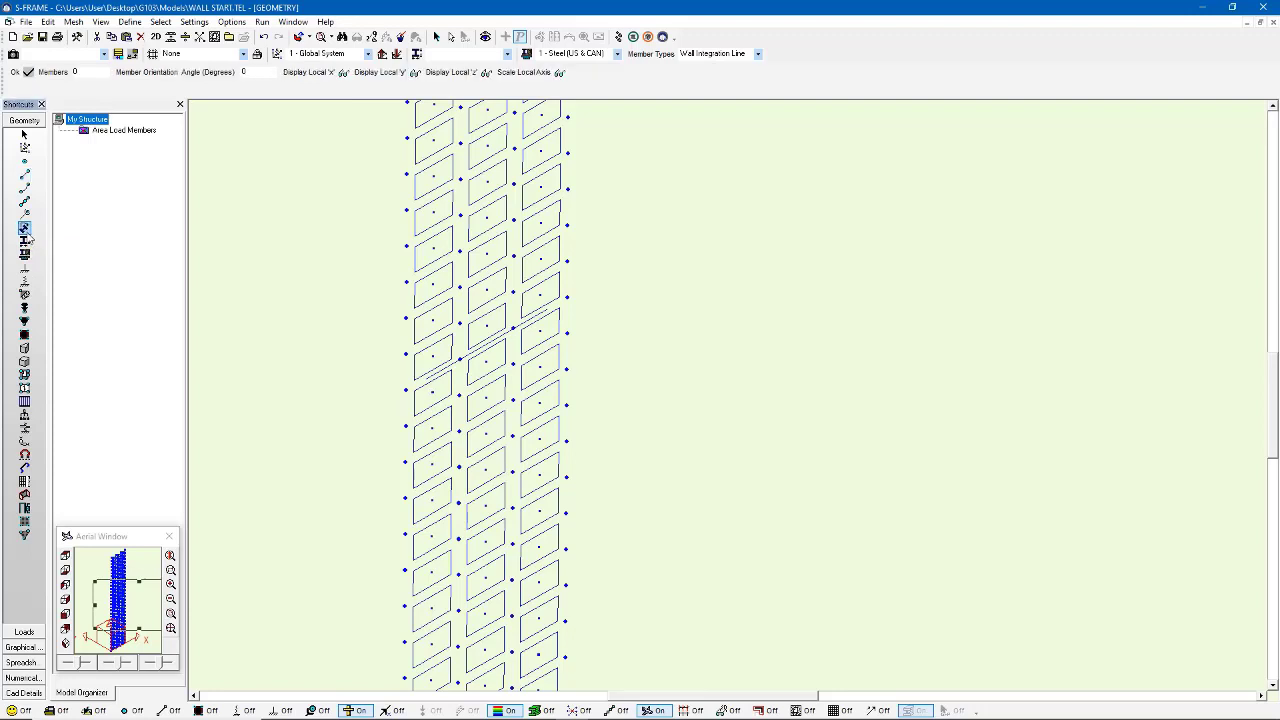
{"action": "left_click", "coordinate": [326, 76]}
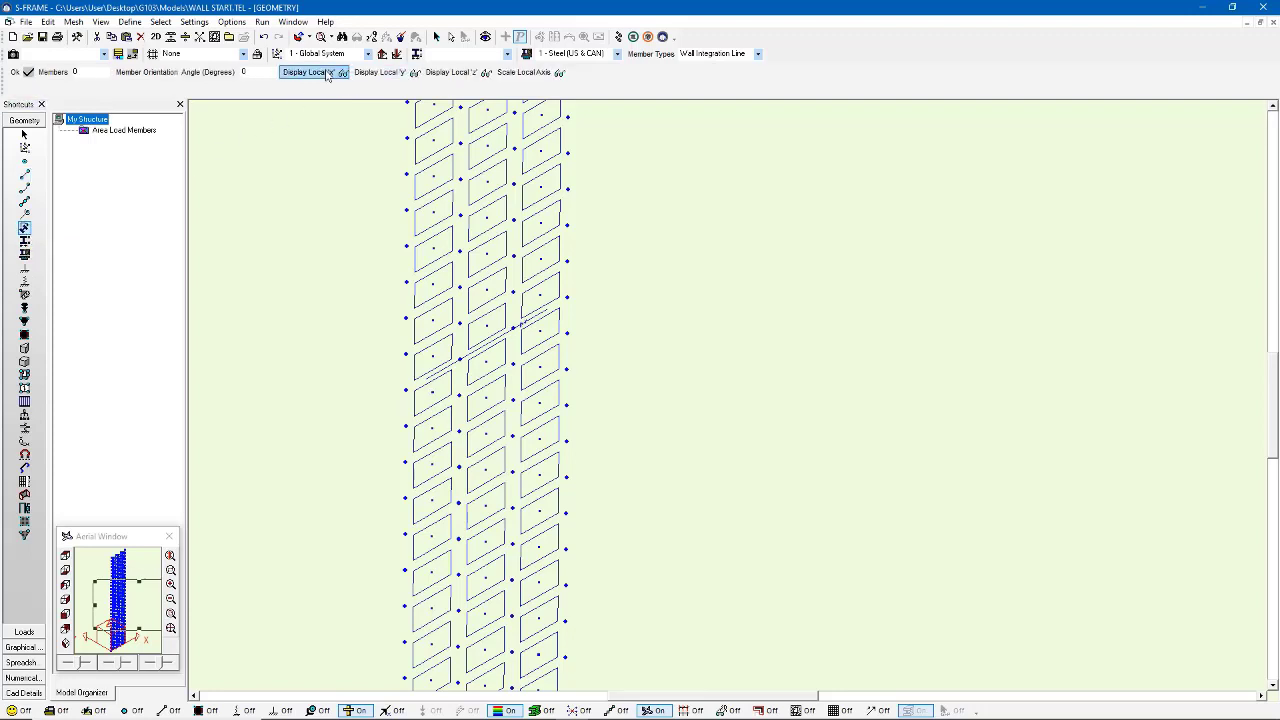
{"action": "left_click", "coordinate": [466, 75]}
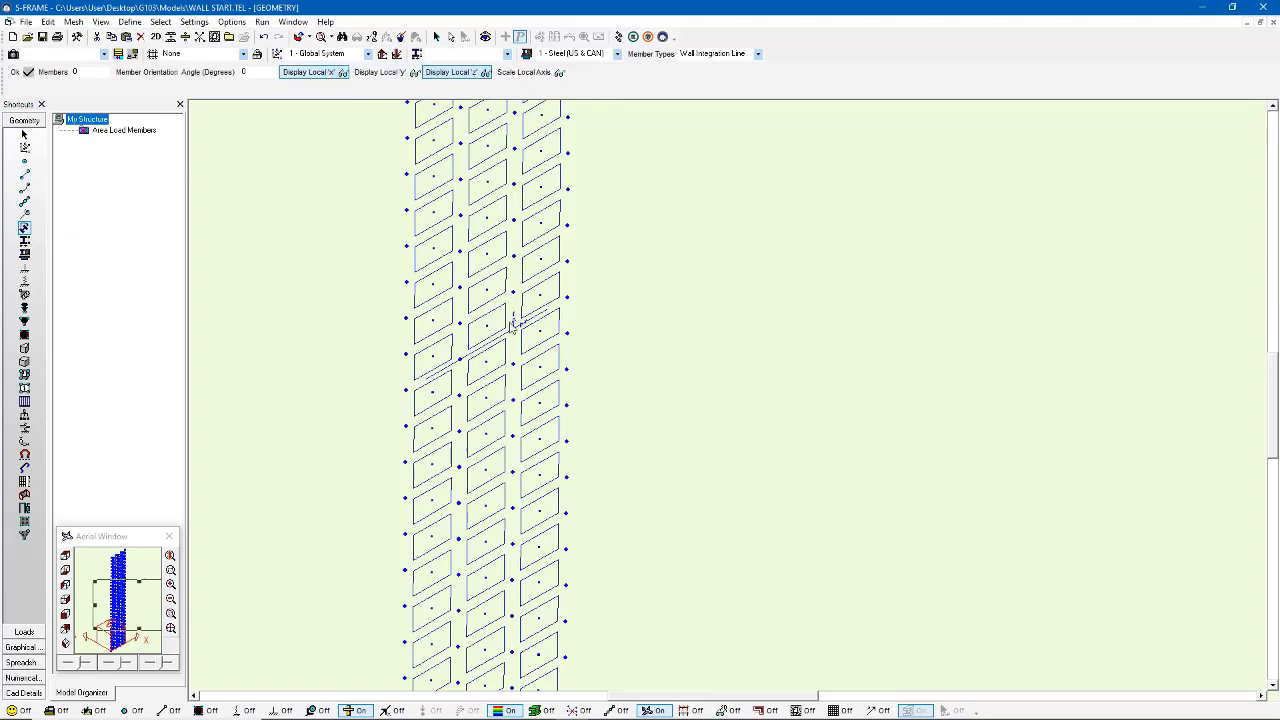
{"action": "left_click", "coordinate": [538, 74]}
{"action": "scroll", "coordinate": [505, 350], "scroll_direction": "up", "scroll_amount": 4}
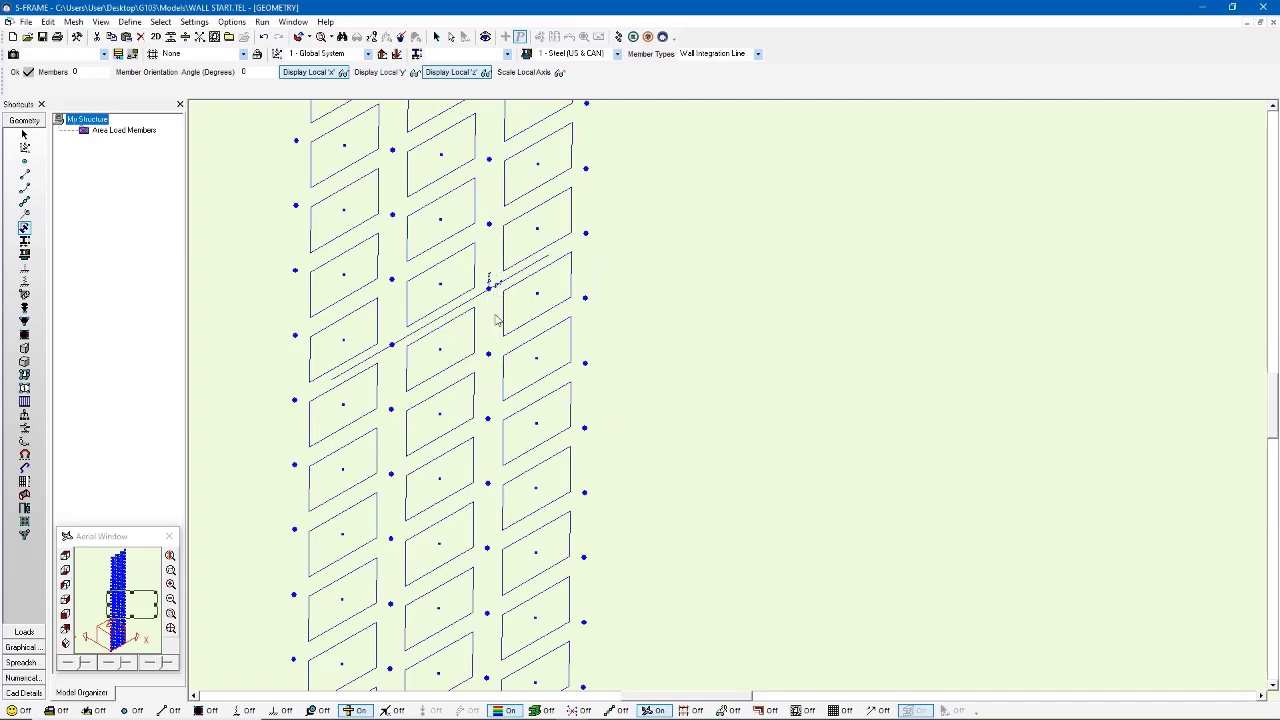
{"action": "scroll", "coordinate": [494, 318], "scroll_direction": "down", "scroll_amount": 3}
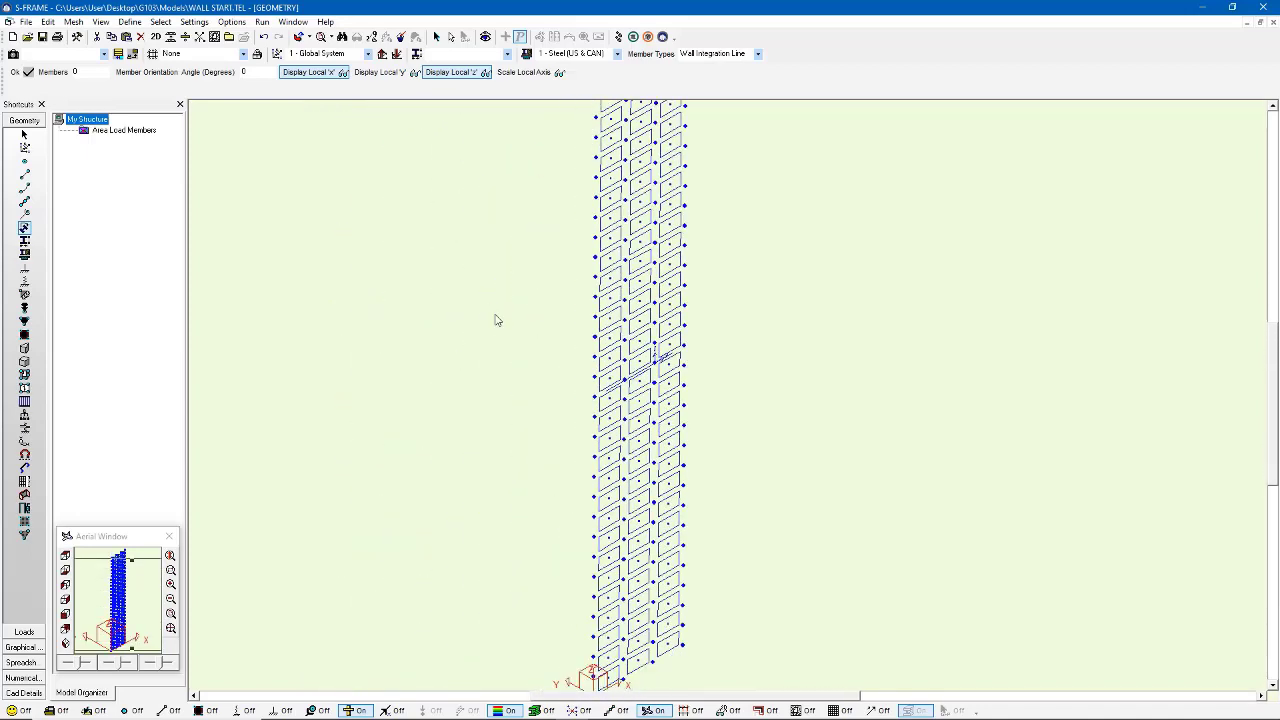
In Preferences' Solver tab, let the solver calculate wall integration line forces
{"action": "left_click", "coordinate": [194, 21]}
{"action": "left_click", "coordinate": [230, 134]}
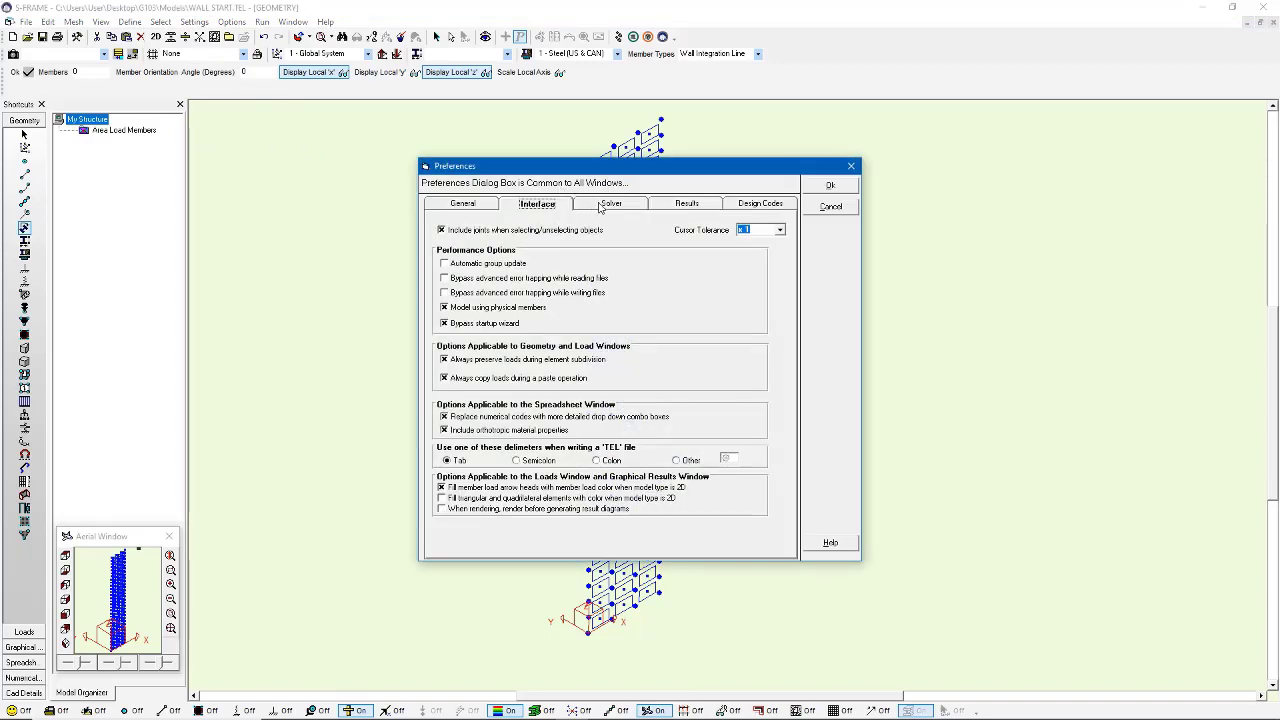
{"action": "left_click", "coordinate": [604, 204]}
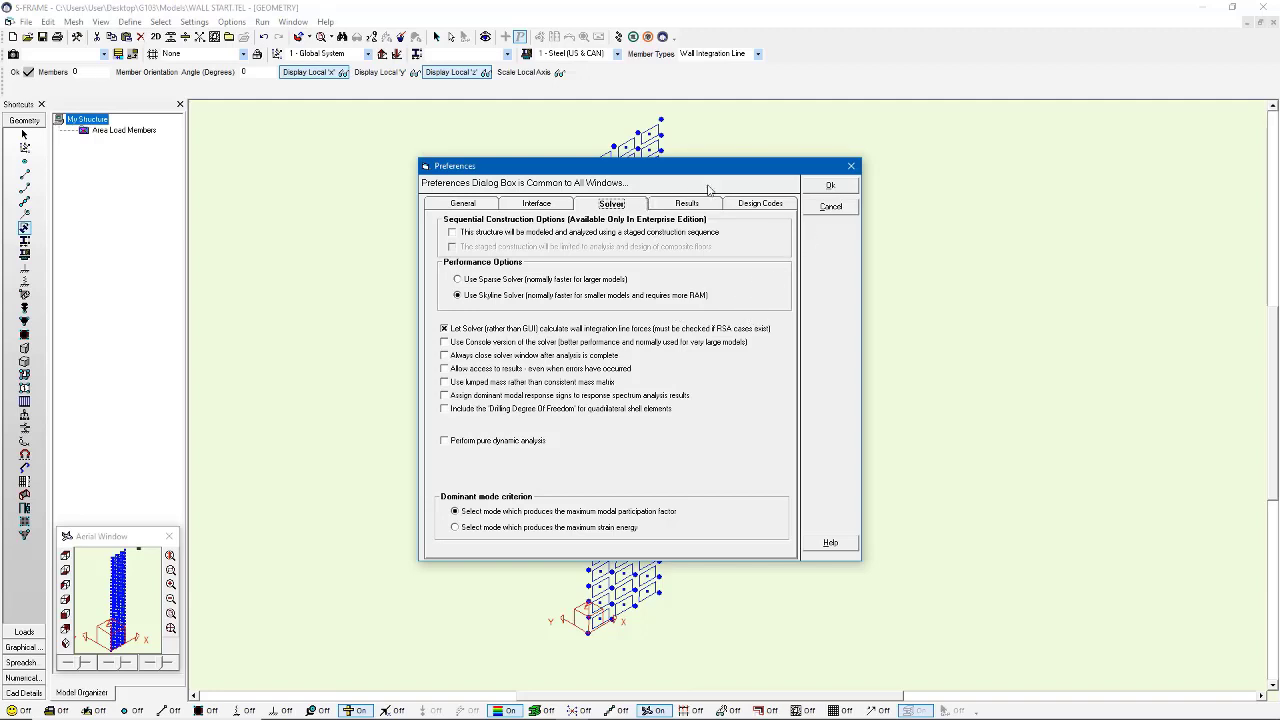
{"action": "left_click", "coordinate": [828, 187]}
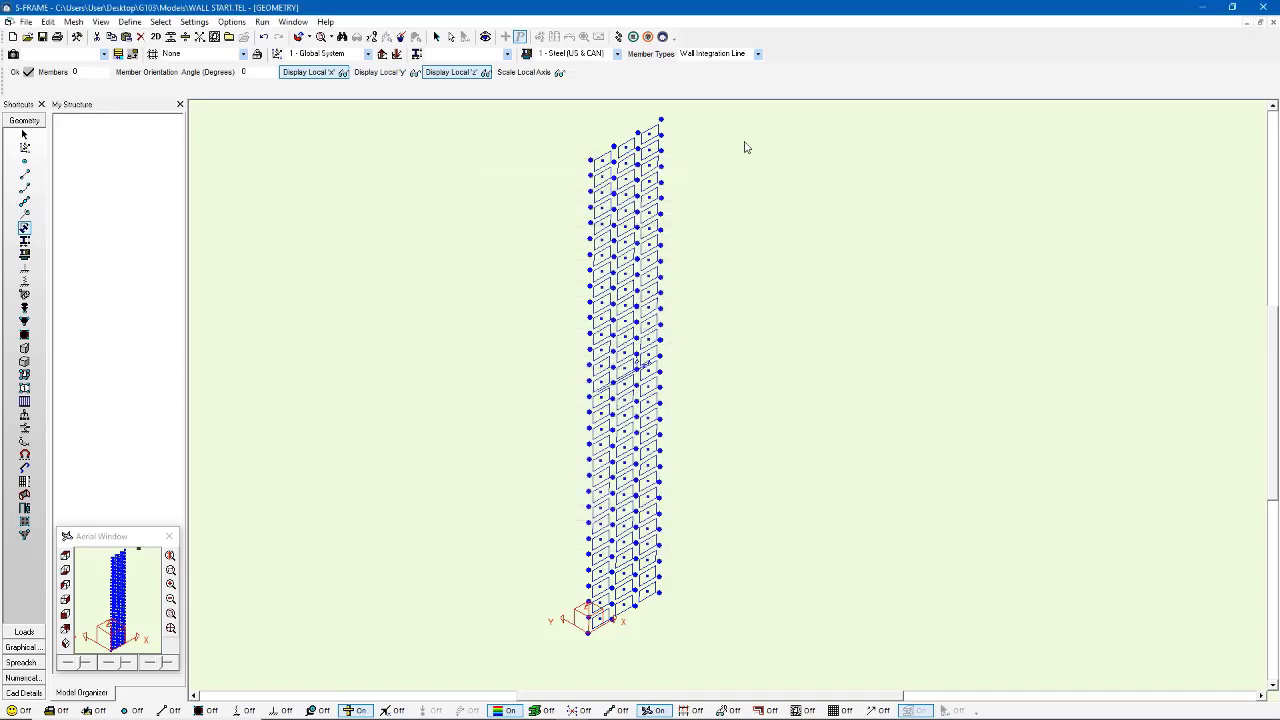
Run a Linear Static analysis, saving changes to WALL START.TEL first
{"action": "left_click", "coordinate": [619, 37]}
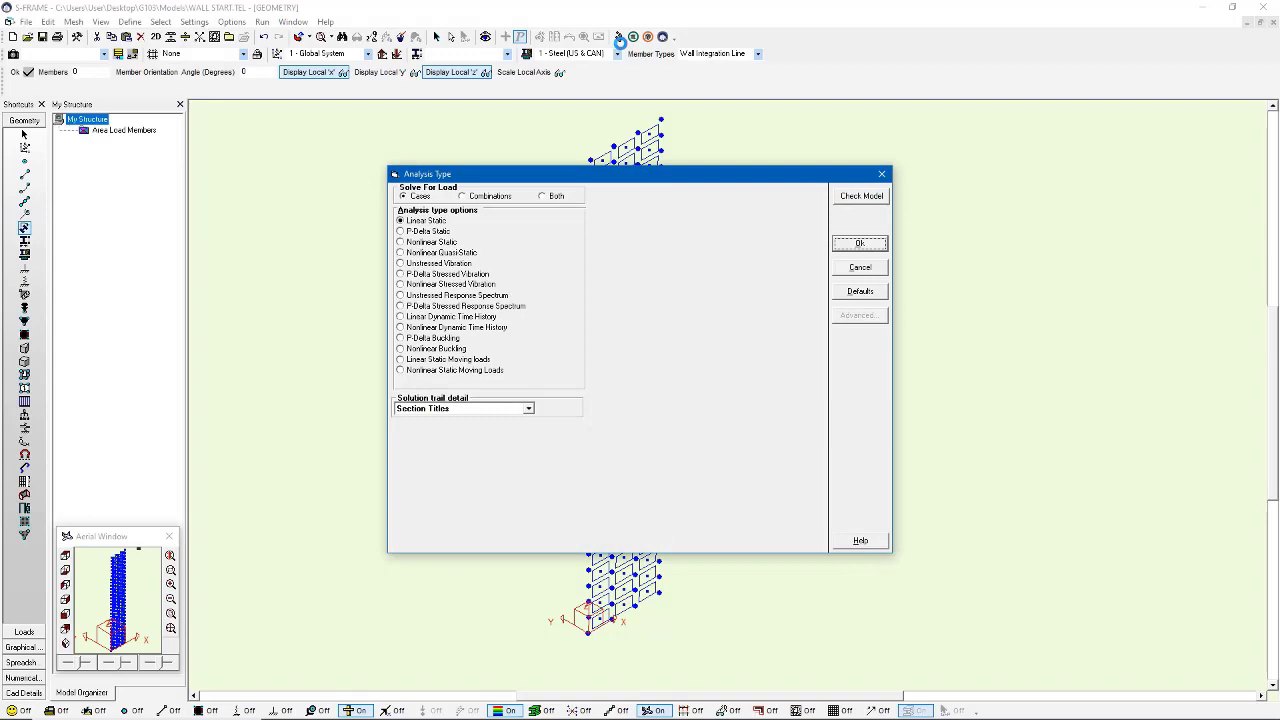
{"action": "left_click", "coordinate": [864, 244]}
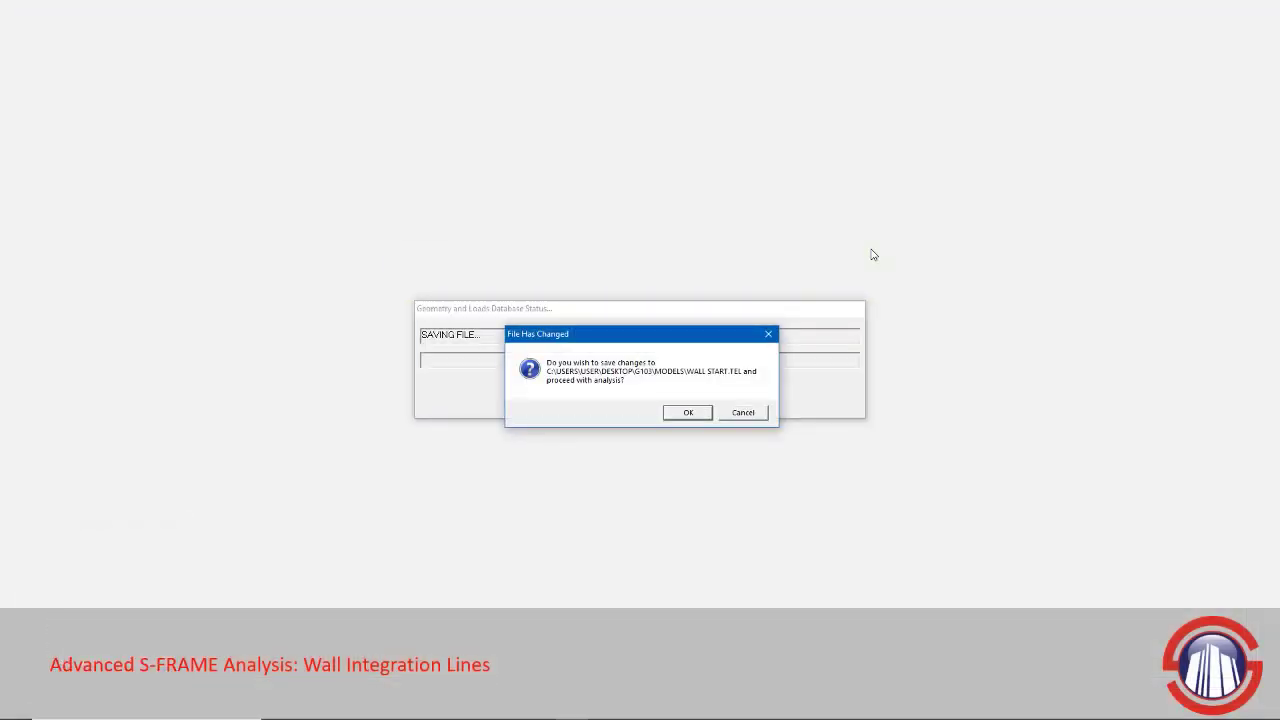
{"action": "key", "text": "Return"}
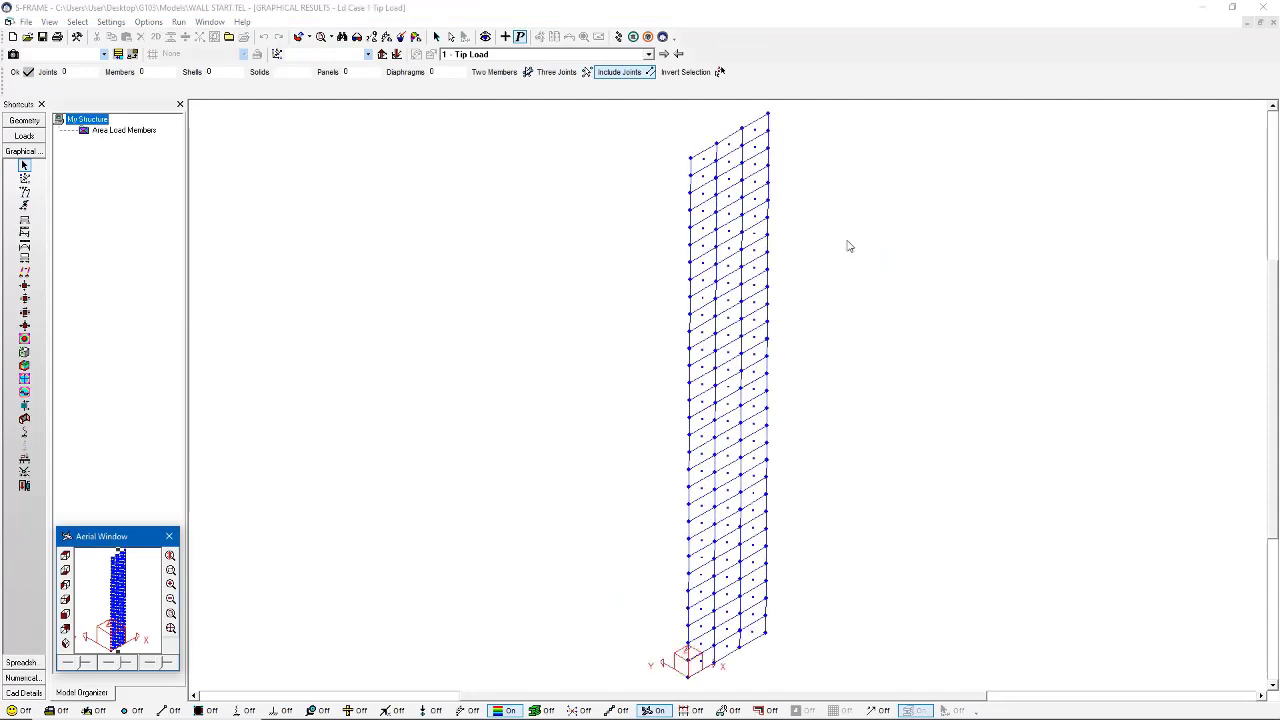
Show the wall force results, stepping through Fx, Fy, Fz and Mx to the My moments (max 1750.02 kN-m)
{"action": "middle_click_drag", "start_coordinate": [666, 223], "coordinate": [600, 209]}
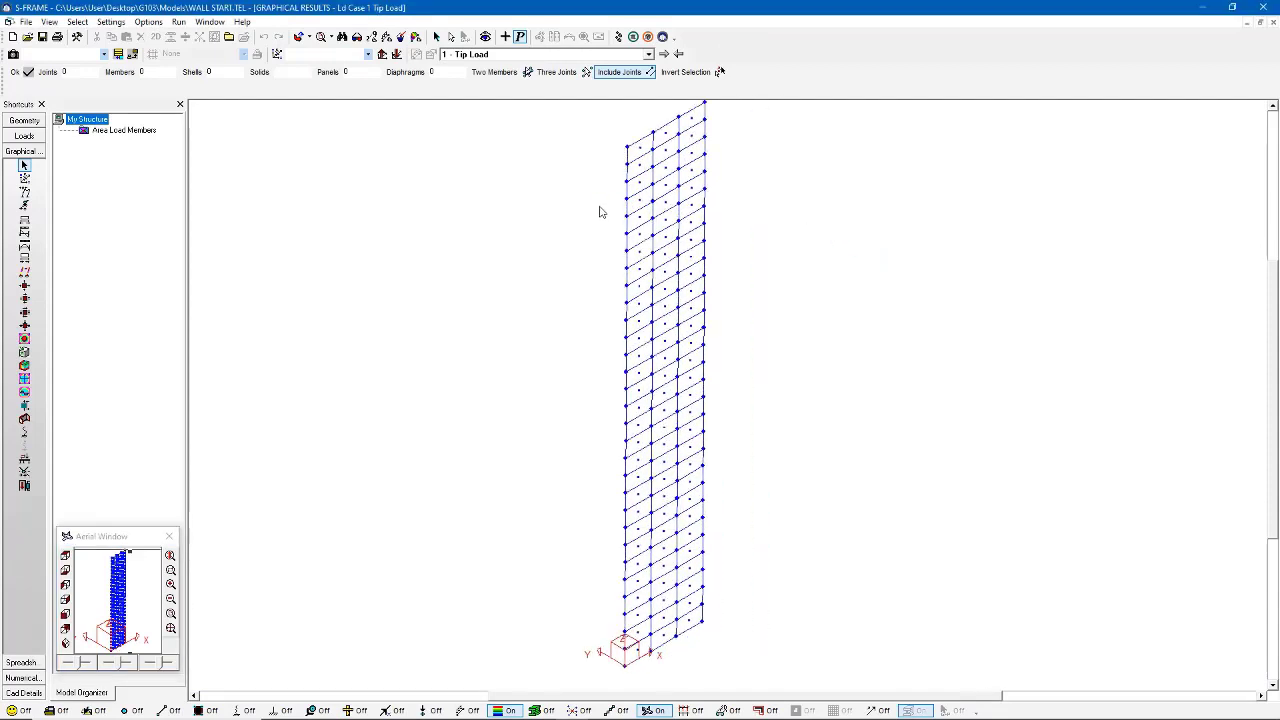
{"action": "left_click", "coordinate": [24, 407]}
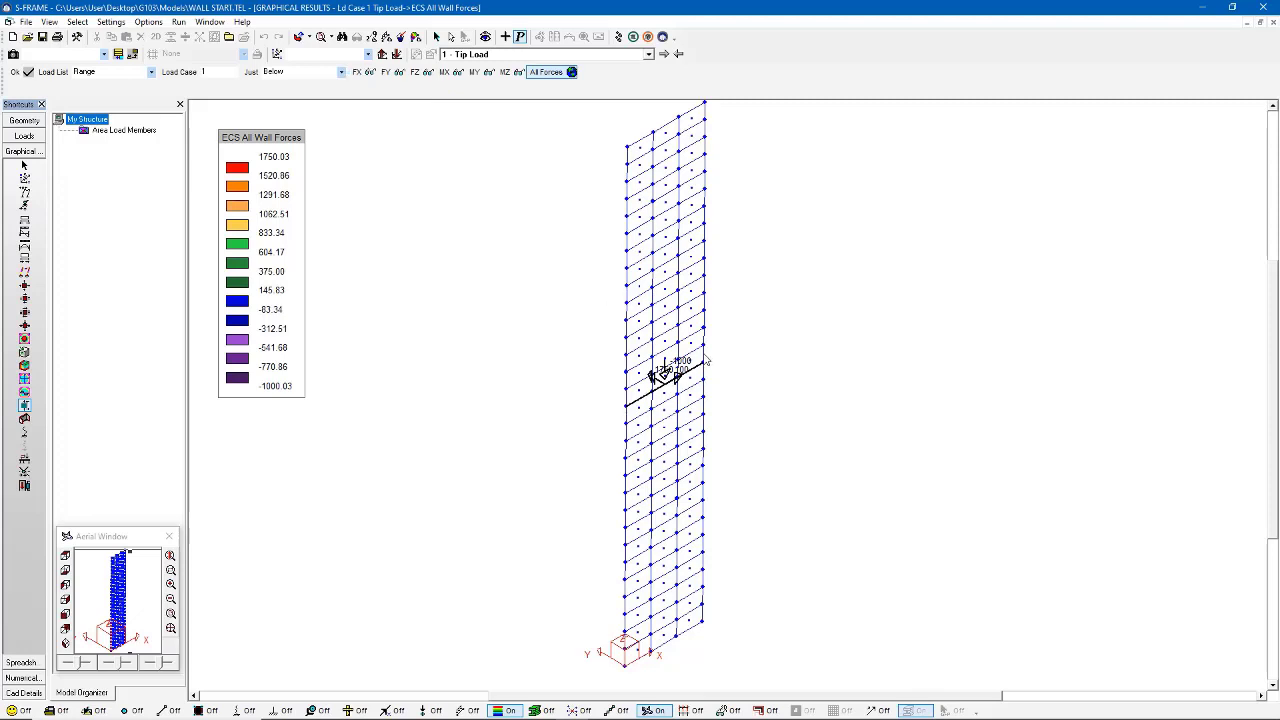
{"action": "left_click", "coordinate": [364, 74]}
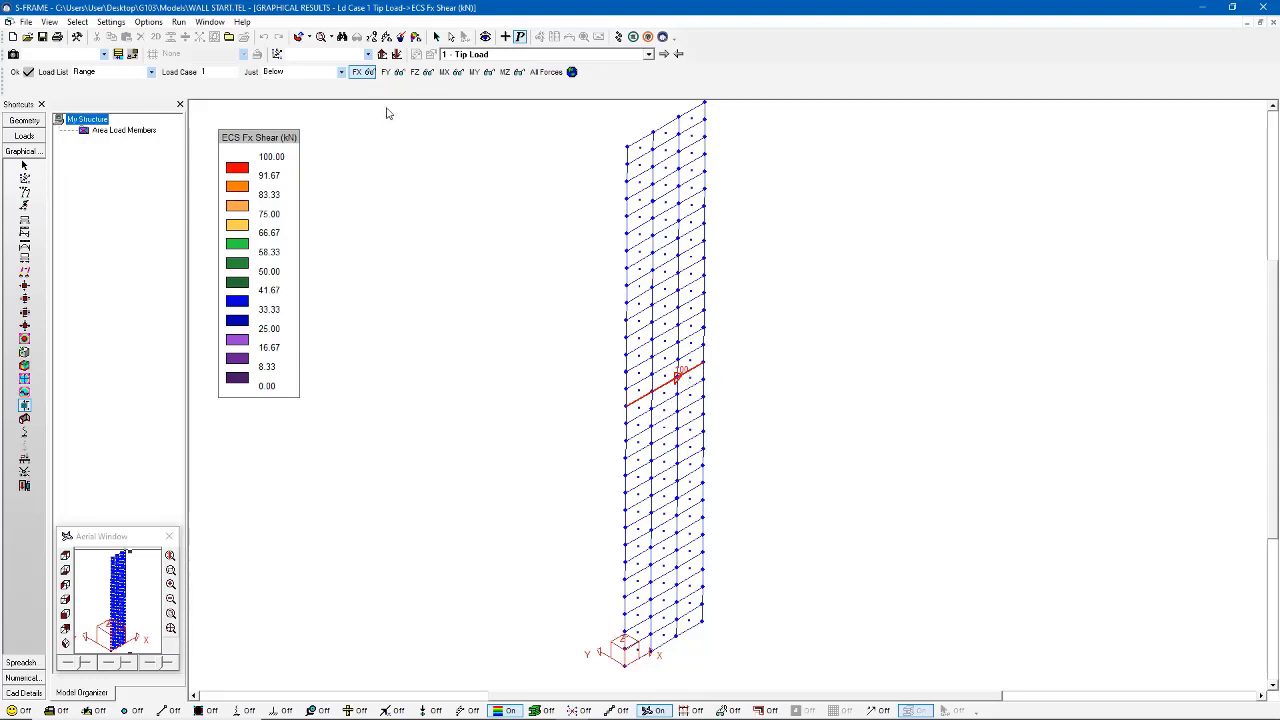
{"action": "left_click", "coordinate": [392, 73]}
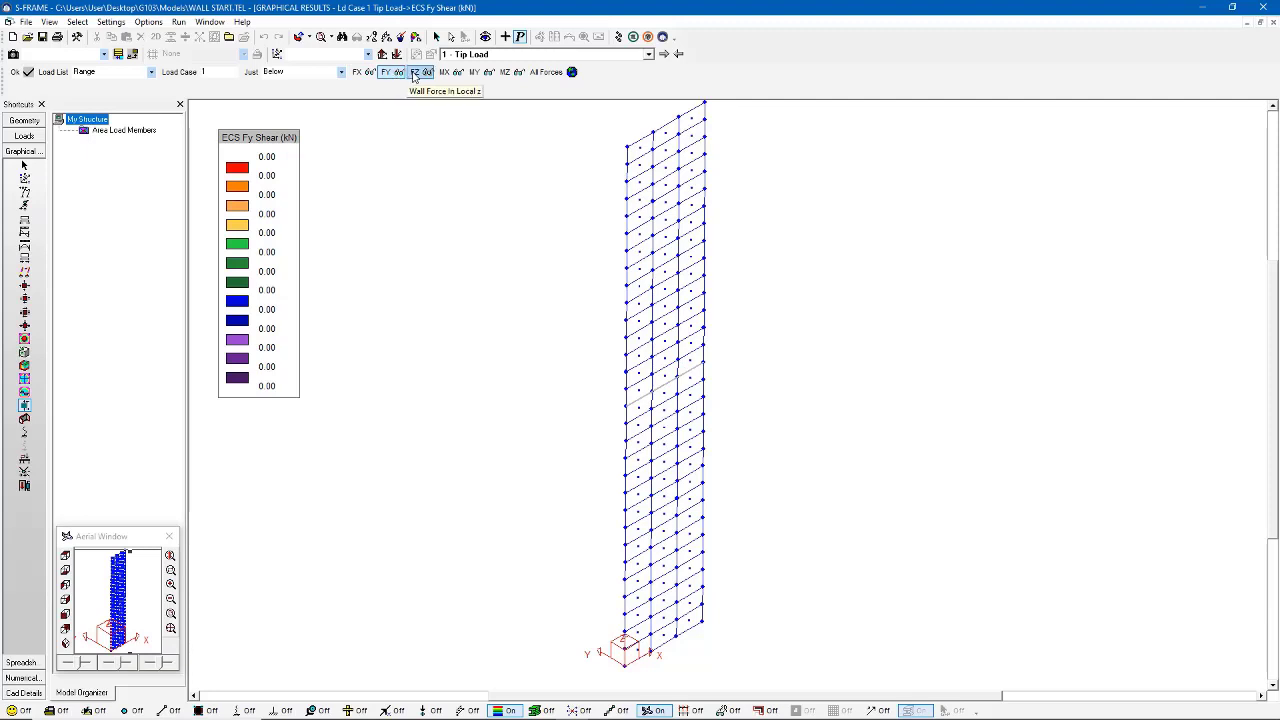
{"action": "left_click", "coordinate": [415, 76]}
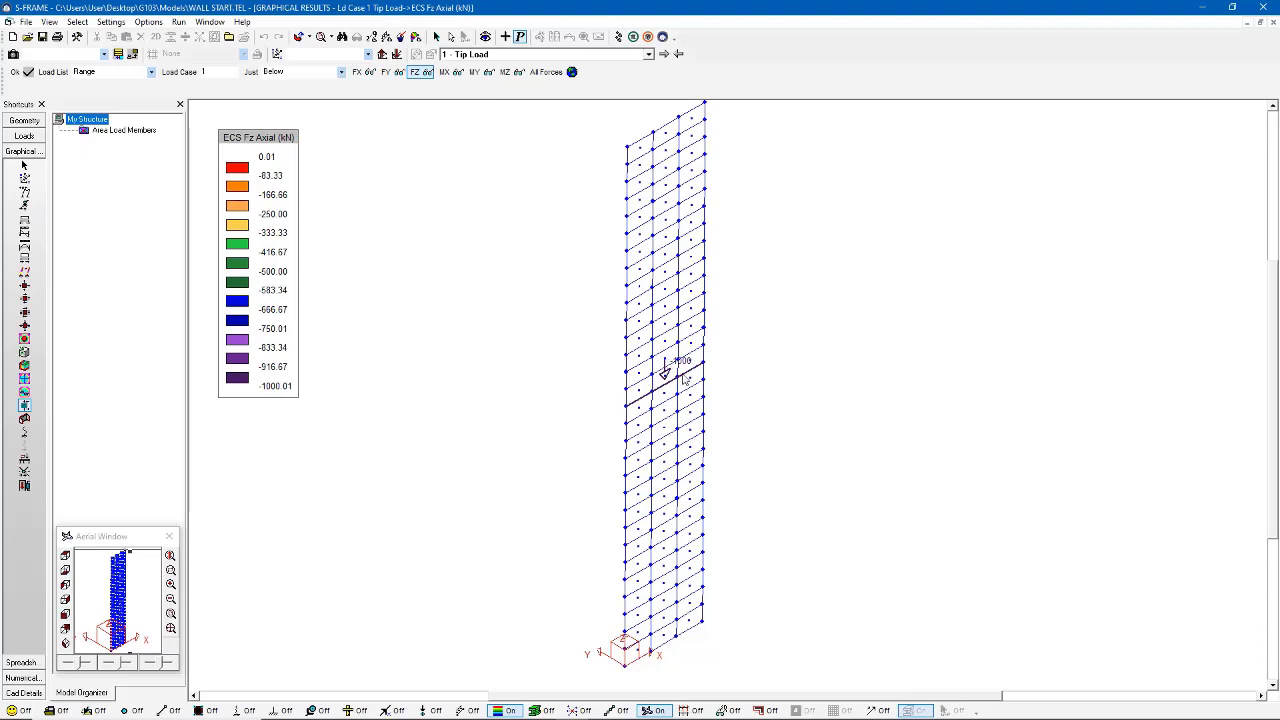
{"action": "left_click", "coordinate": [461, 76]}
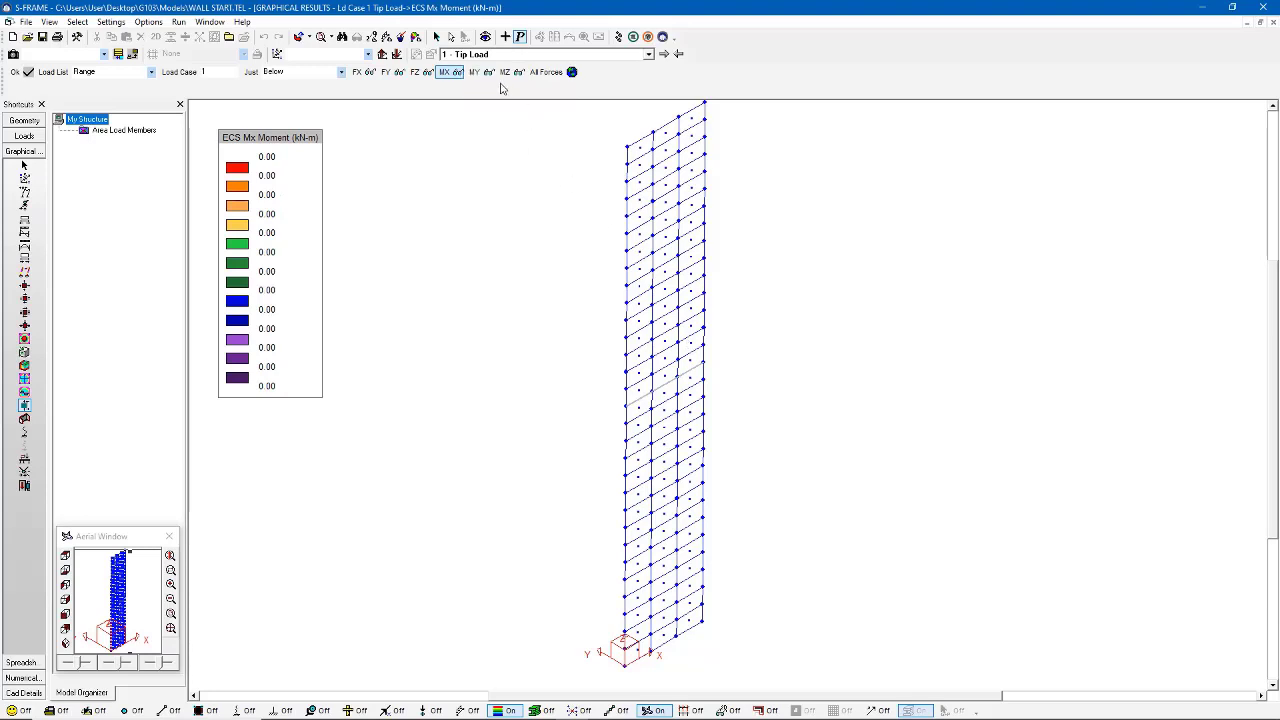
{"action": "left_click", "coordinate": [481, 73]}
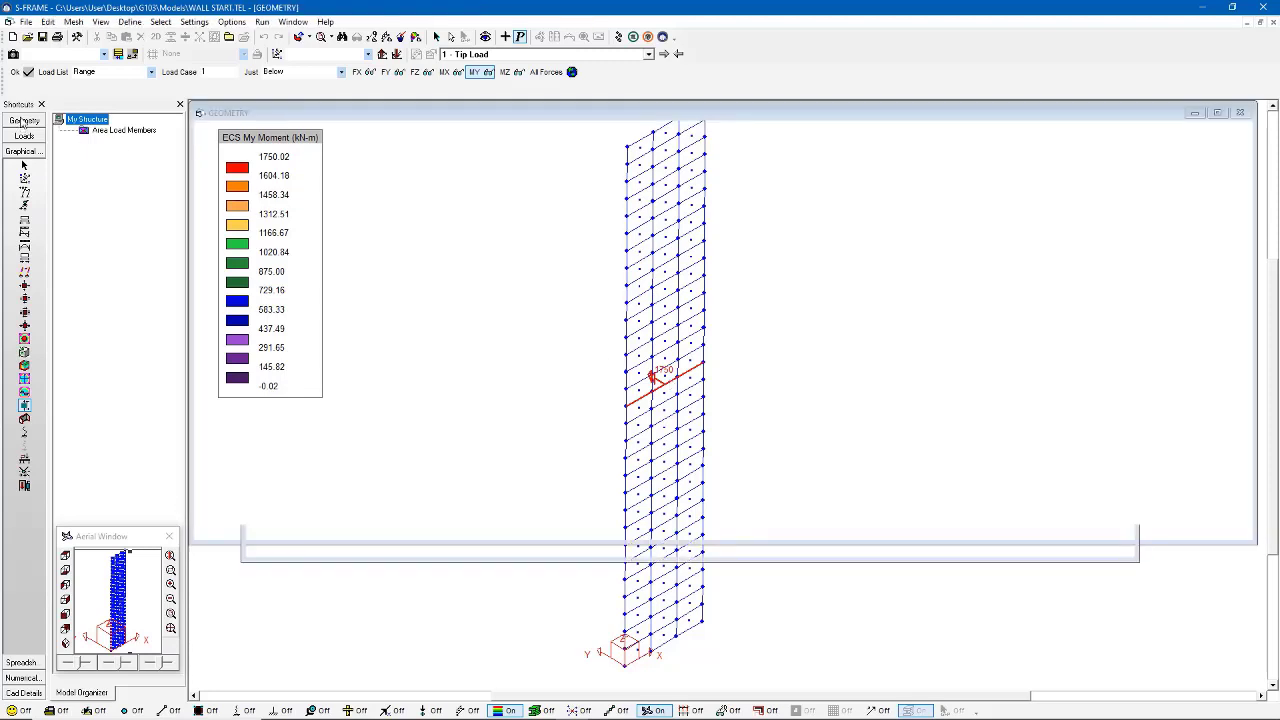
Back in Geometry, add an S-CONCRETE I-Shape Wall section named Concrete Section as the current section
{"action": "left_click", "coordinate": [22, 122]}
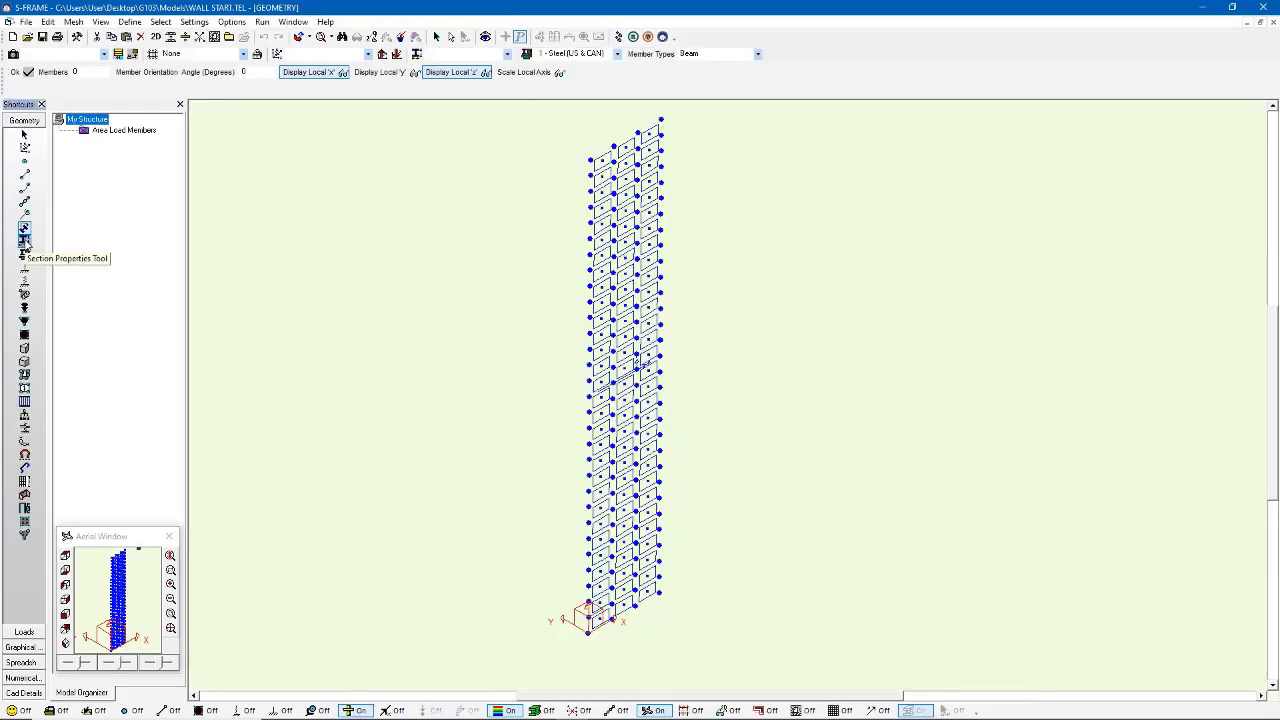
{"action": "left_click", "coordinate": [25, 241]}
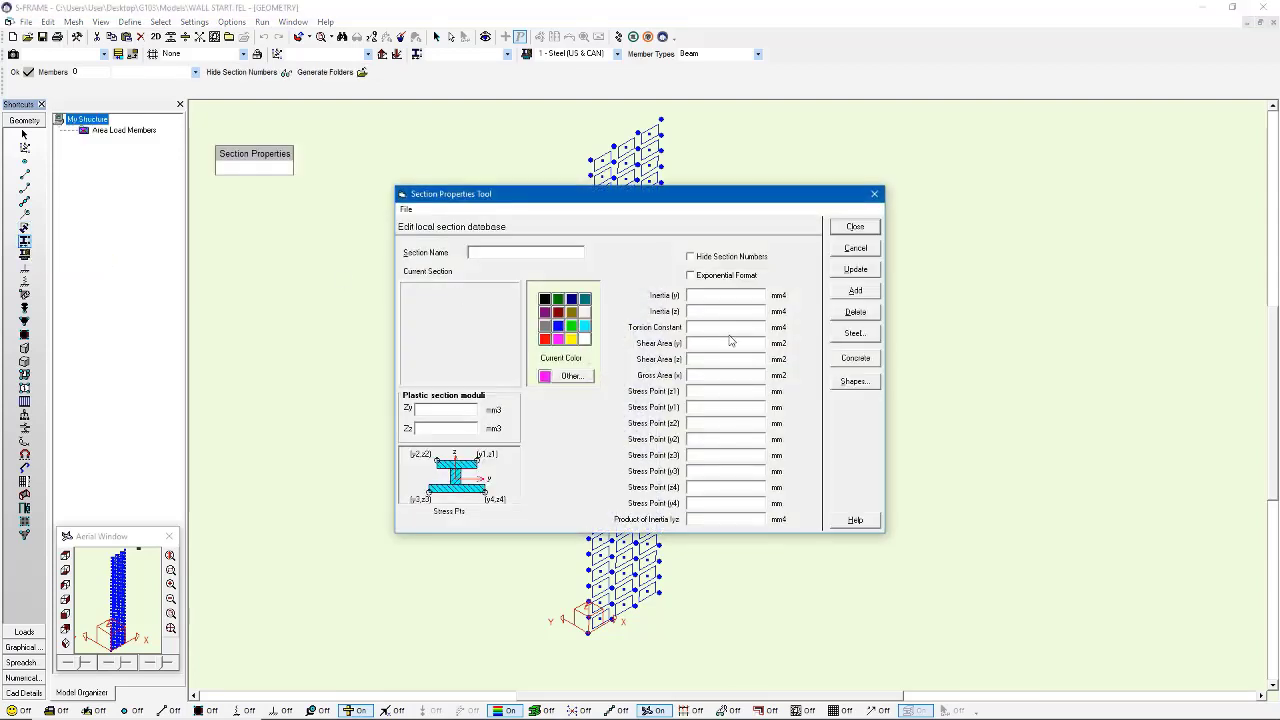
{"action": "left_click", "coordinate": [855, 358]}
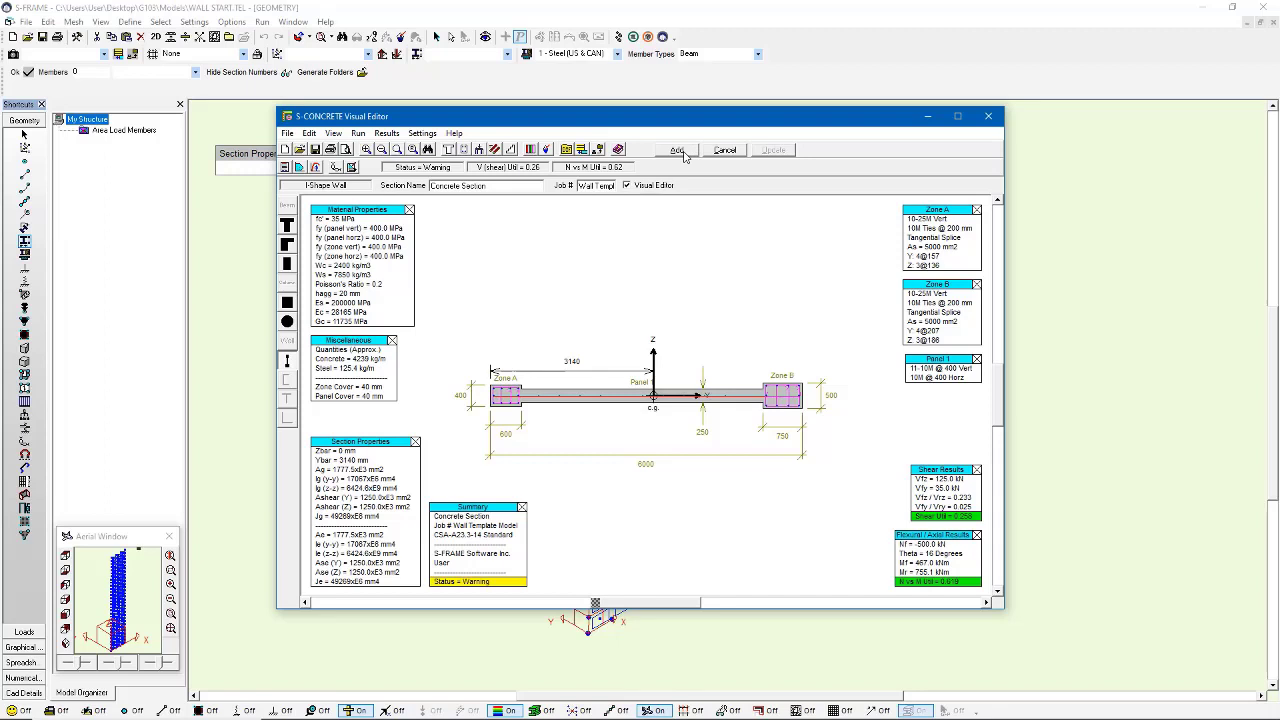
{"action": "left_click", "coordinate": [677, 150]}
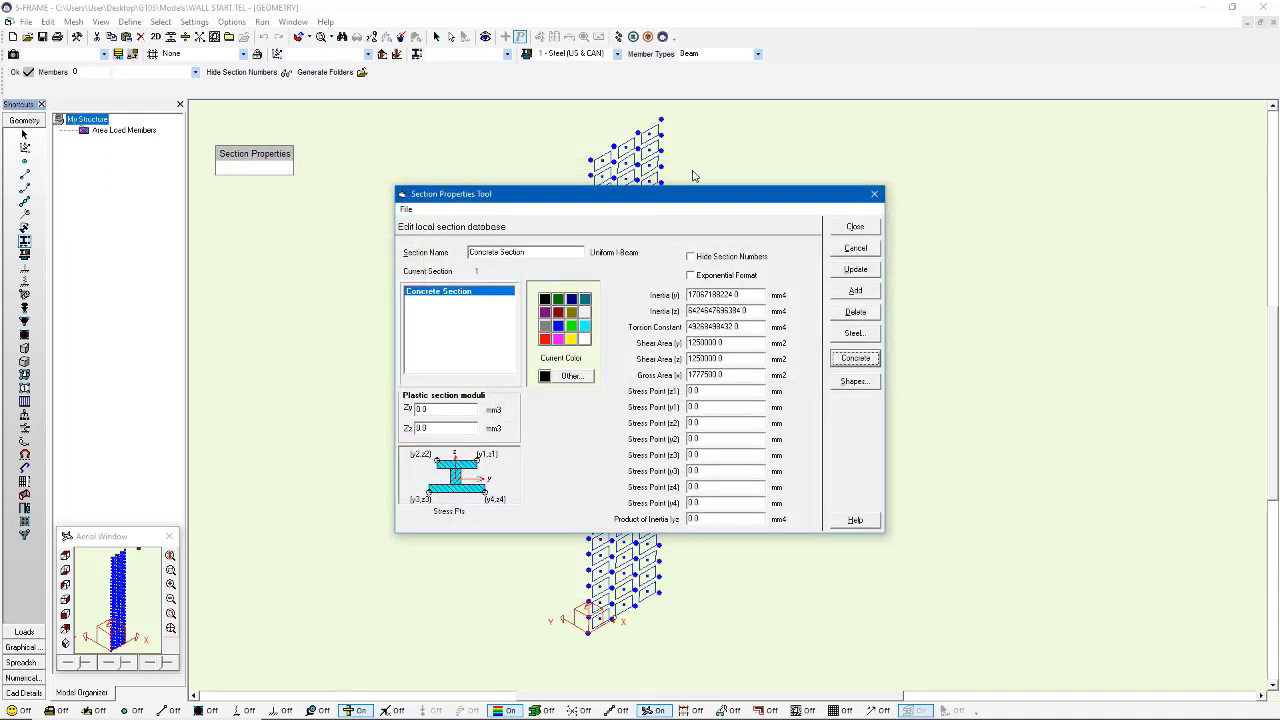
{"action": "left_click", "coordinate": [847, 226]}
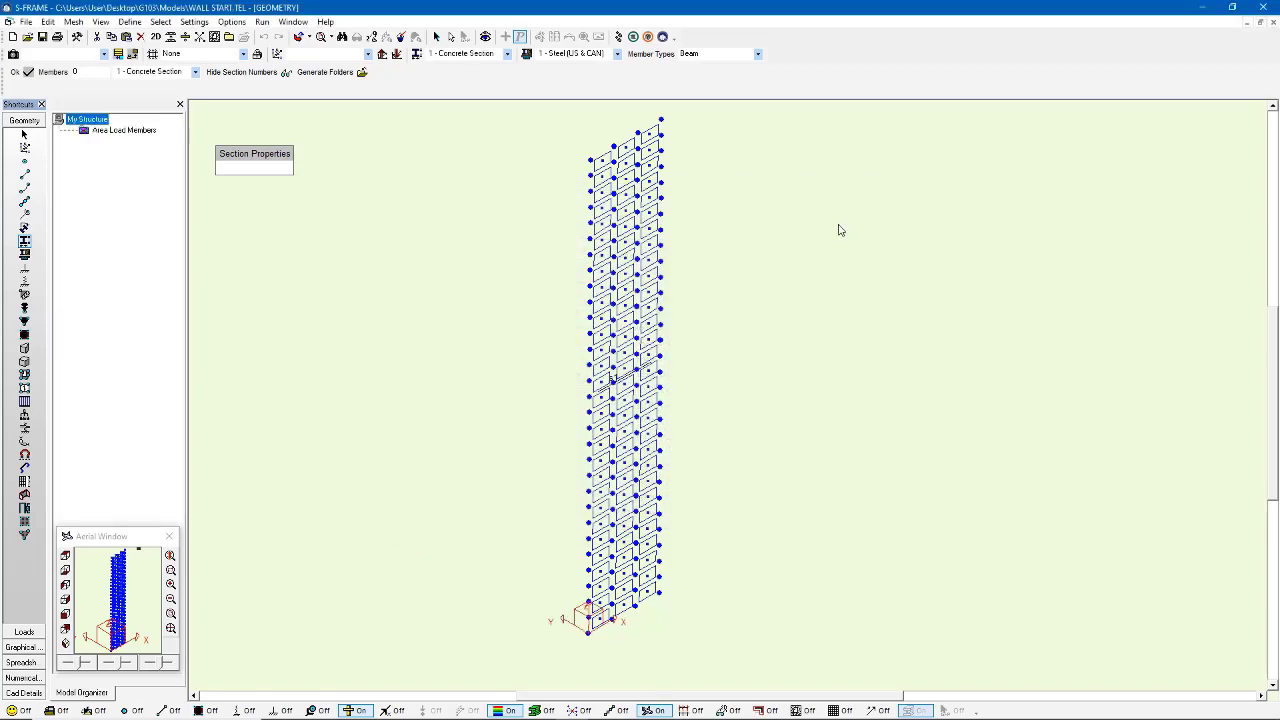